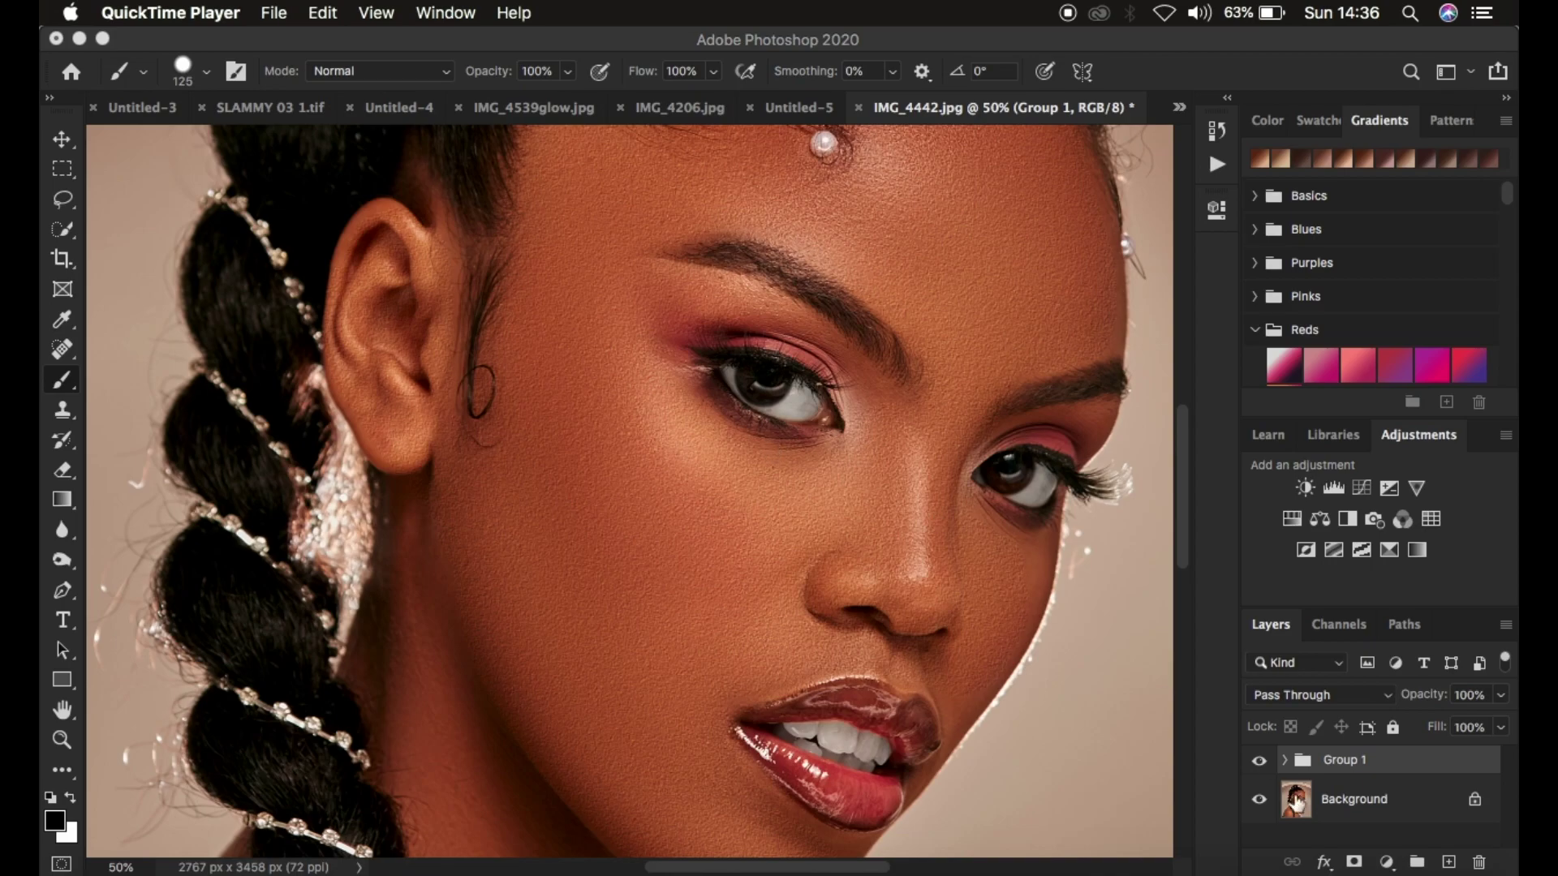
- Compare the portrait with Group 1 hidden and shown, examining the cheek's skin texture up close
click(1259, 762)
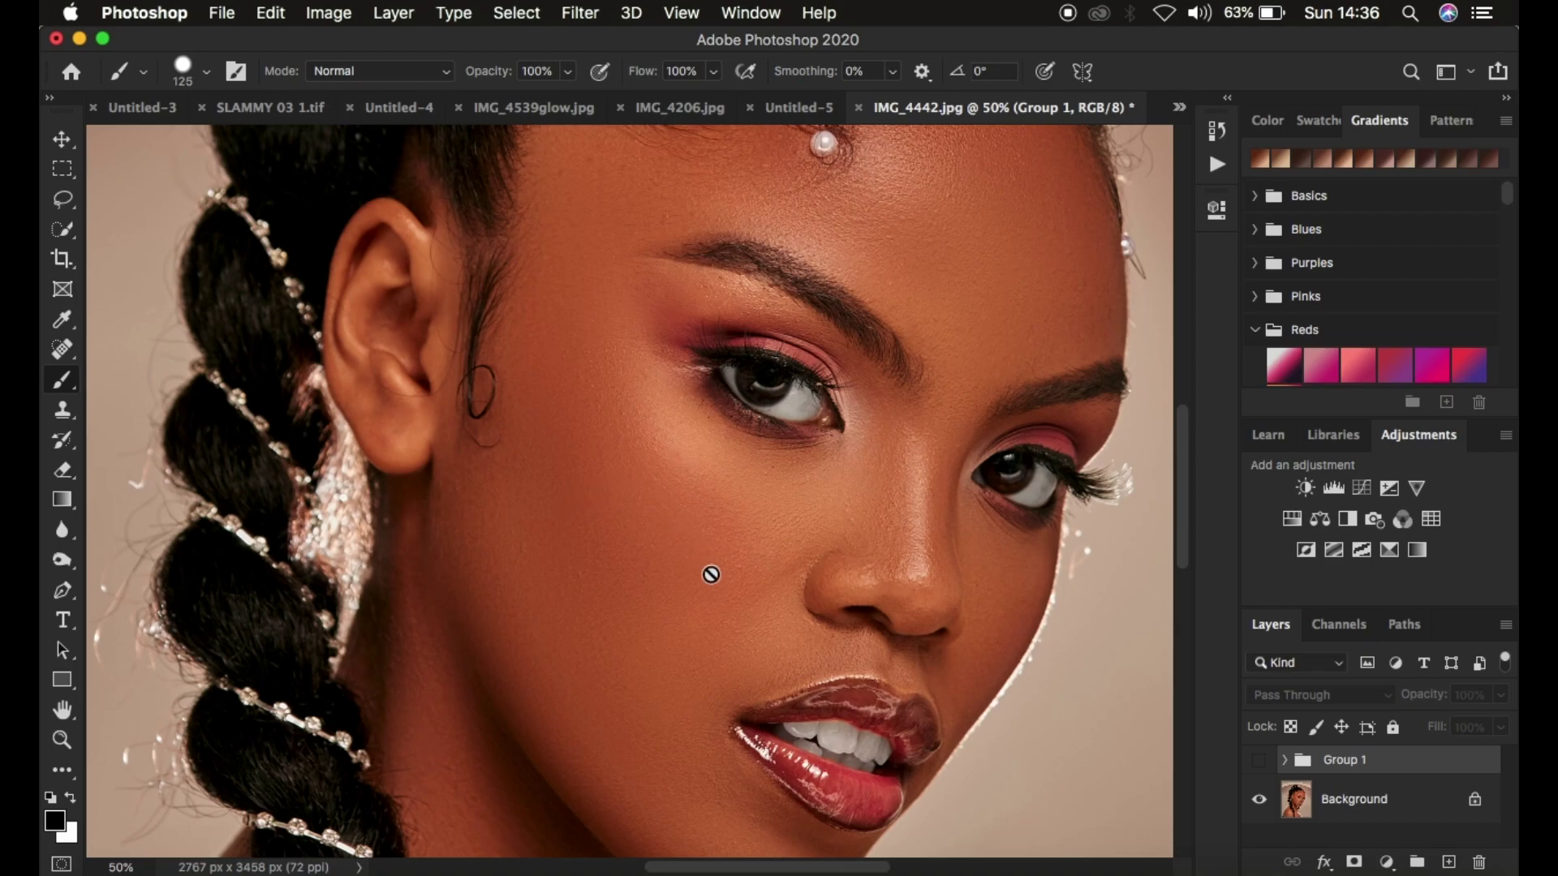
key(super+equal)
key(super+equal)
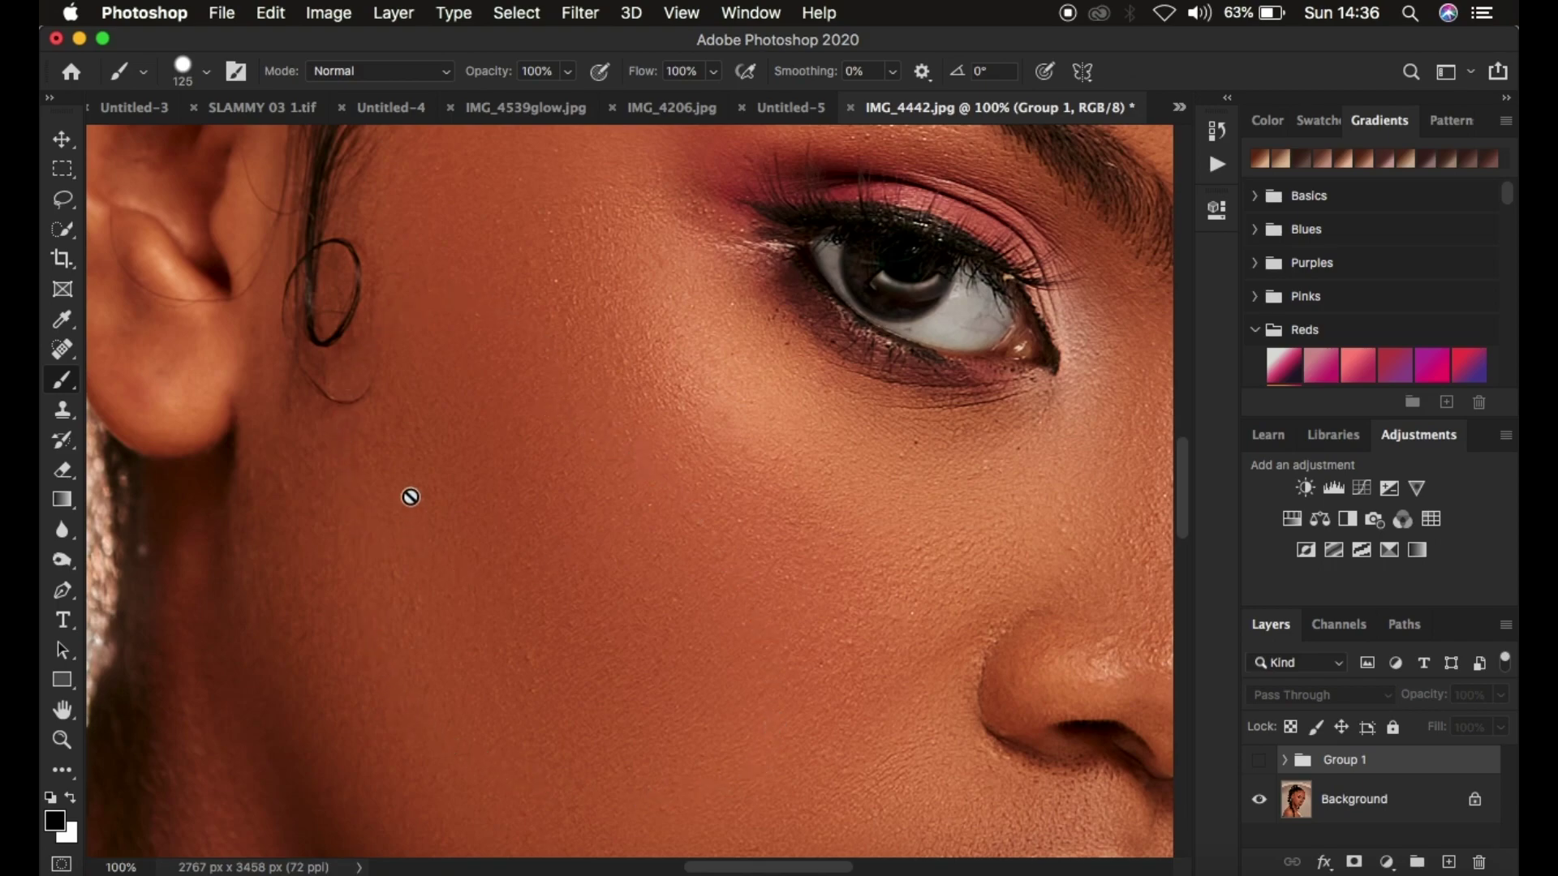
key(super+minus)
key(super+minus)
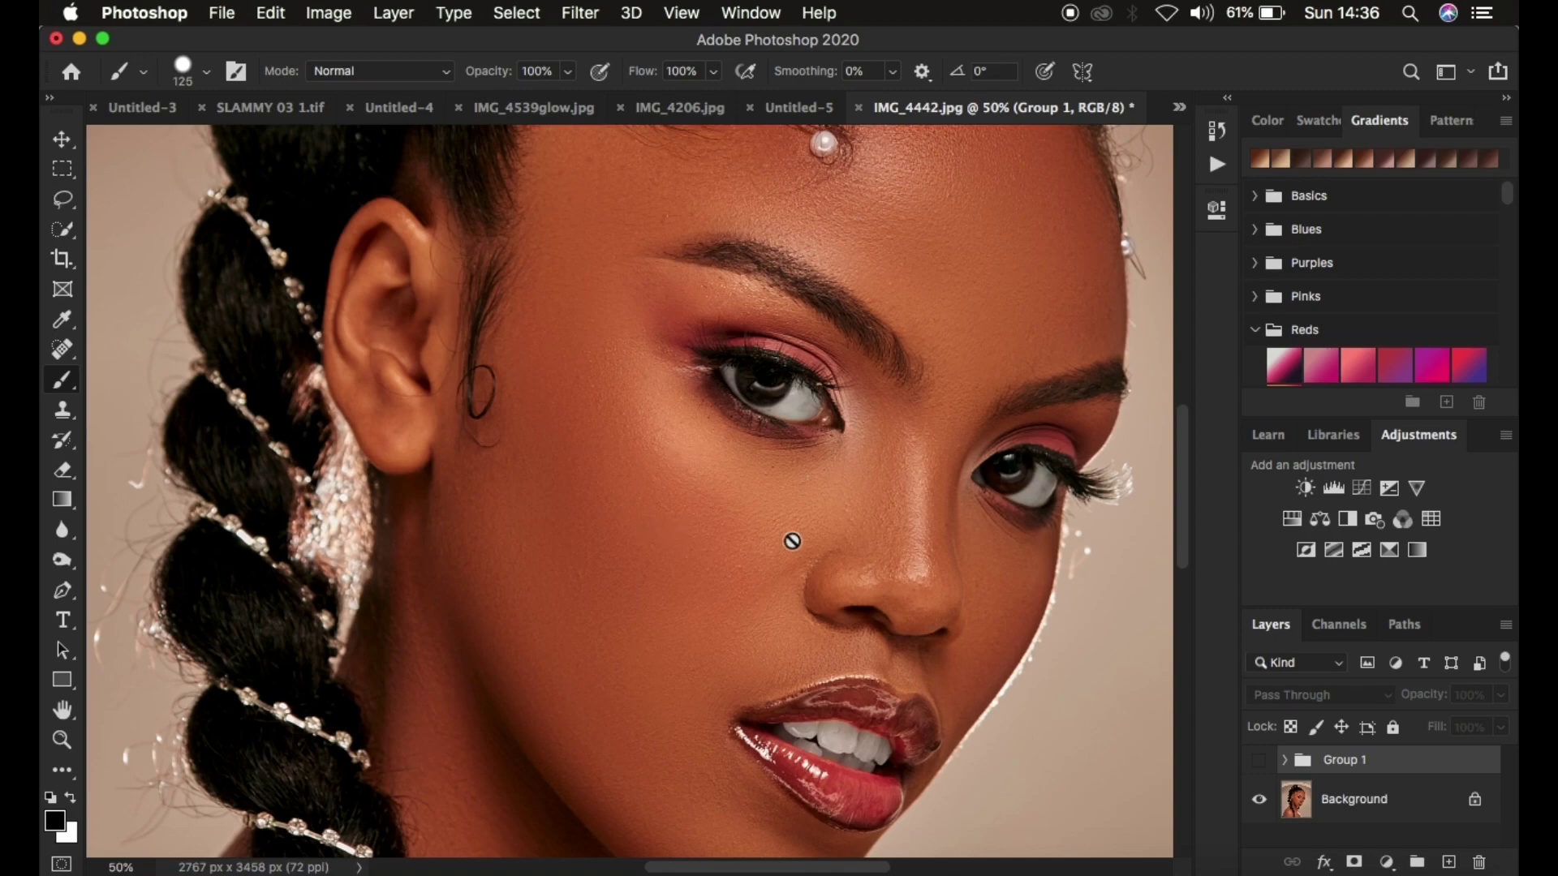
click(1259, 761)
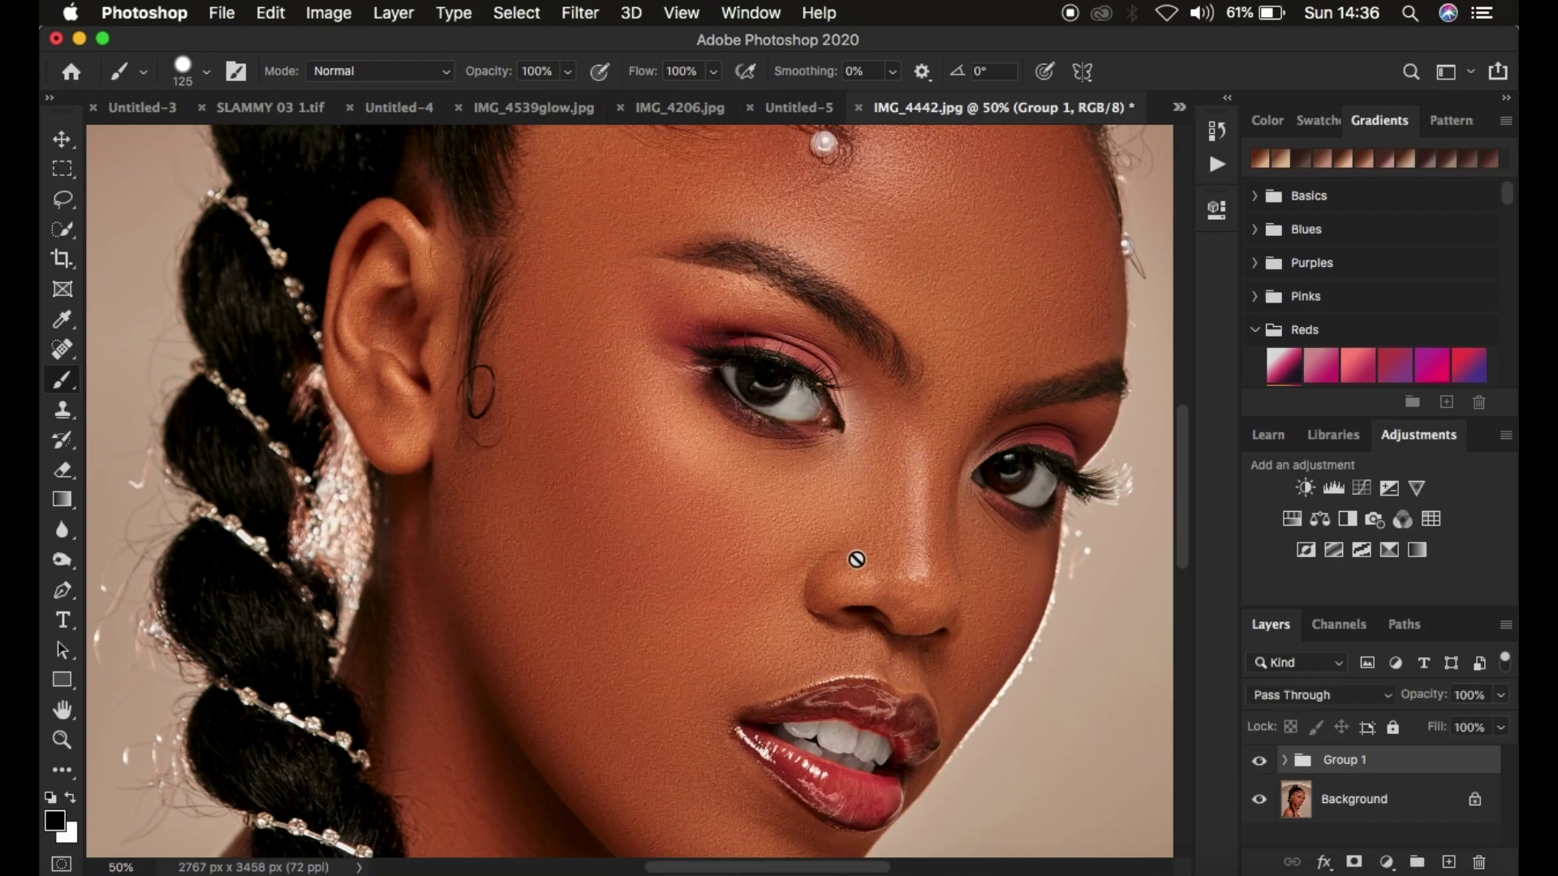
click(1258, 763)
click(1258, 763)
click(1258, 763)
click(1259, 763)
- Delete Group 1 and add a new empty layer above the Background
click(1258, 767)
key(Delete)
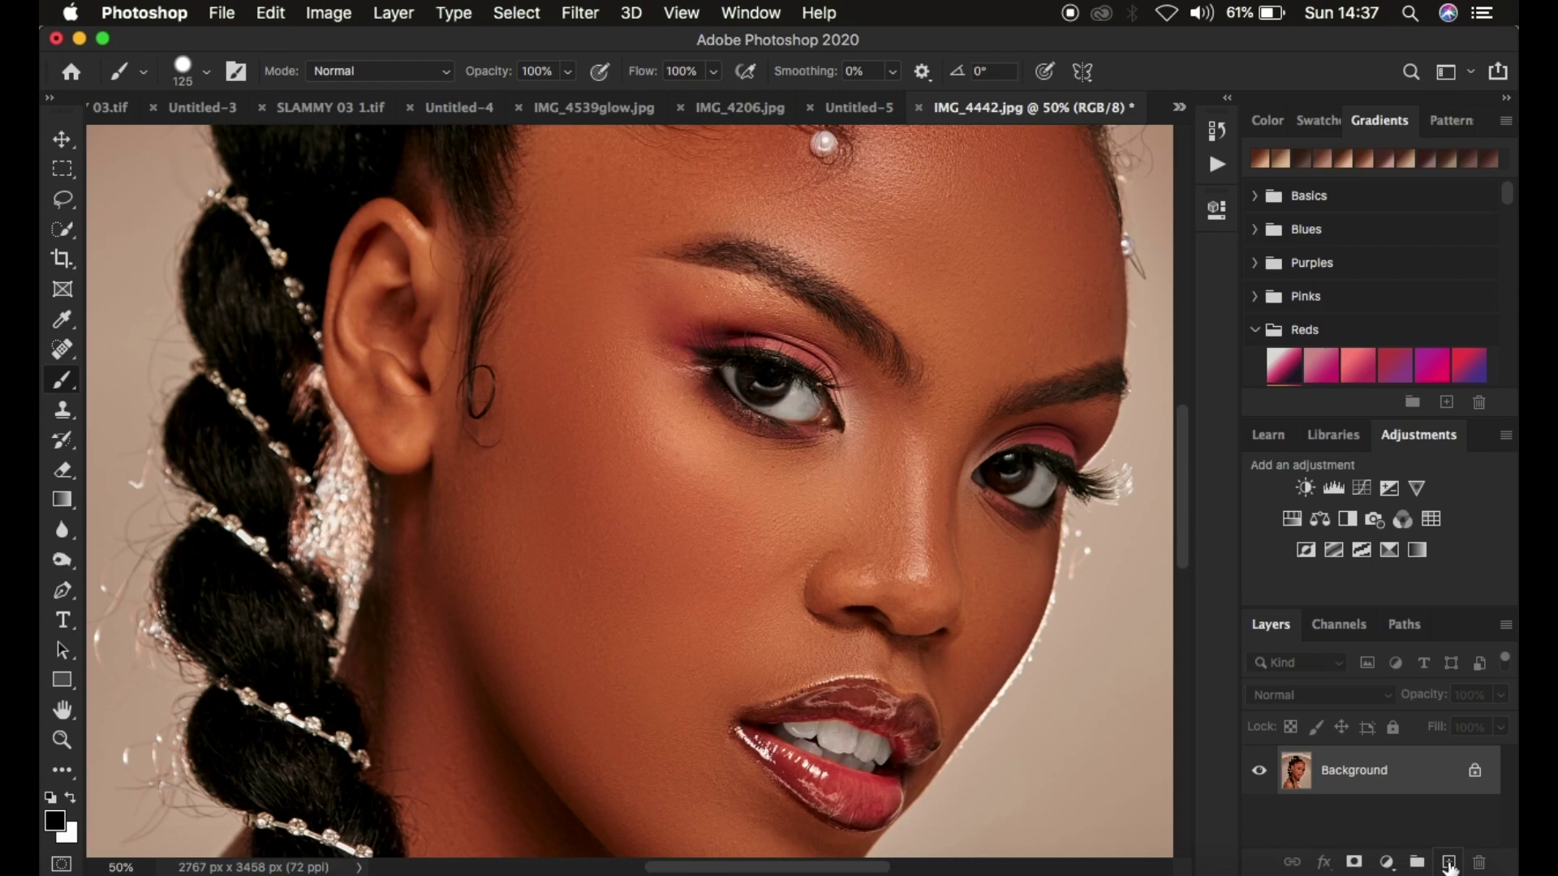
click(1449, 864)
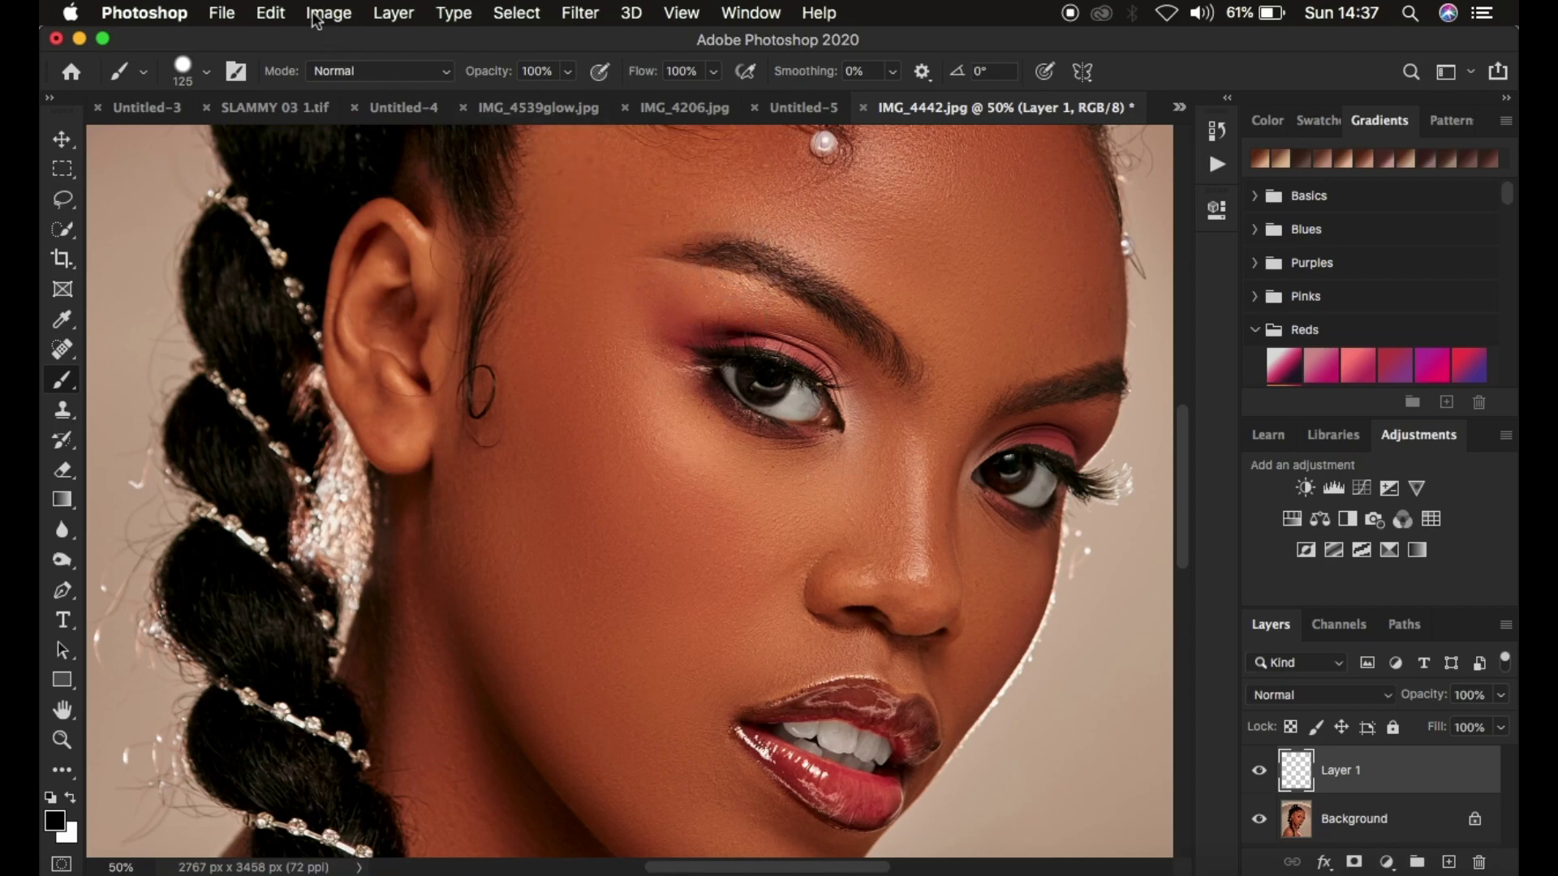
- Fill the new layer with 50% Gray in Normal mode at 100% opacity
click(275, 14)
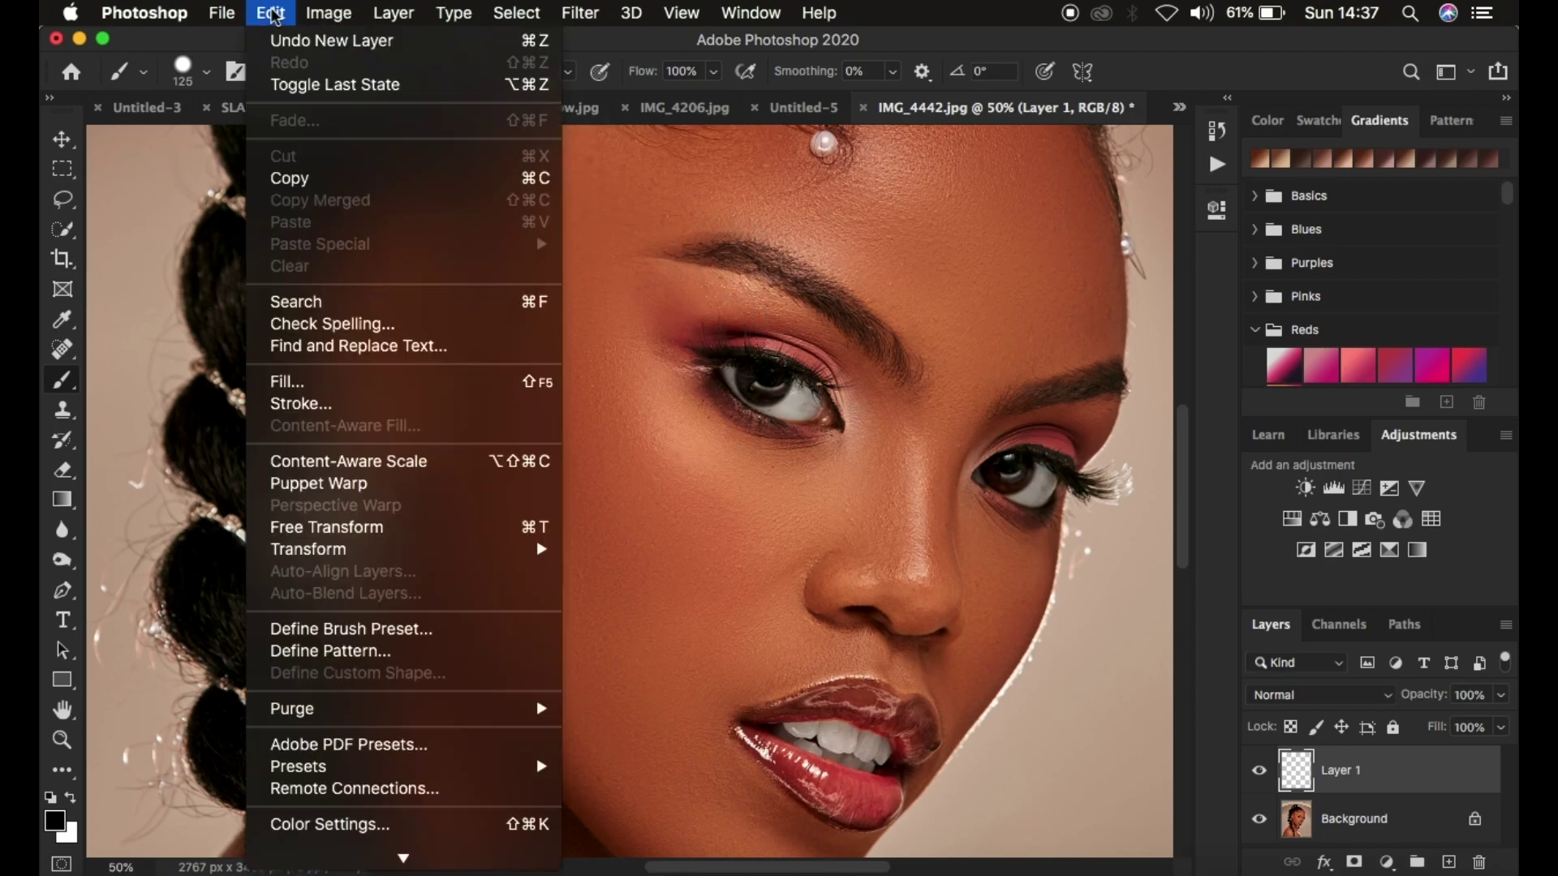
click(341, 389)
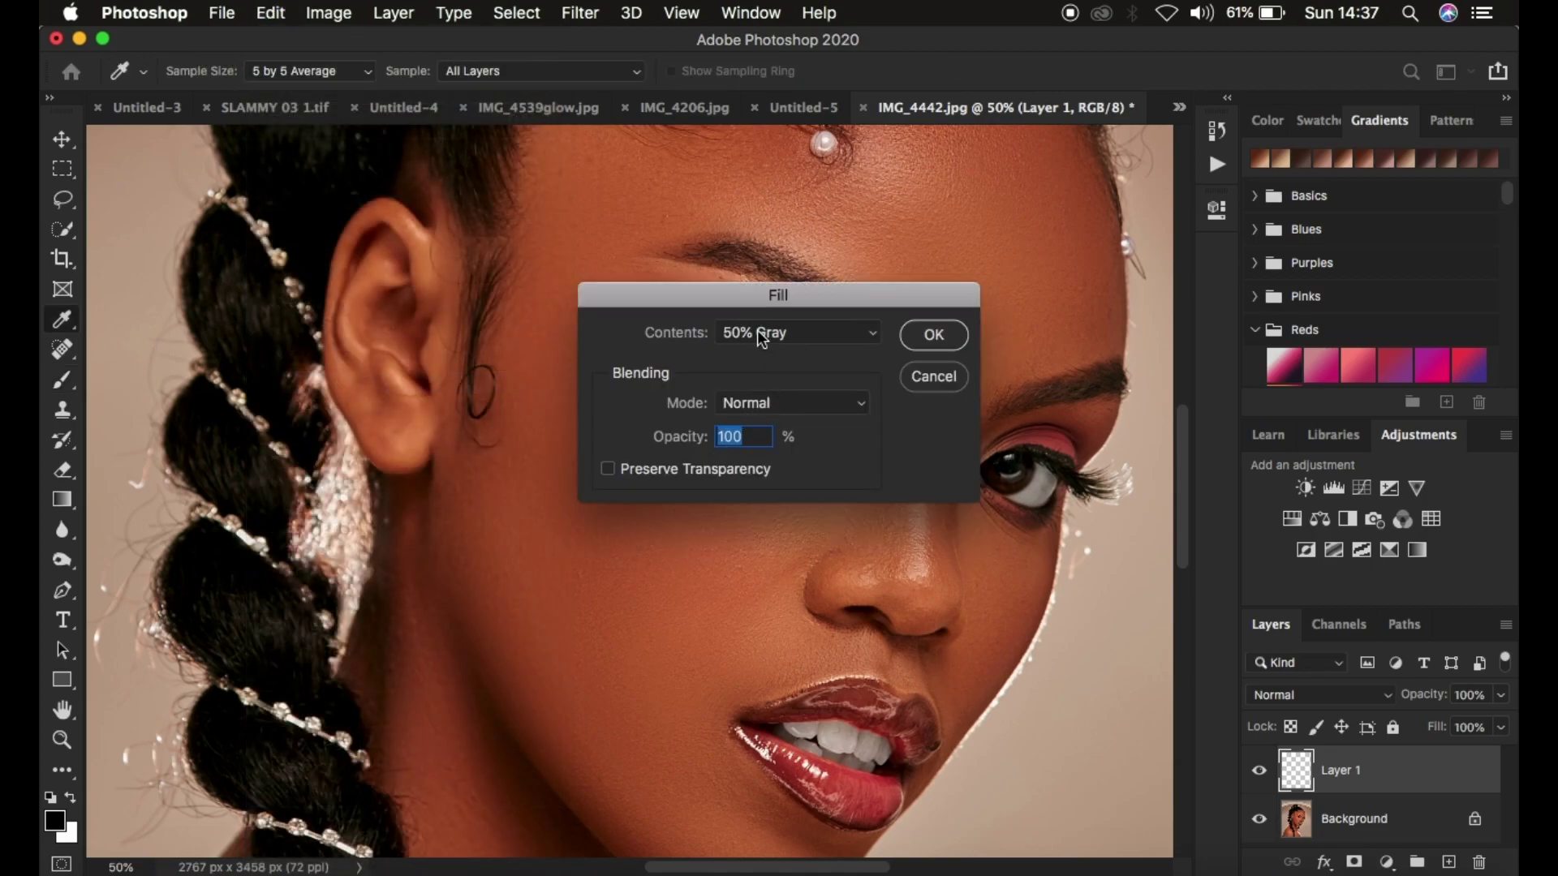
click(761, 334)
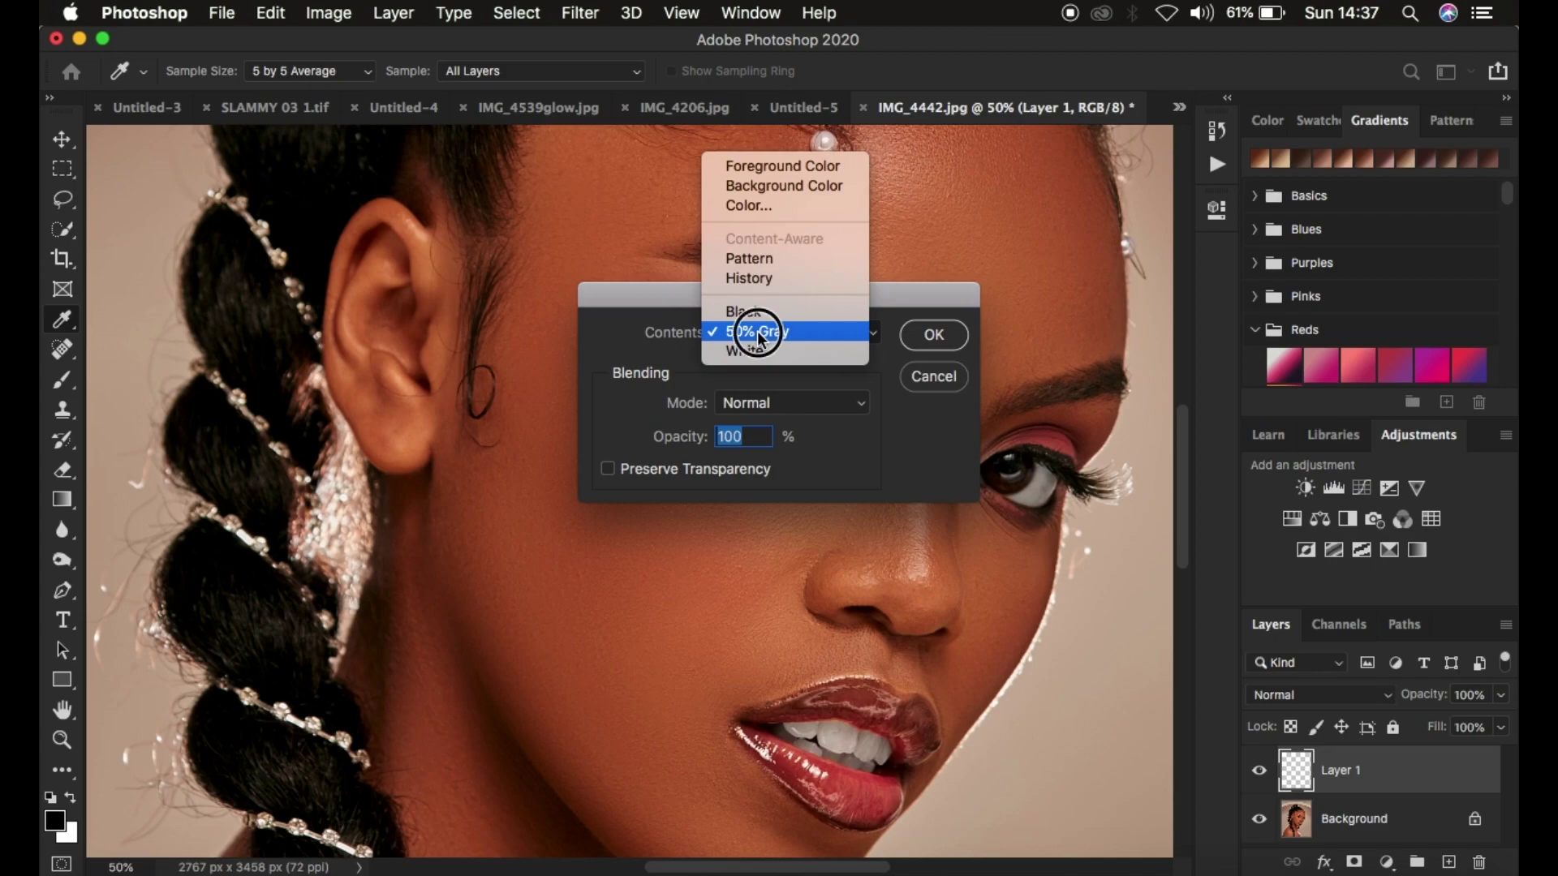
click(760, 332)
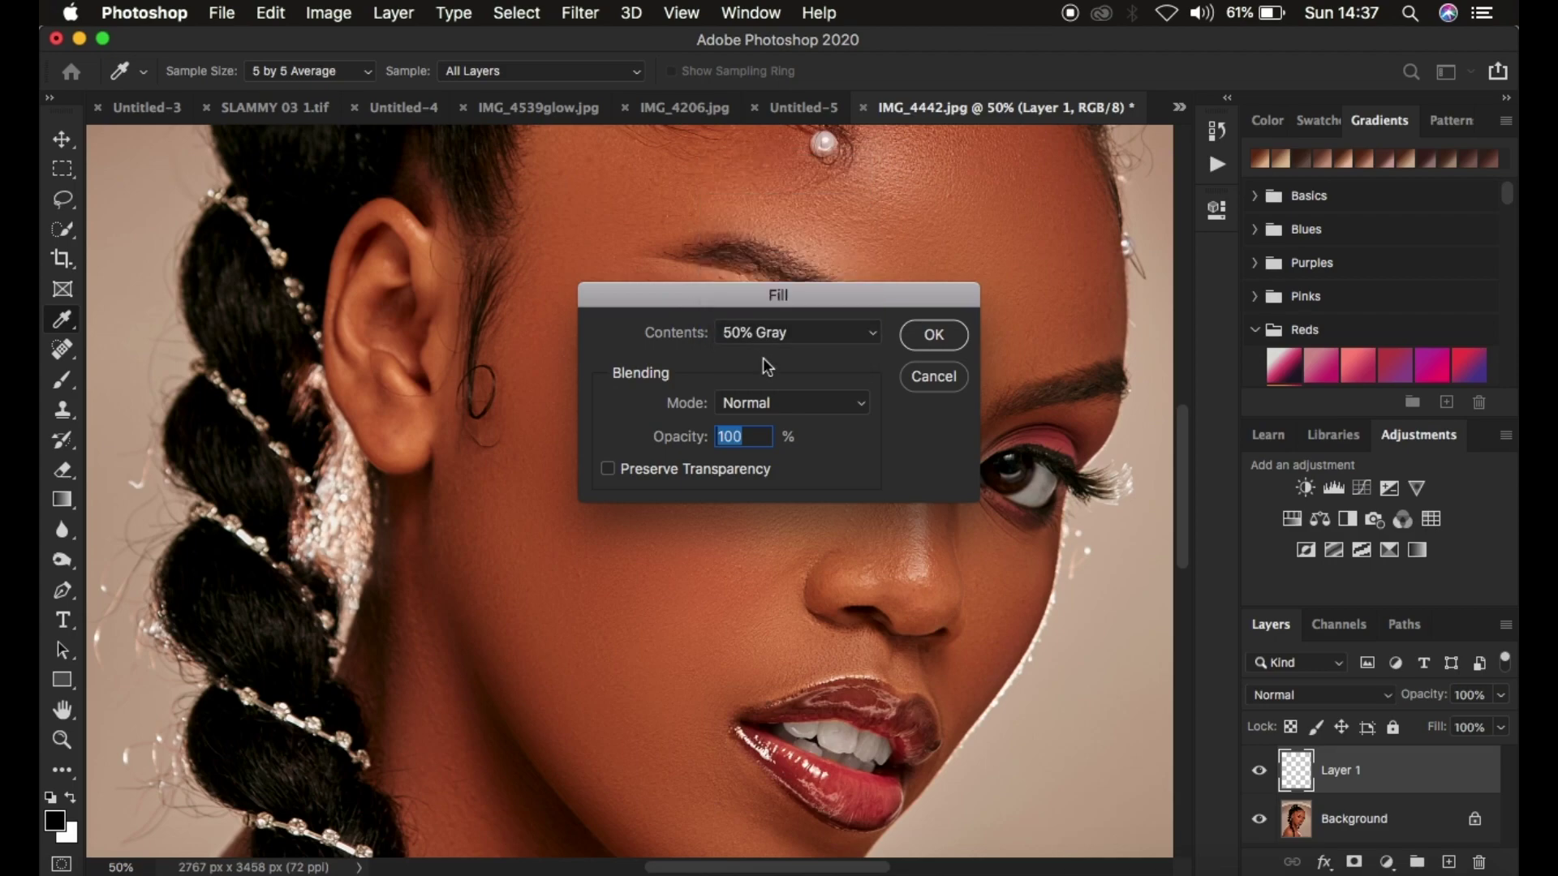
click(932, 335)
key(b)
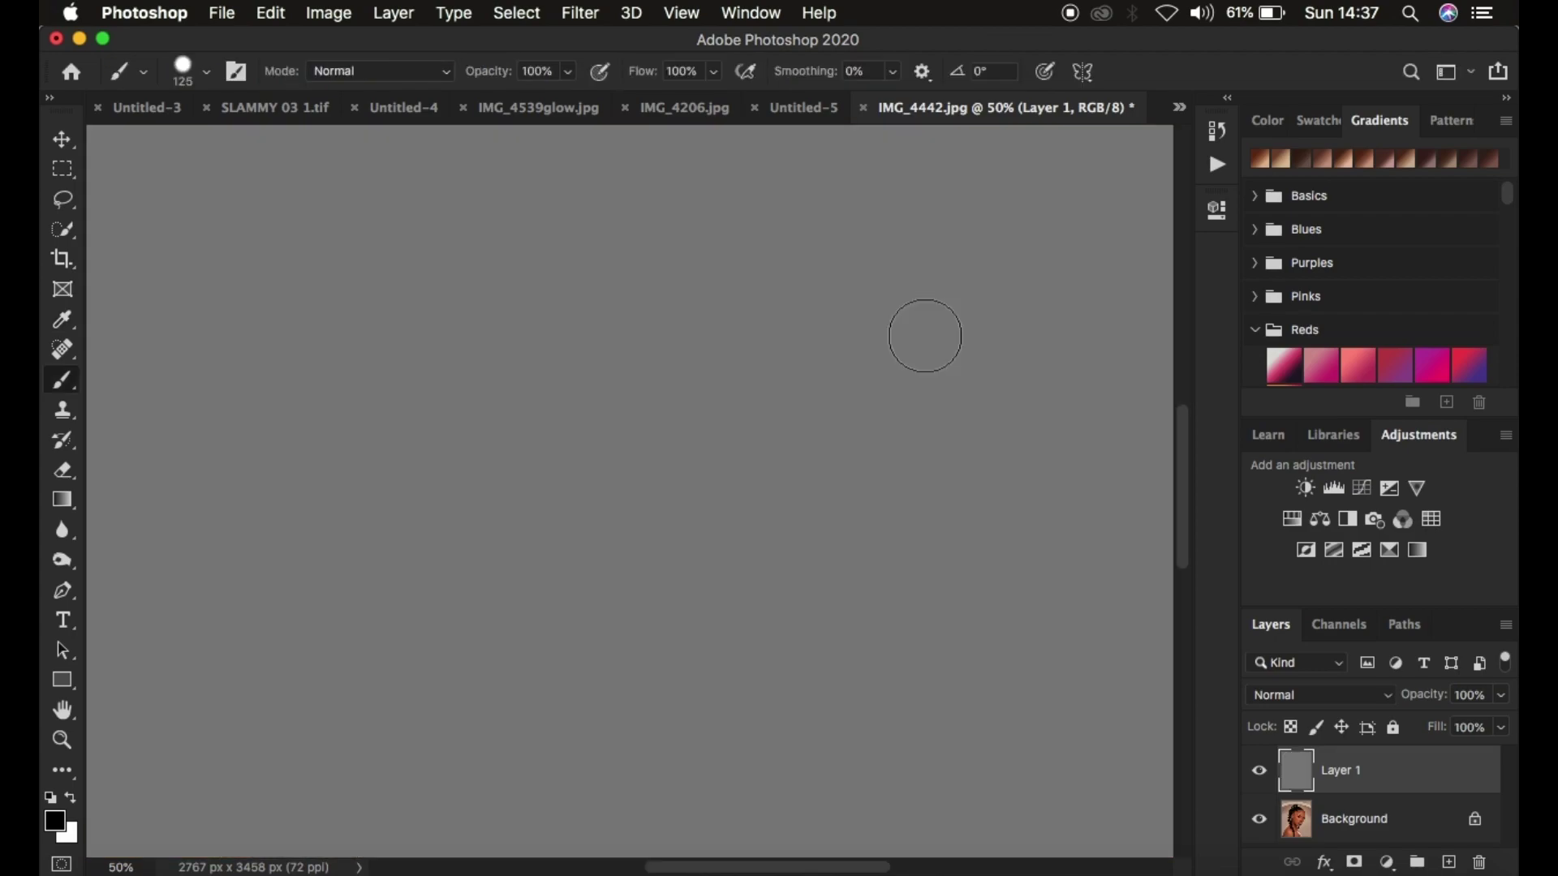
- Set the blend mode of the gray Layer 1 to Overlay
click(1291, 705)
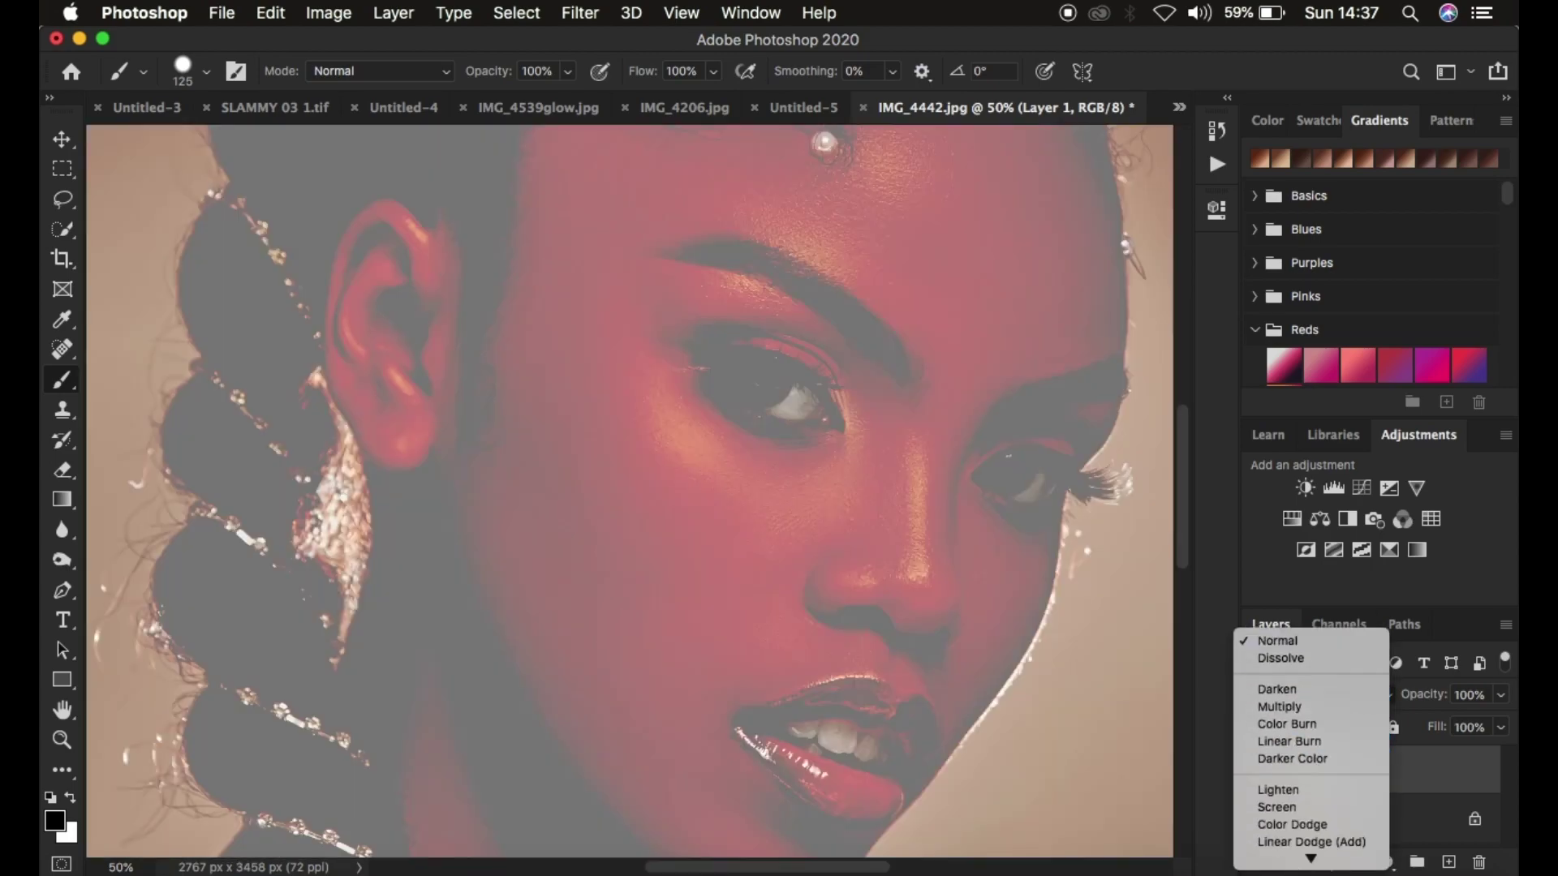
scroll(1311, 771, down, 3)
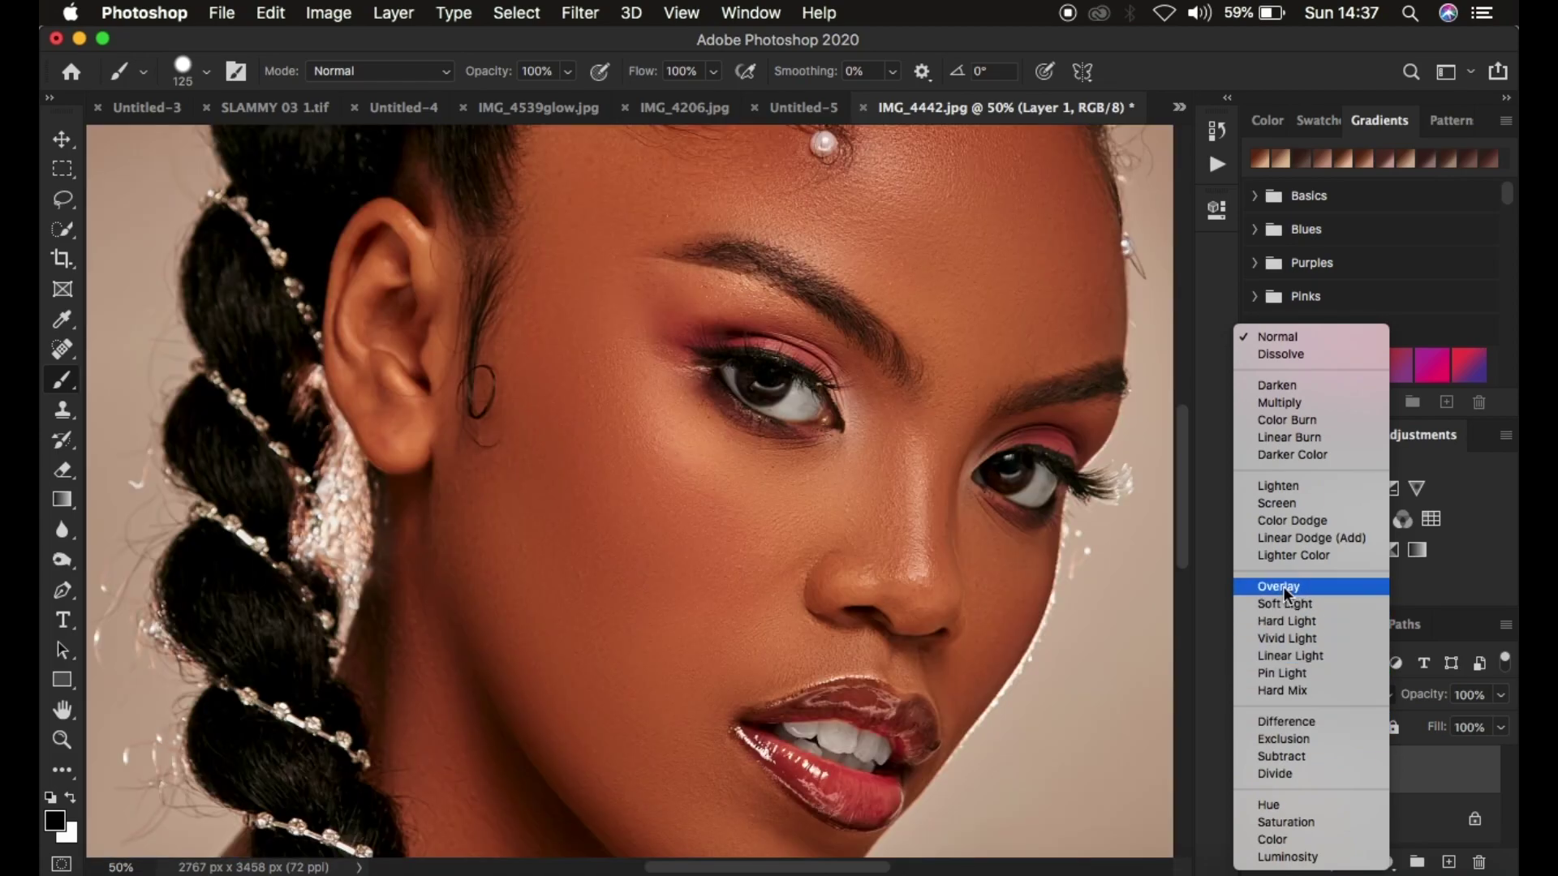
click(1279, 637)
key(super+plus)
key(super+minus)
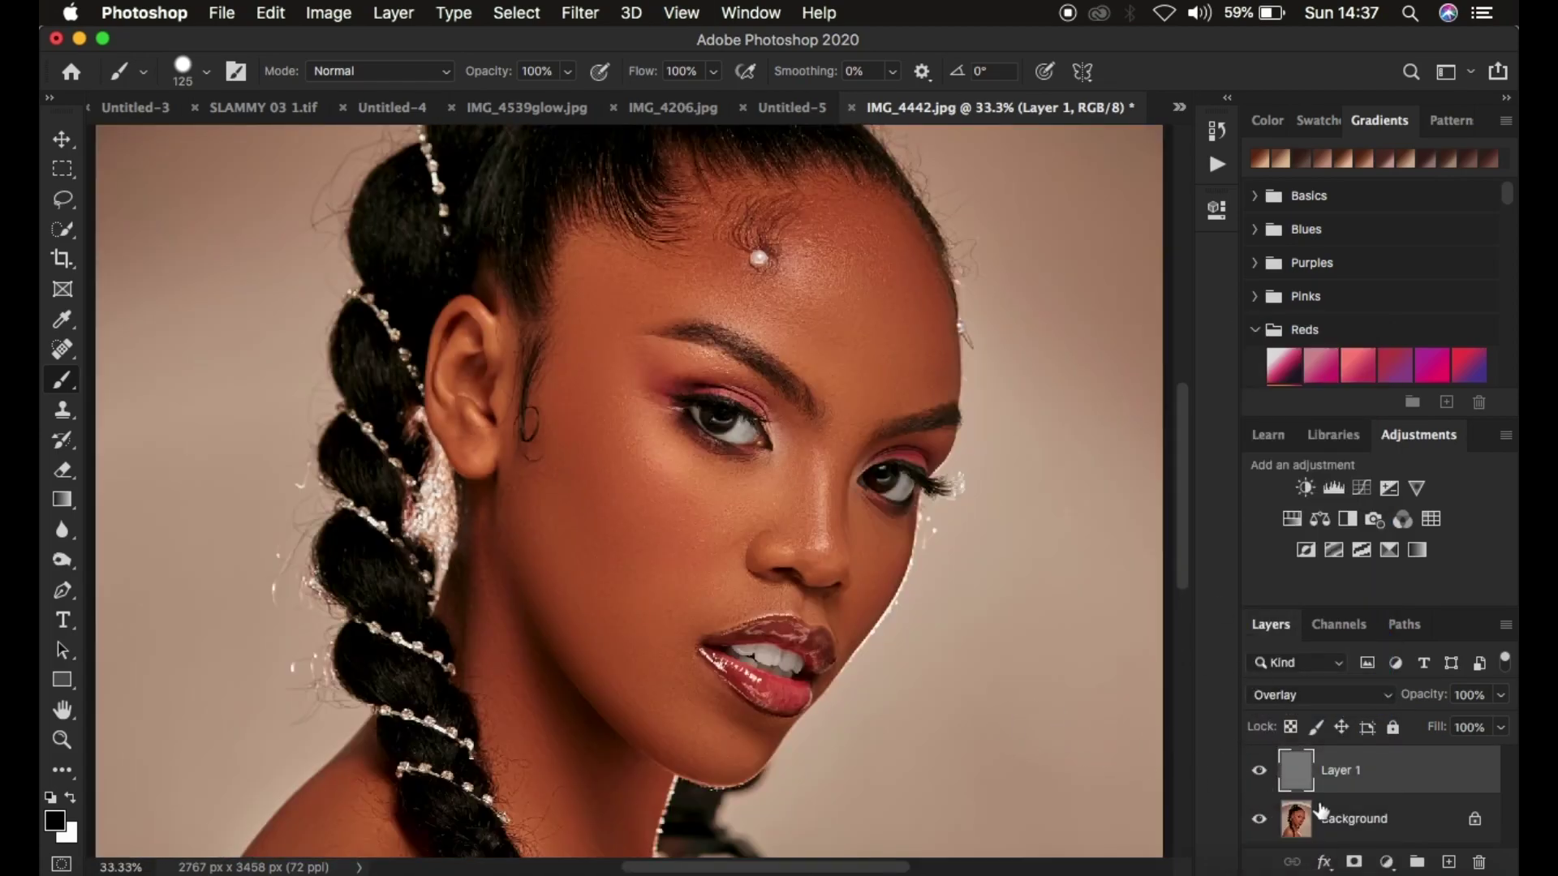
- Convert Layer 1 into a smart object for re-editable smart filters
right_click(1406, 775)
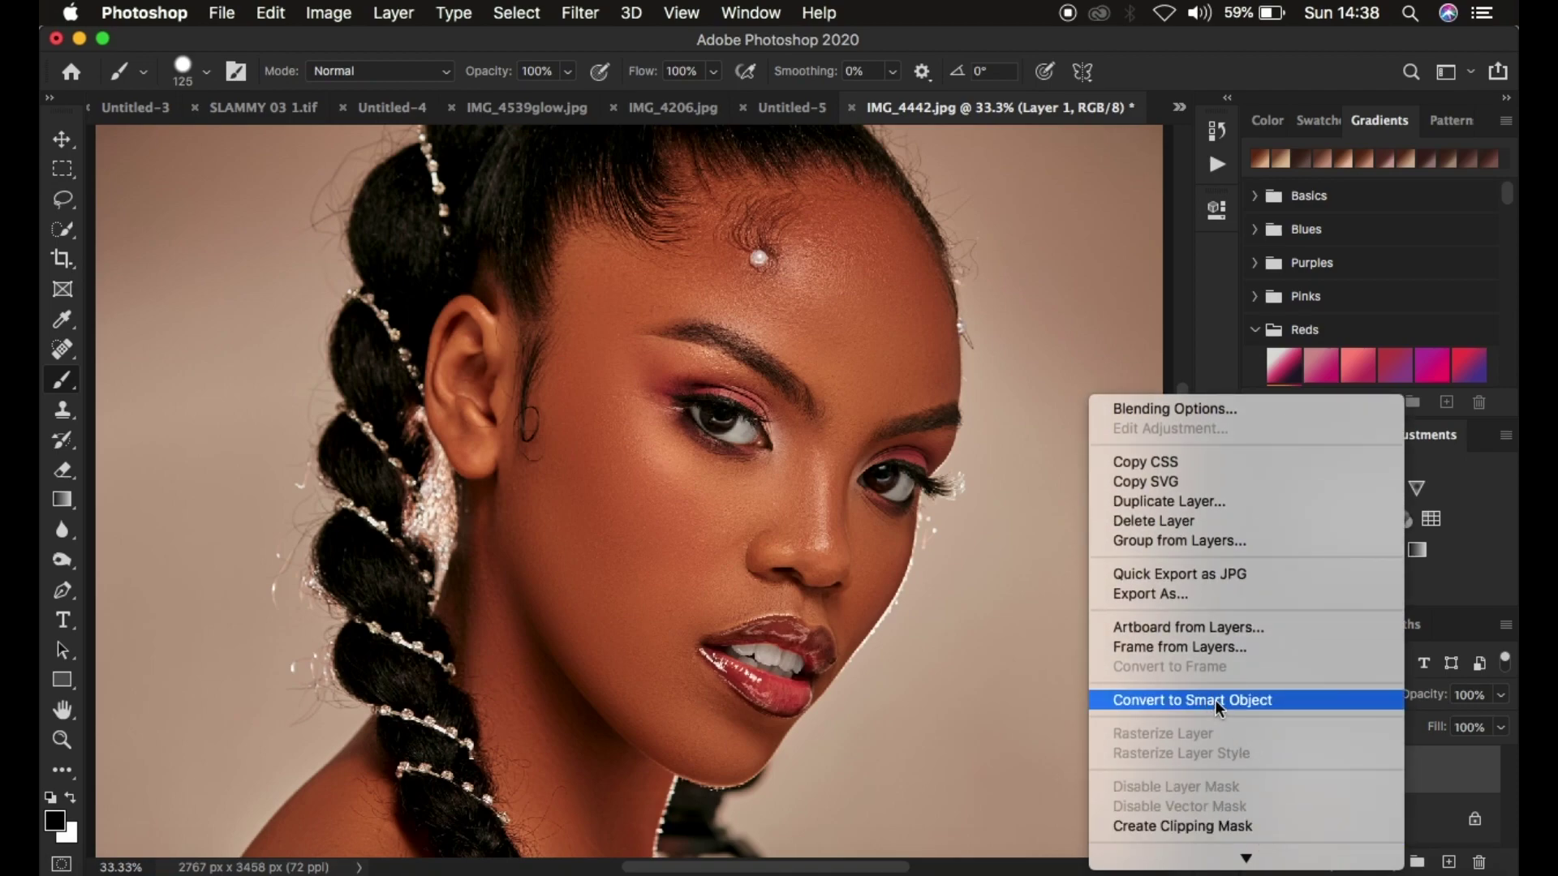
click(796, 130)
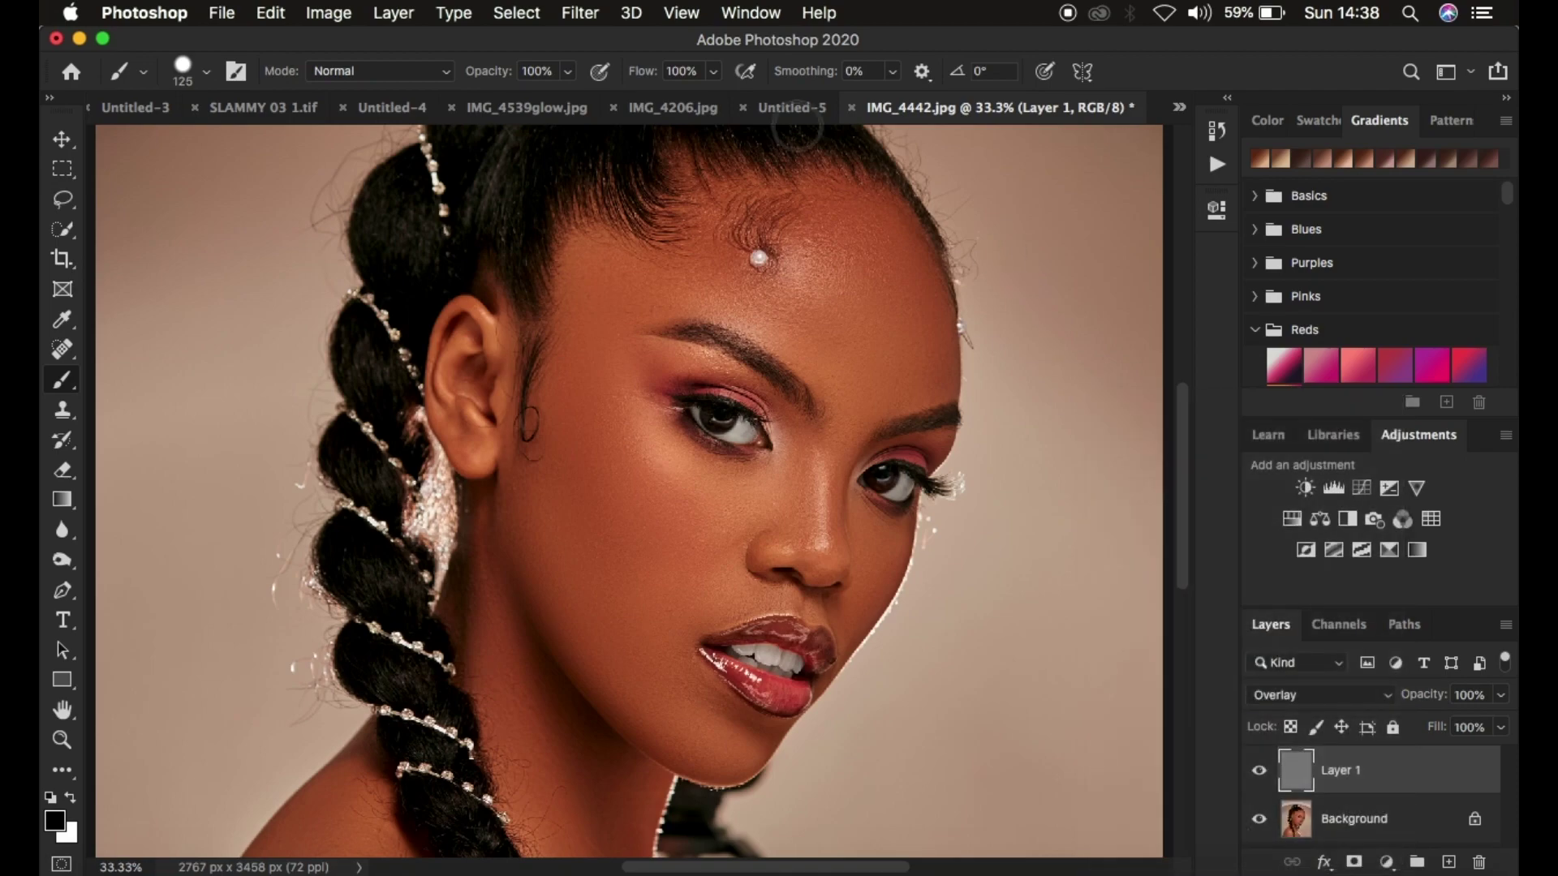
click(582, 14)
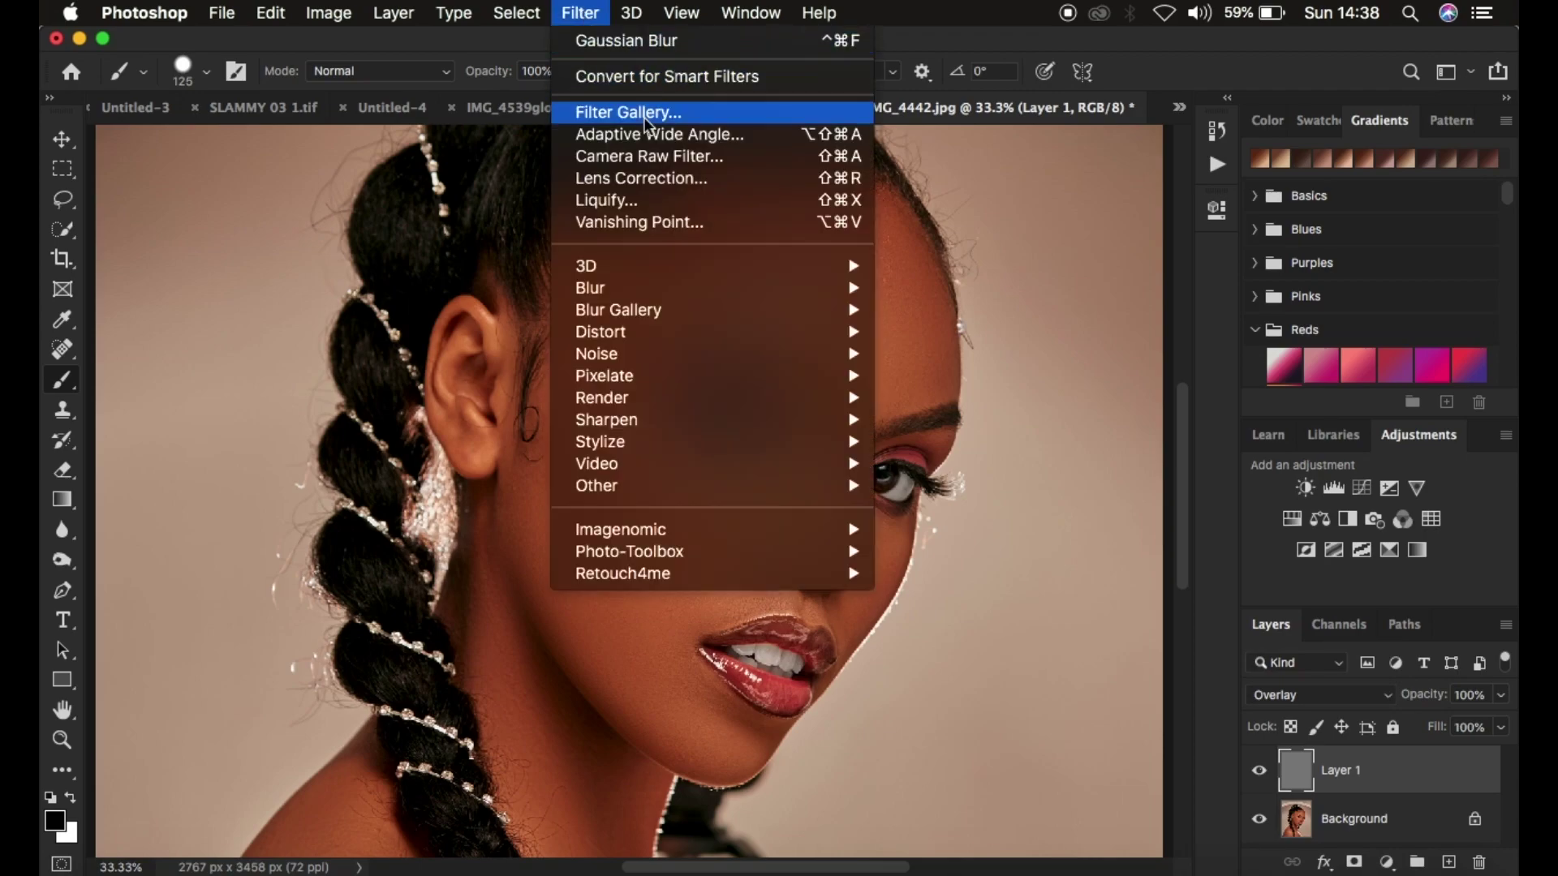
click(645, 76)
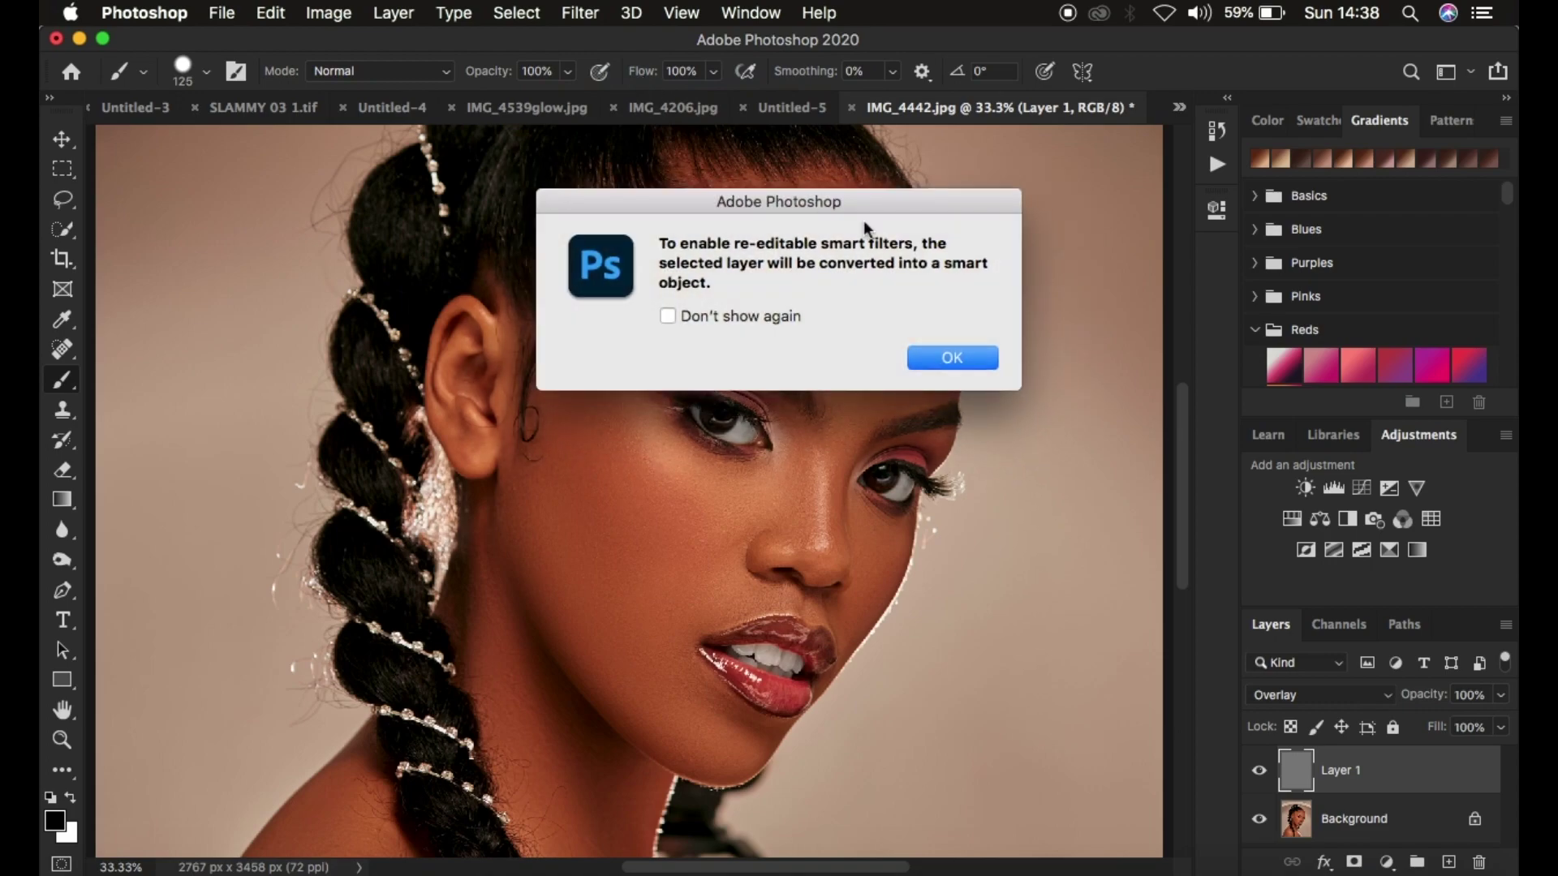
click(962, 360)
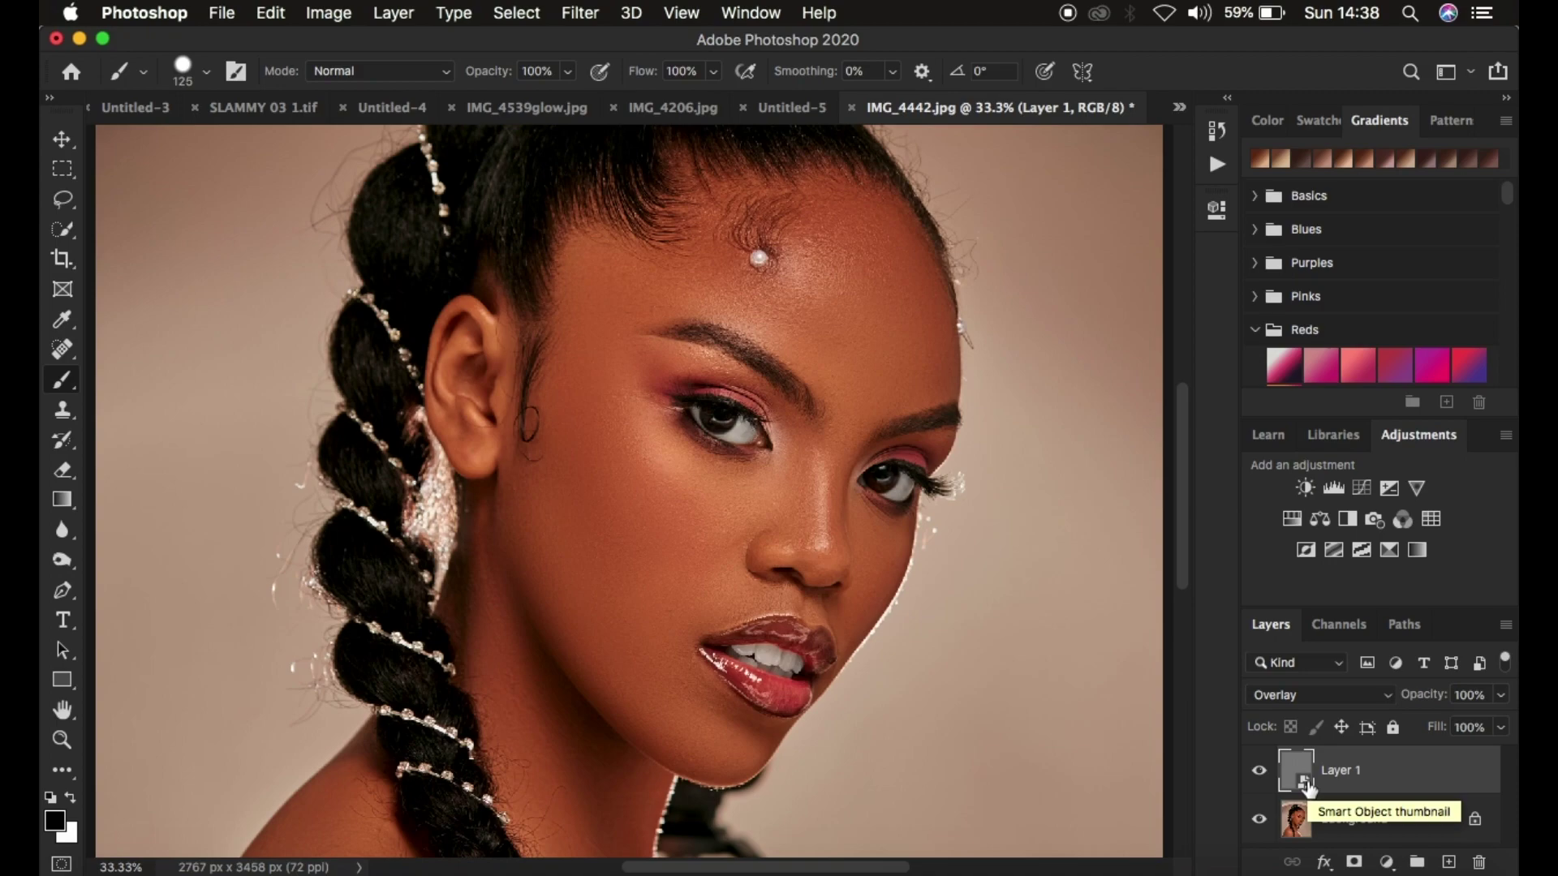
- Start the Camera Raw Filter on Layer 1 and set the Grain amount under Effects to 76
click(577, 13)
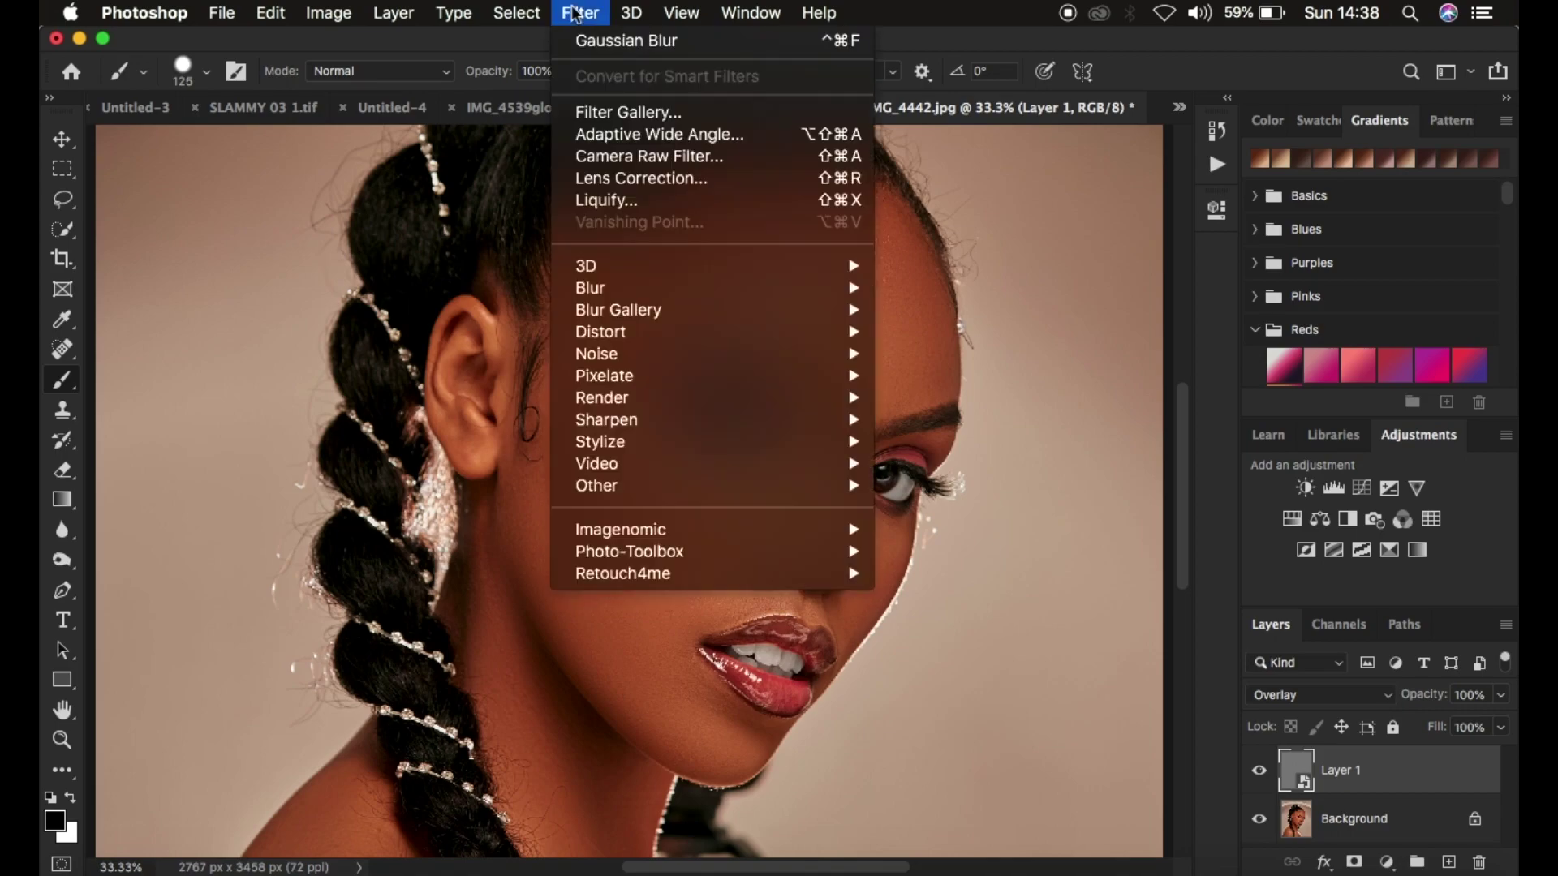
click(641, 160)
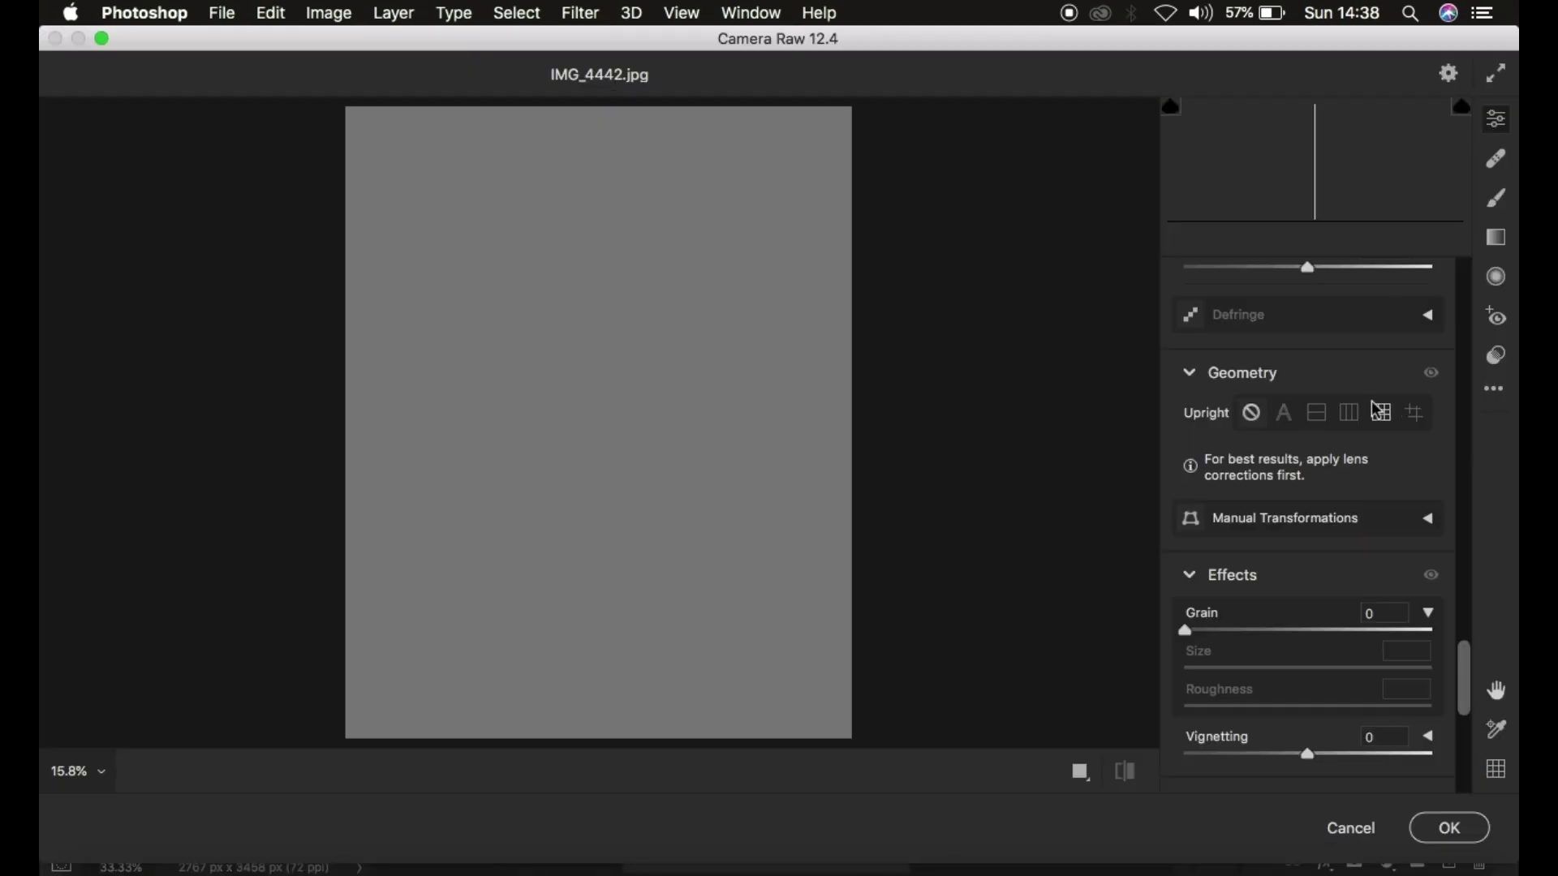
scroll(1377, 409, up, 10)
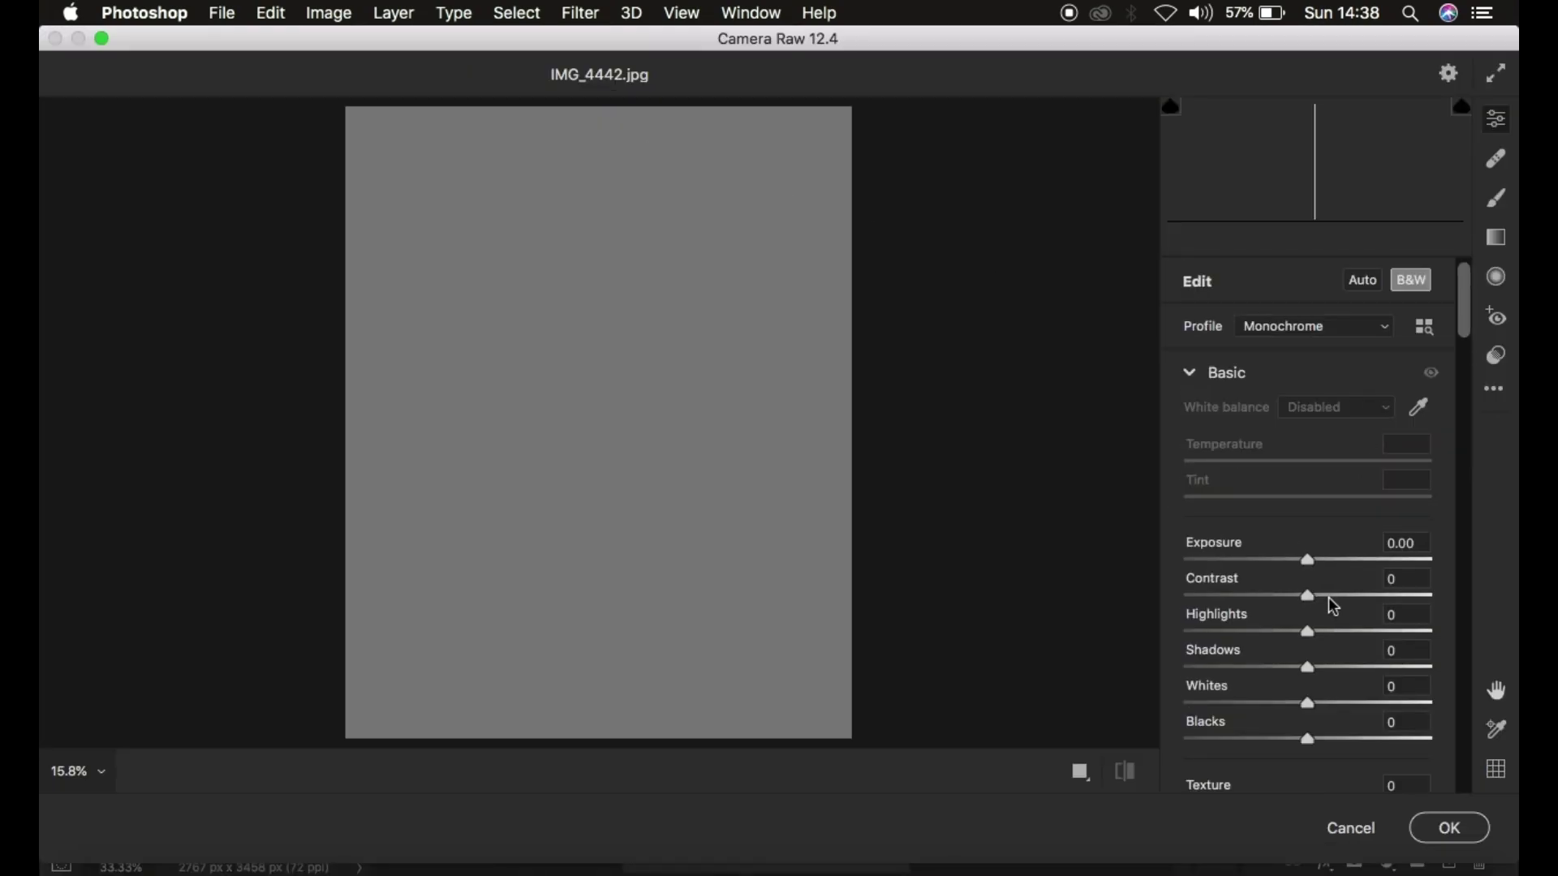
scroll(1328, 599, down, 15)
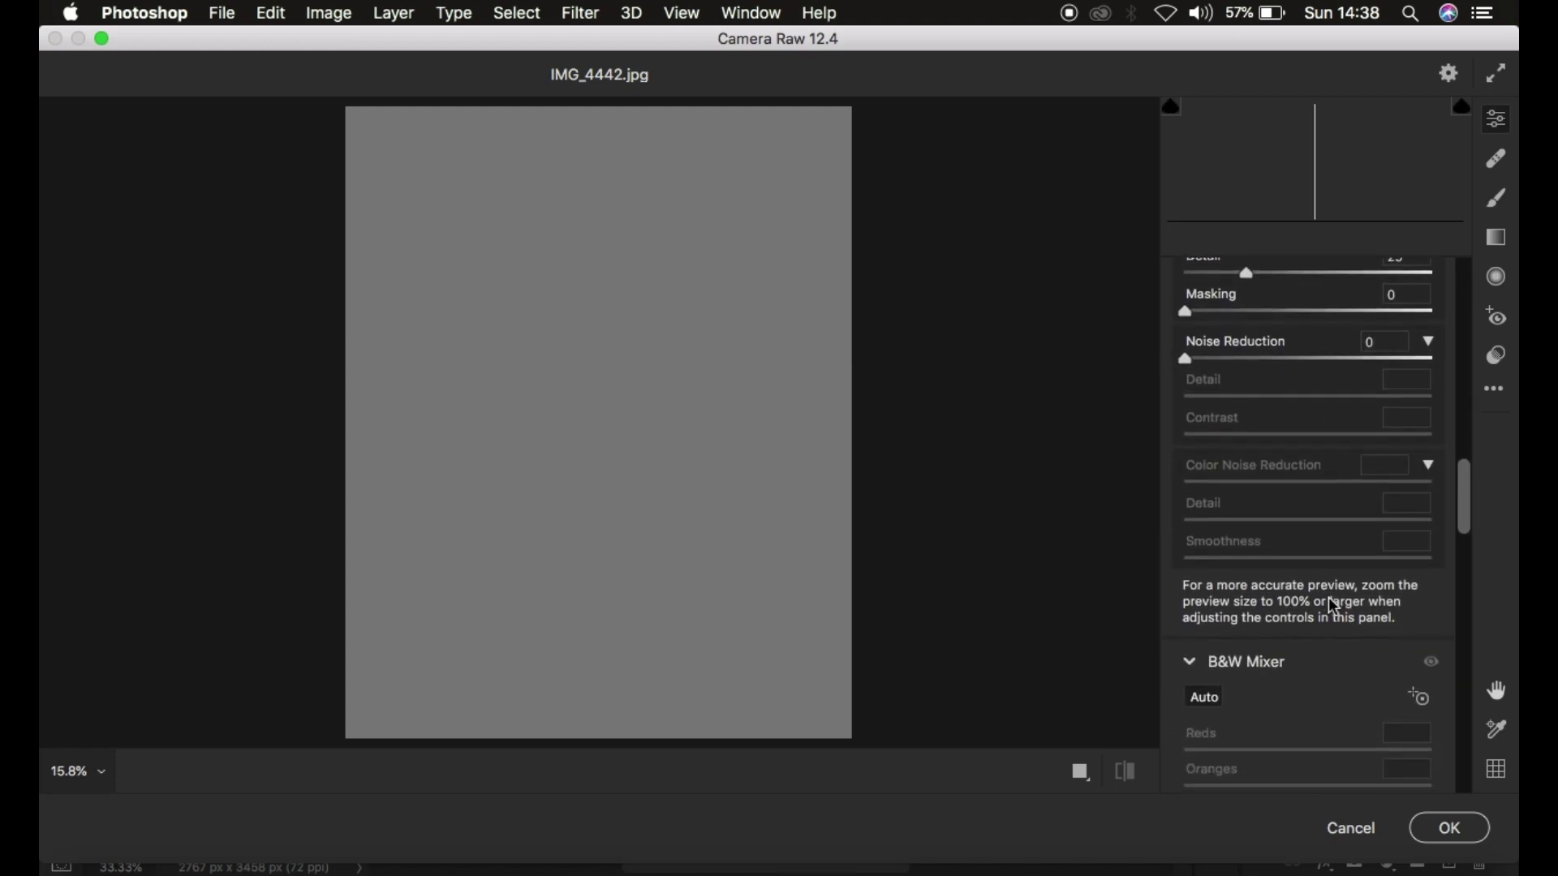
scroll(1328, 597, down, 10)
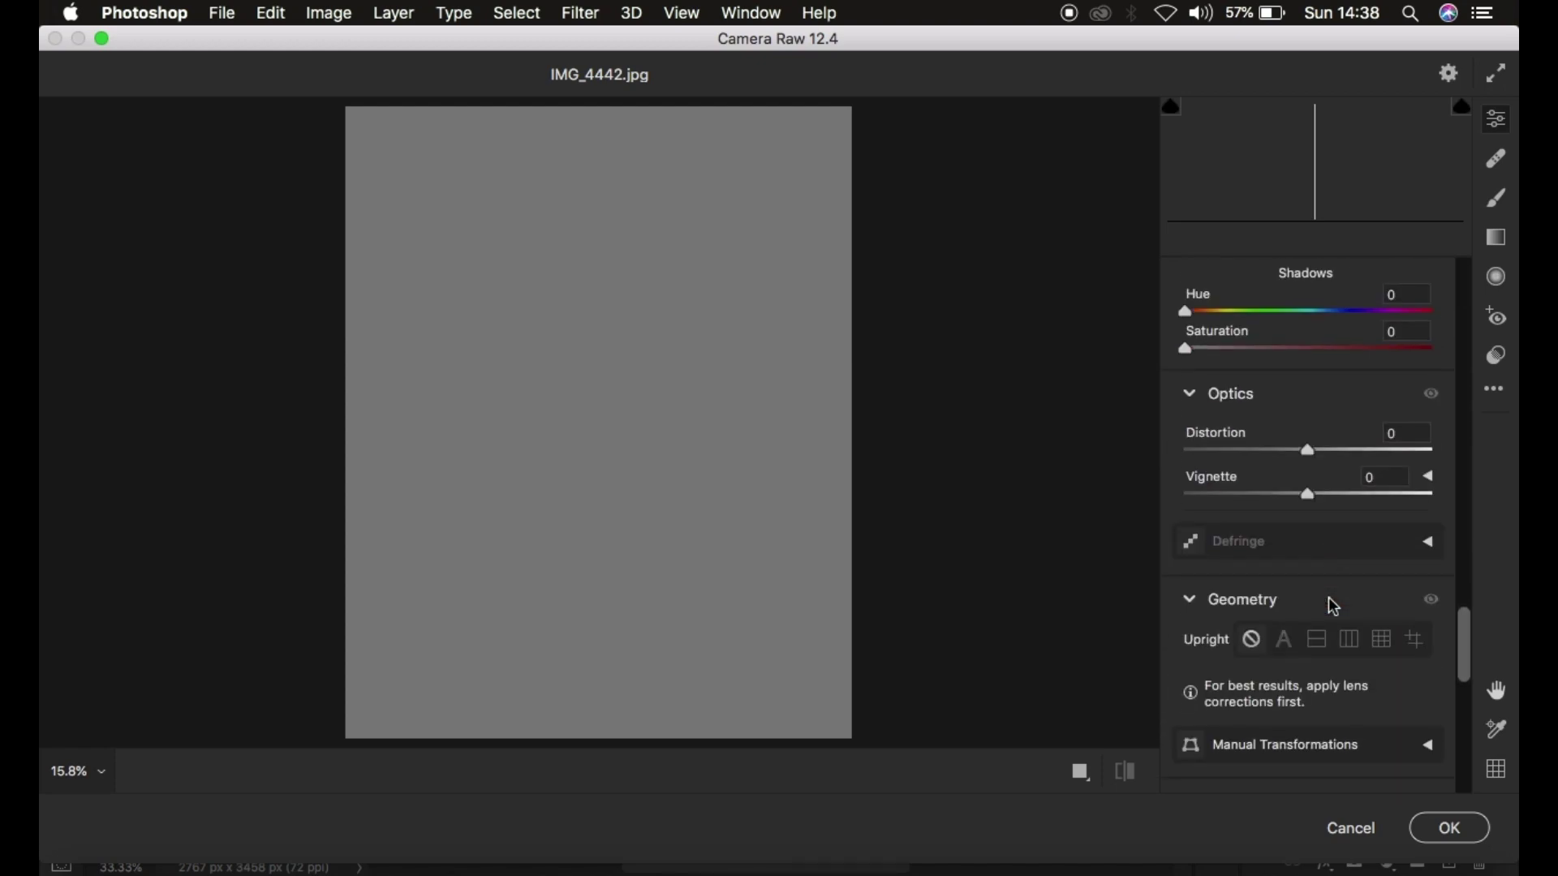
scroll(1328, 597, down, 8)
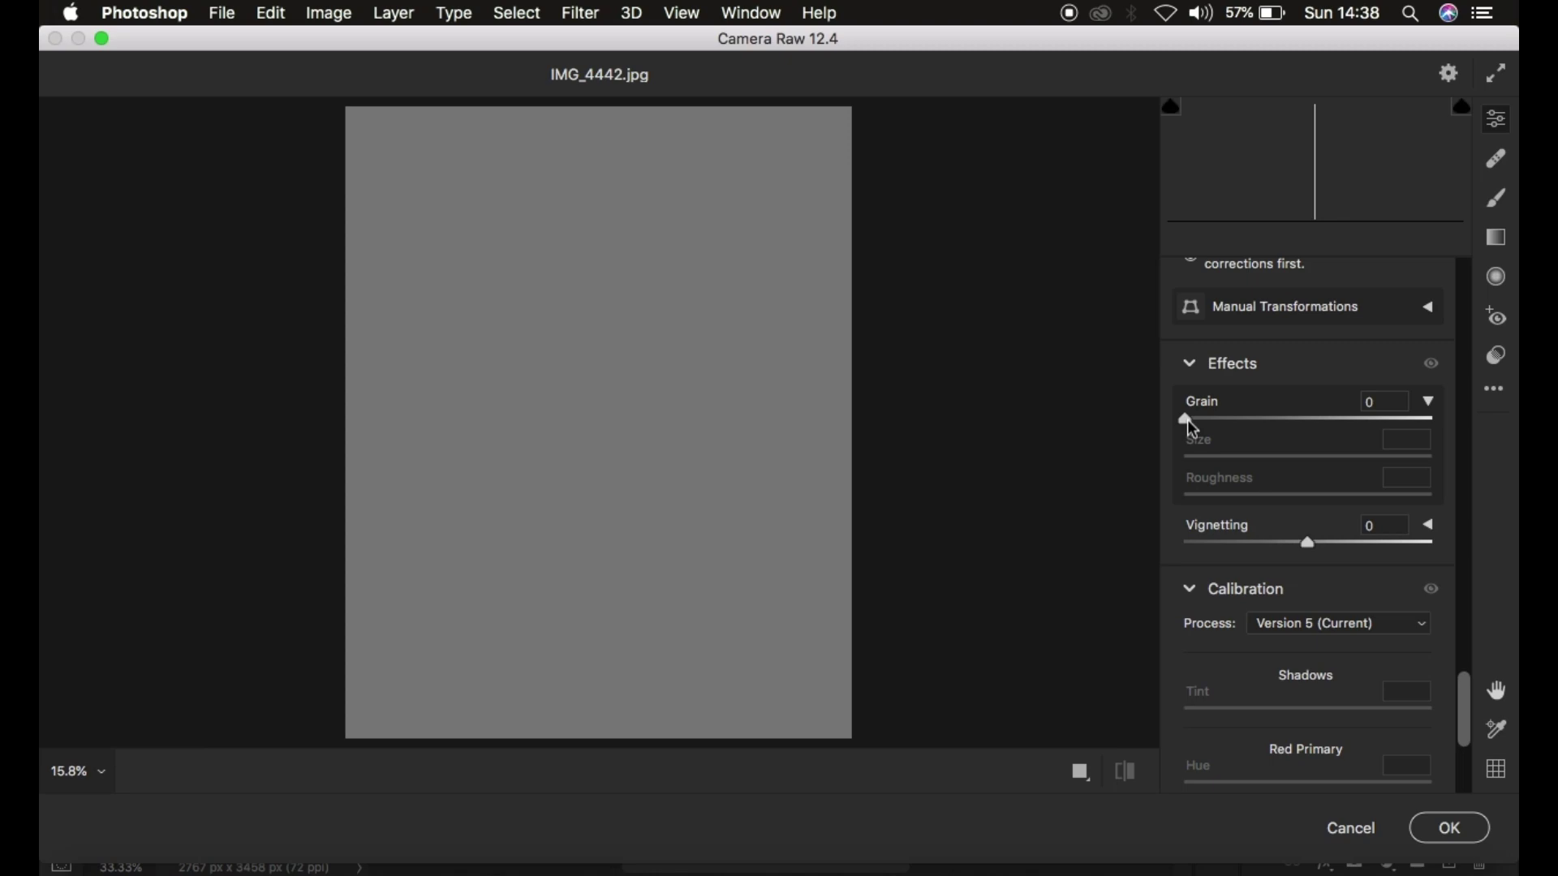
drag(1187, 421, 1352, 420)
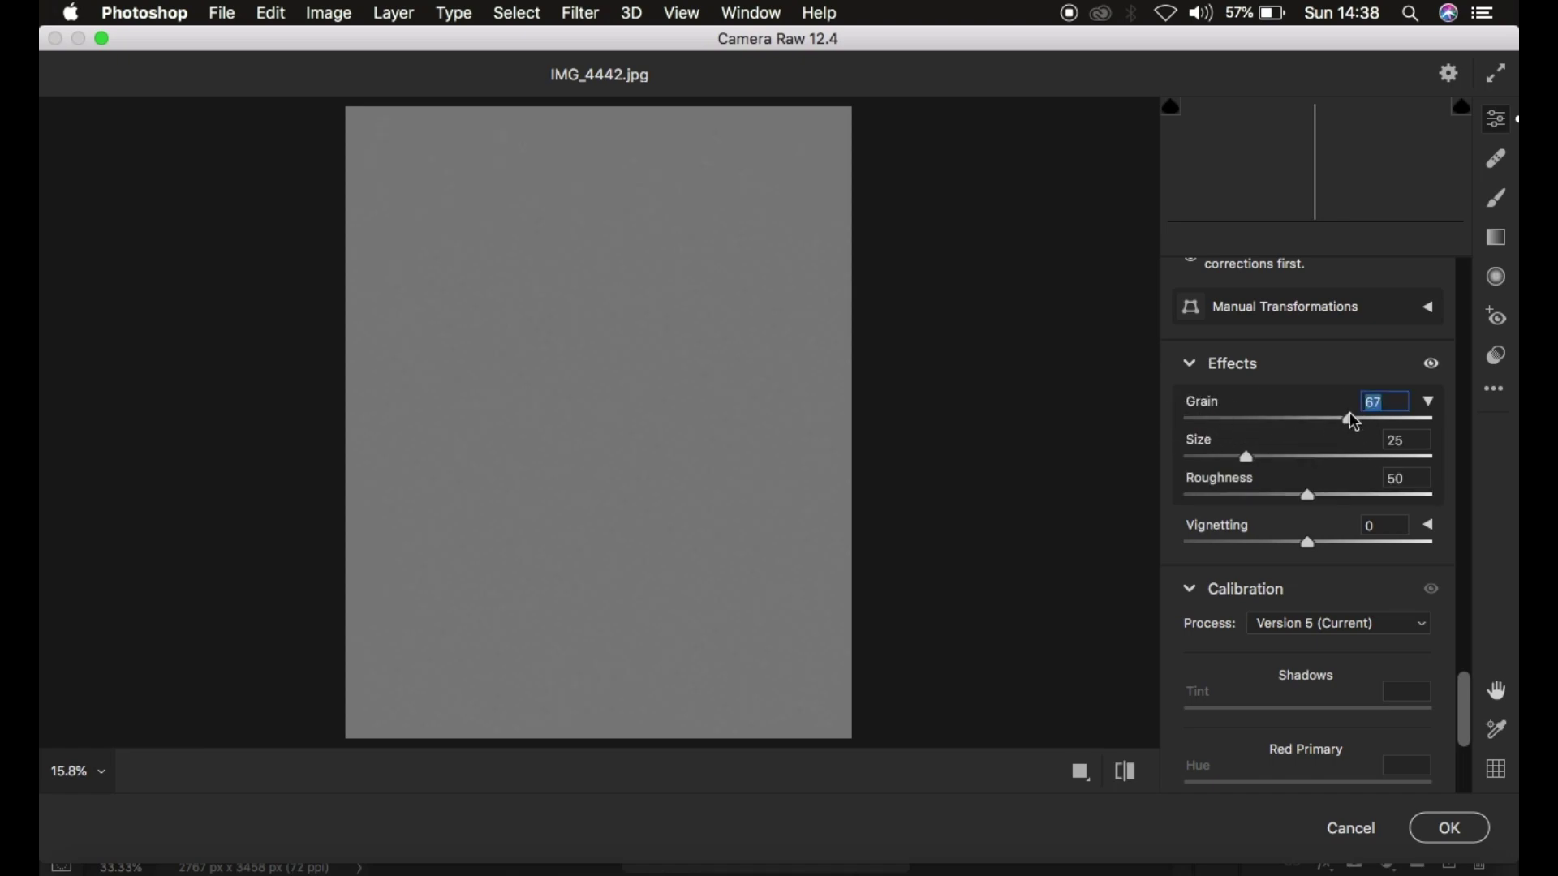
key(super+equal)
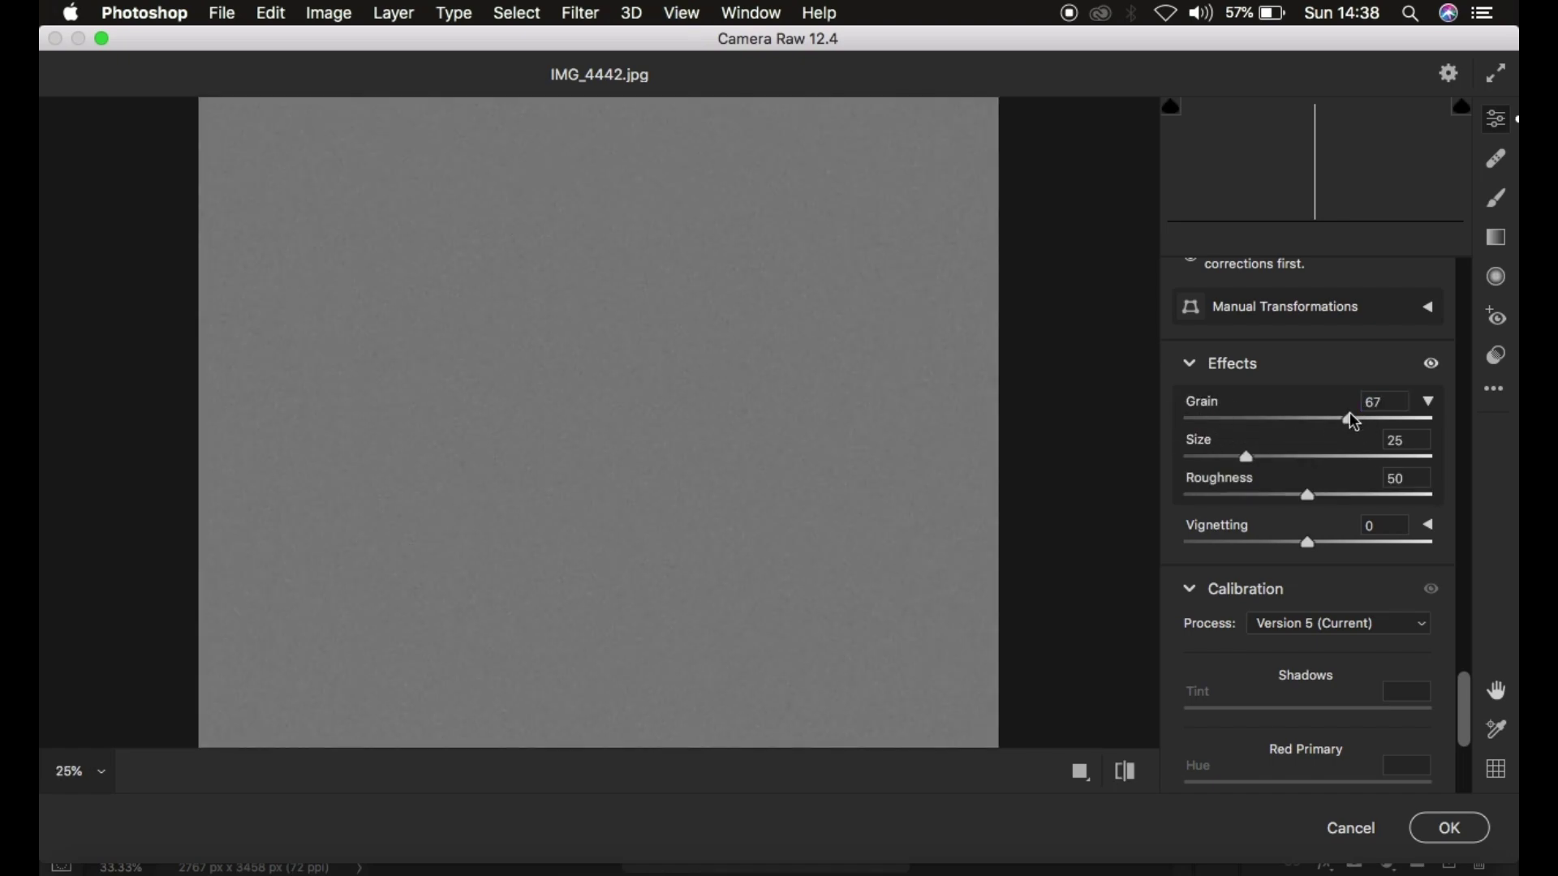
drag(1350, 417, 1373, 419)
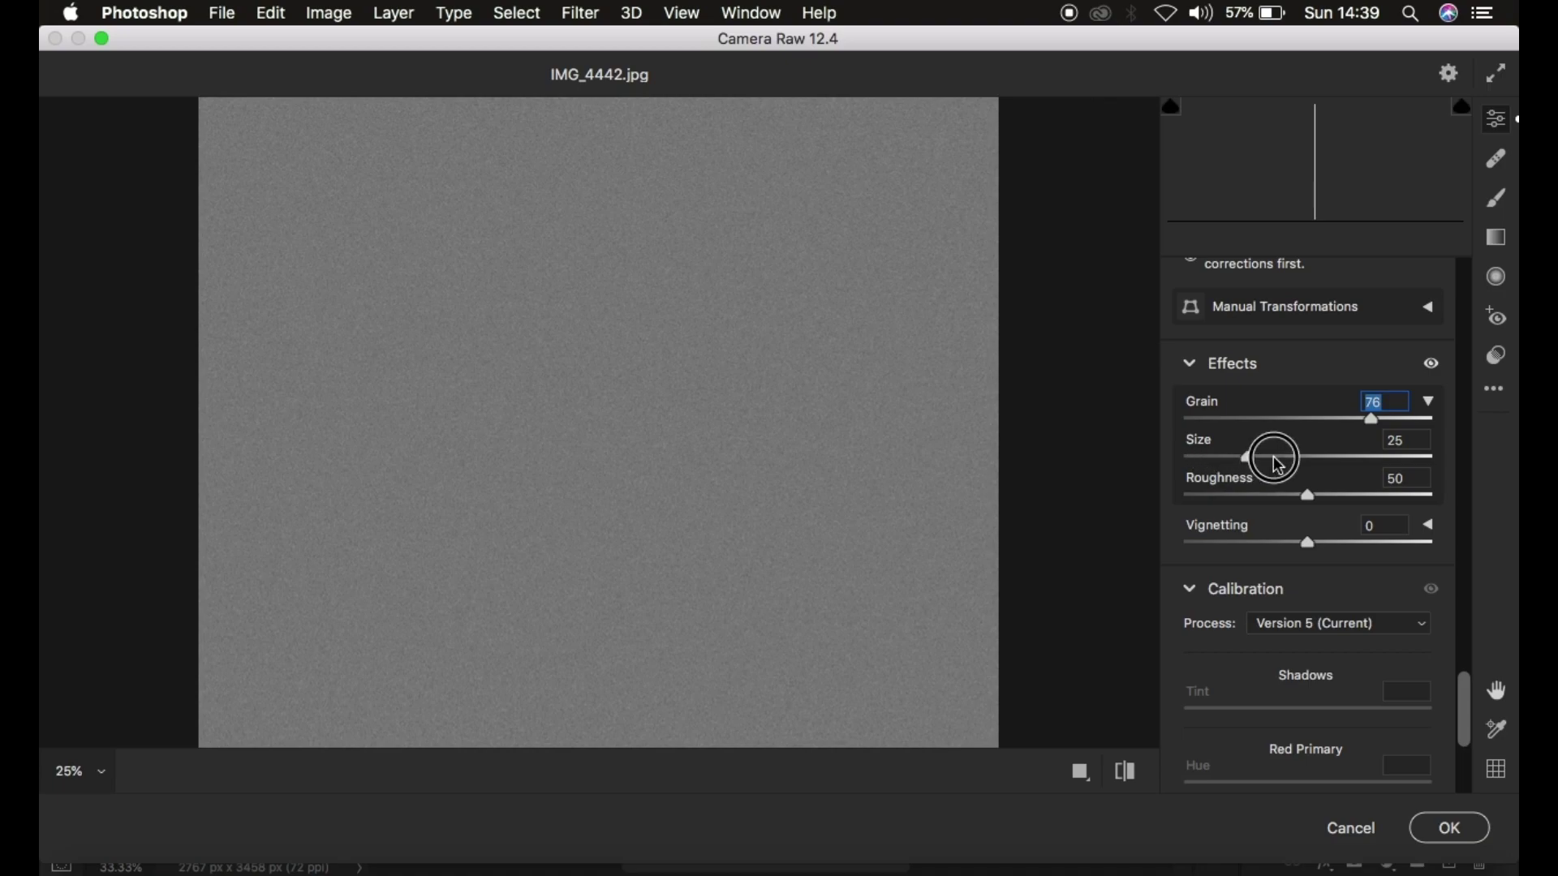
- Set the grain Size to 37 and Roughness to 48, and apply the Camera Raw Filter
drag(1279, 465, 1472, 468)
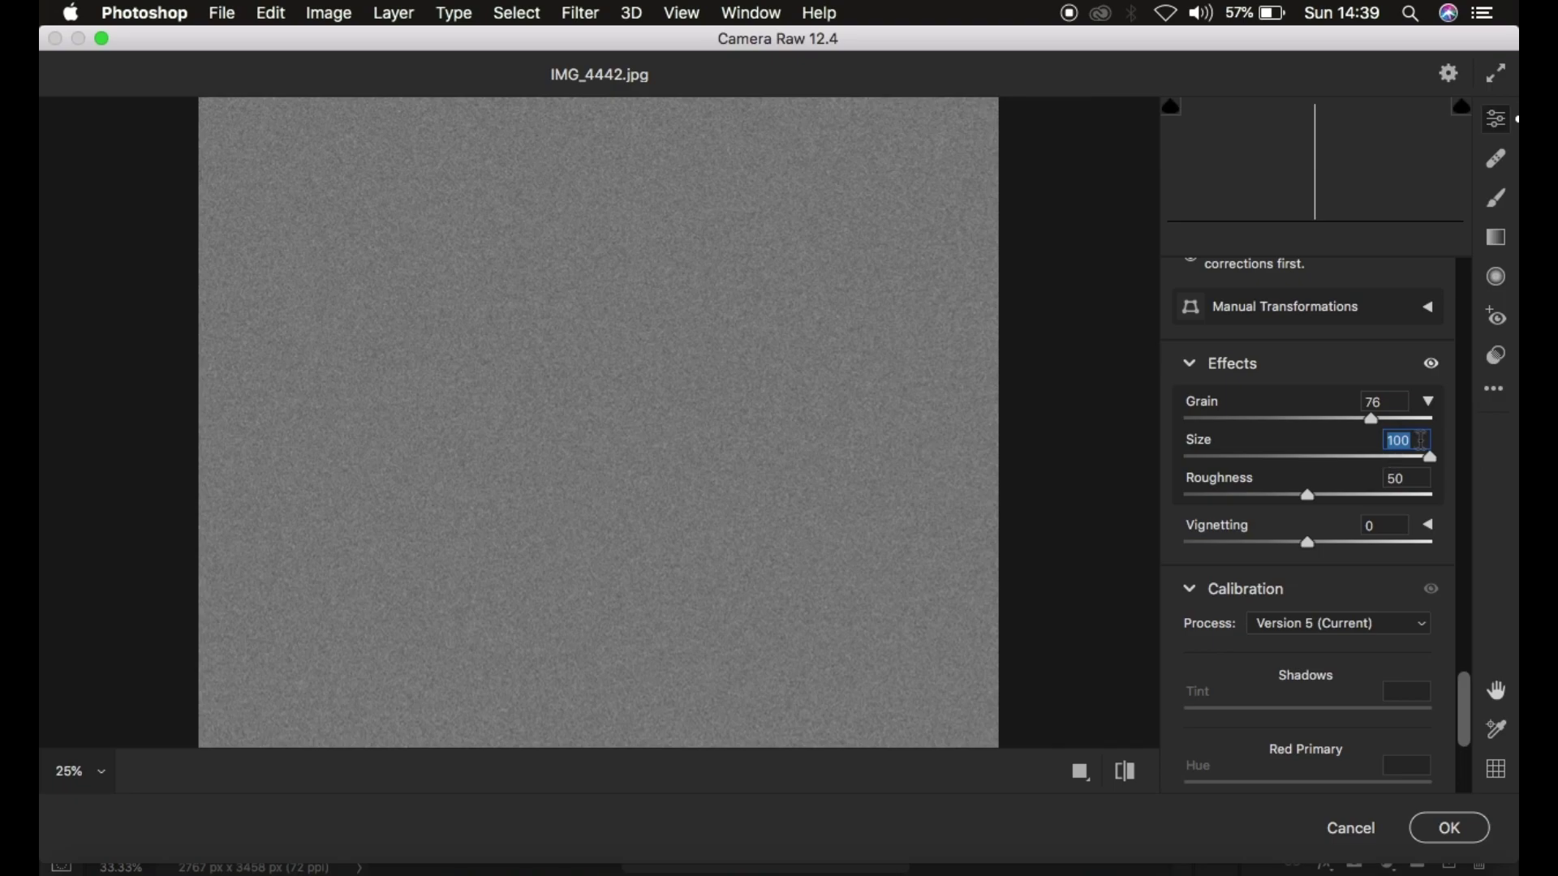
drag(1428, 462, 1339, 469)
drag(1298, 468, 1514, 520)
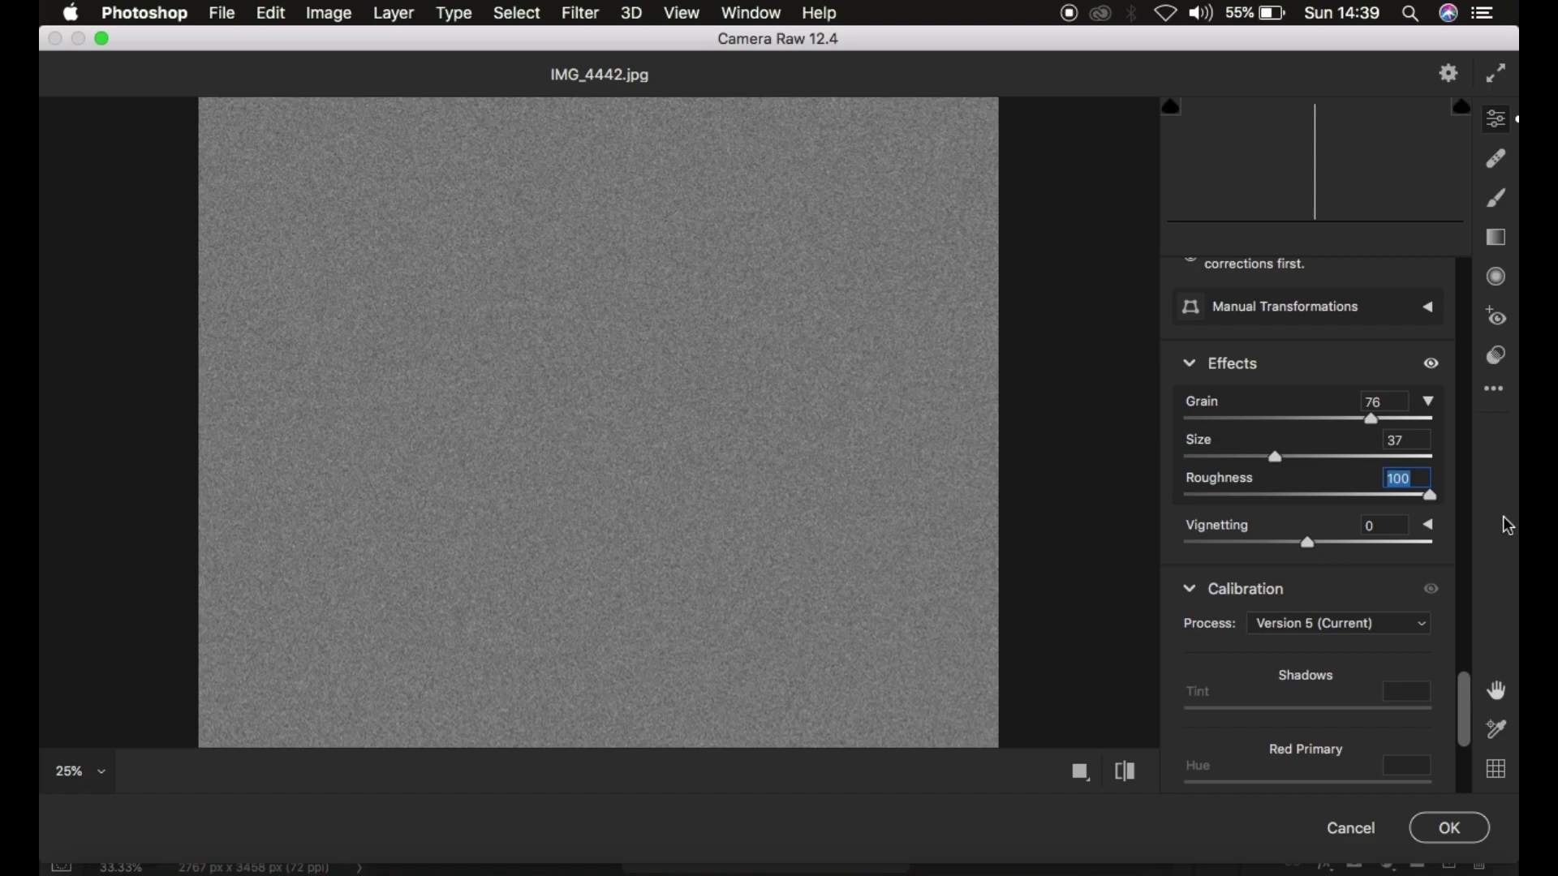
drag(1431, 496, 1304, 509)
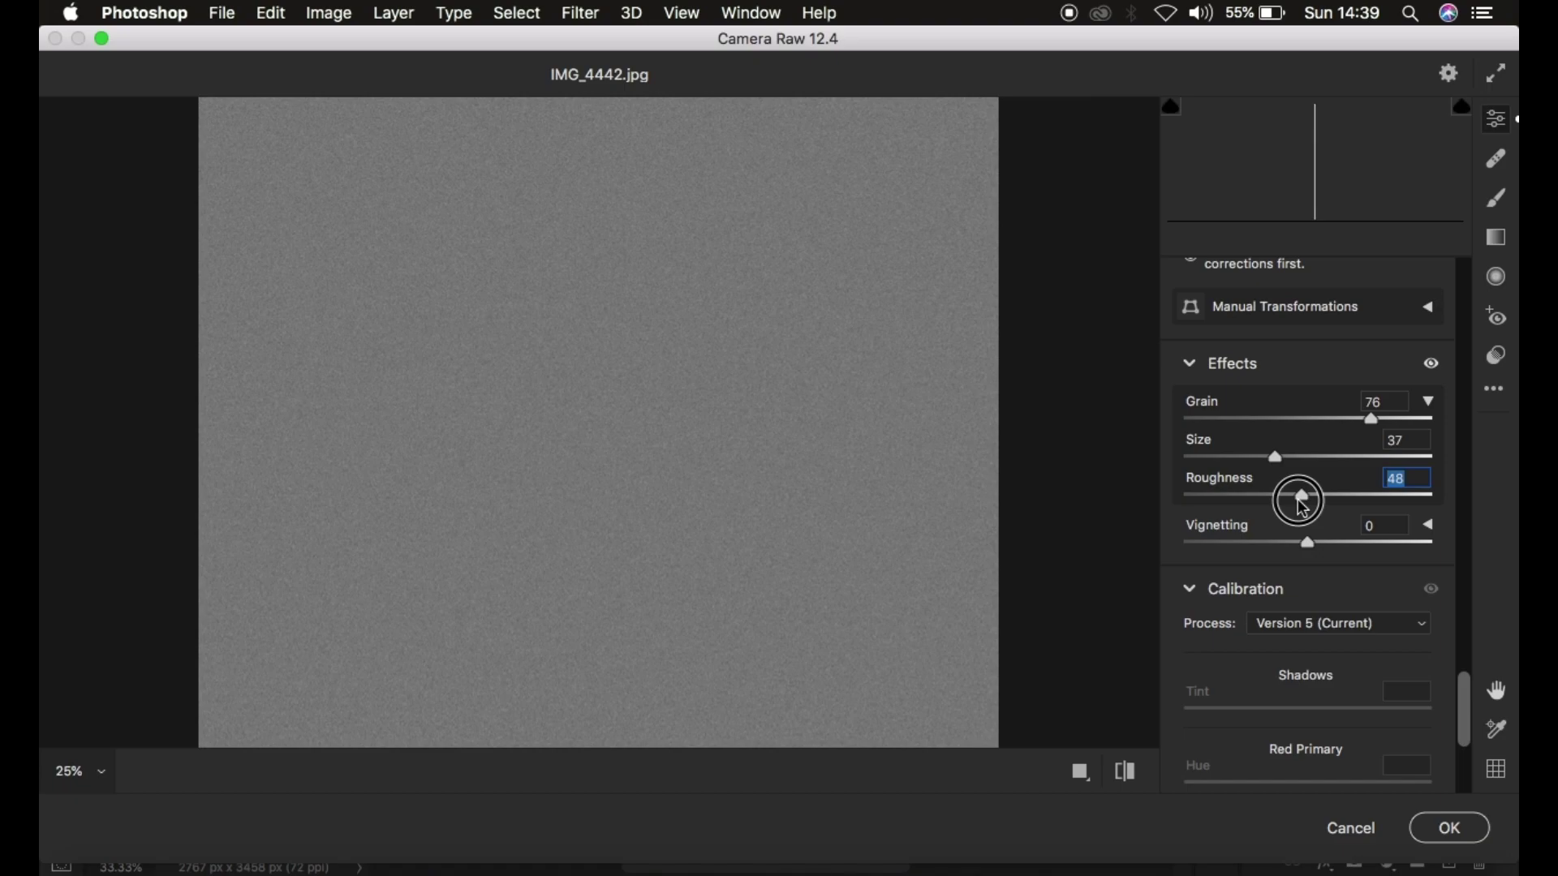
drag(1302, 506, 1297, 497)
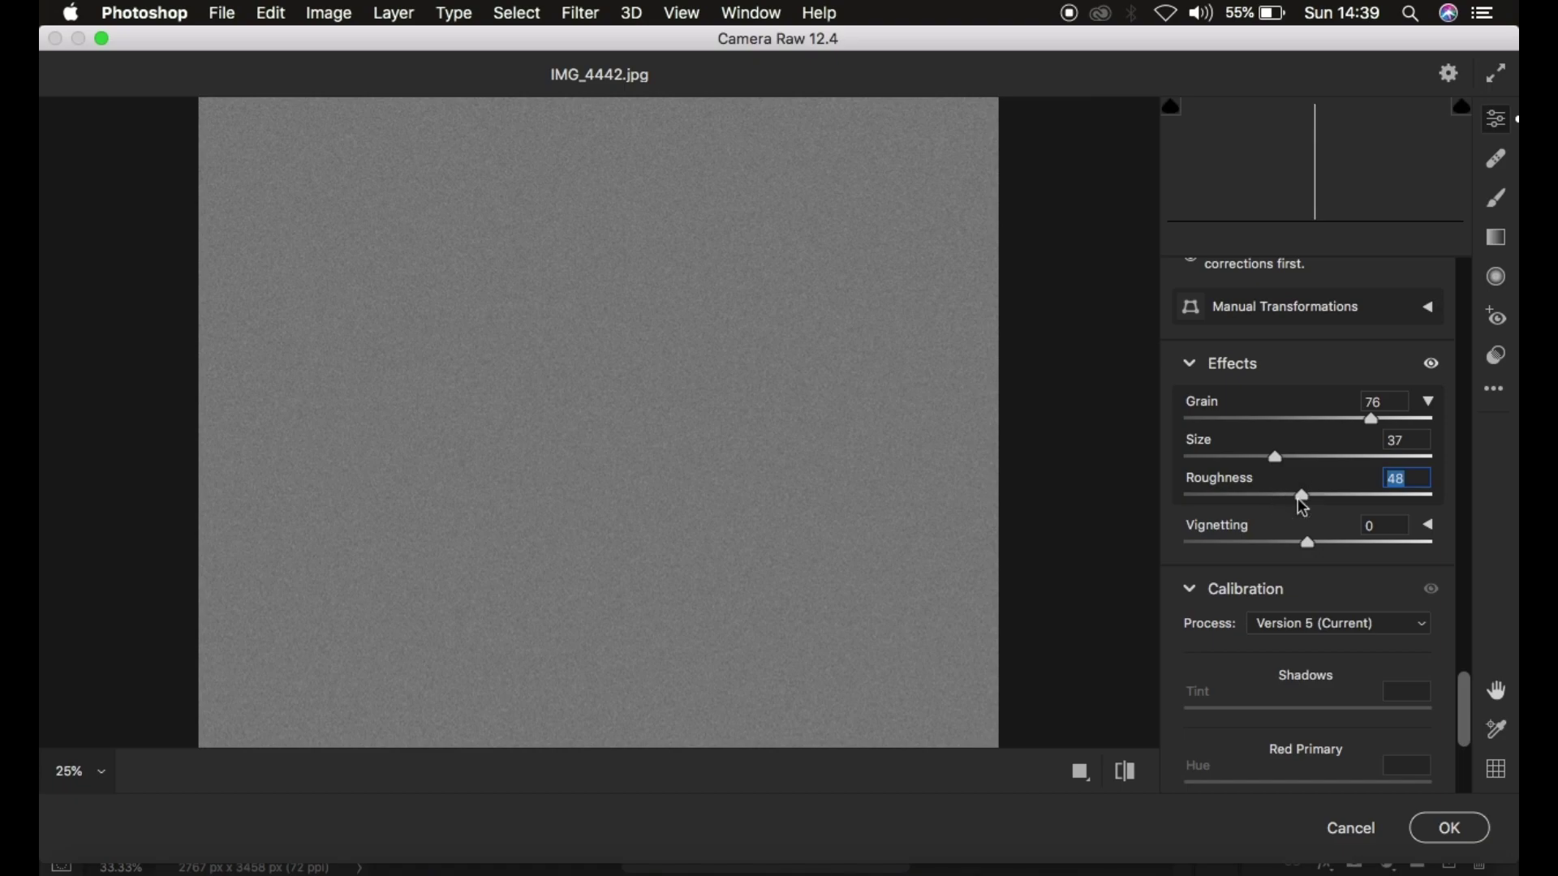
click(1451, 827)
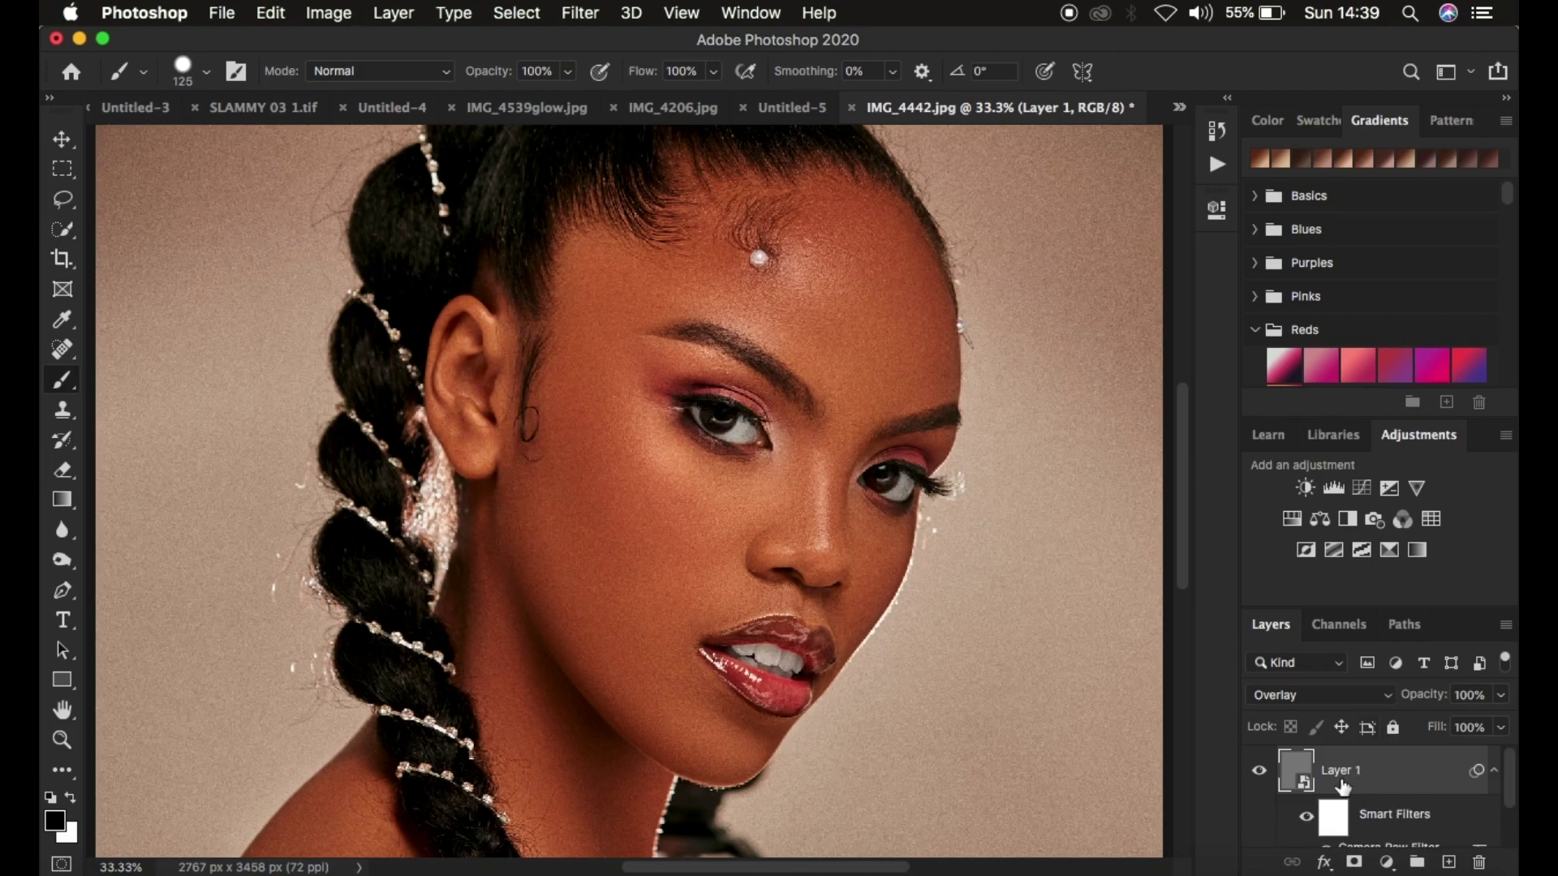
- Examine the Camera Raw smart filter entry and the grain effect across the whole portrait
scroll(1400, 798, down, 2)
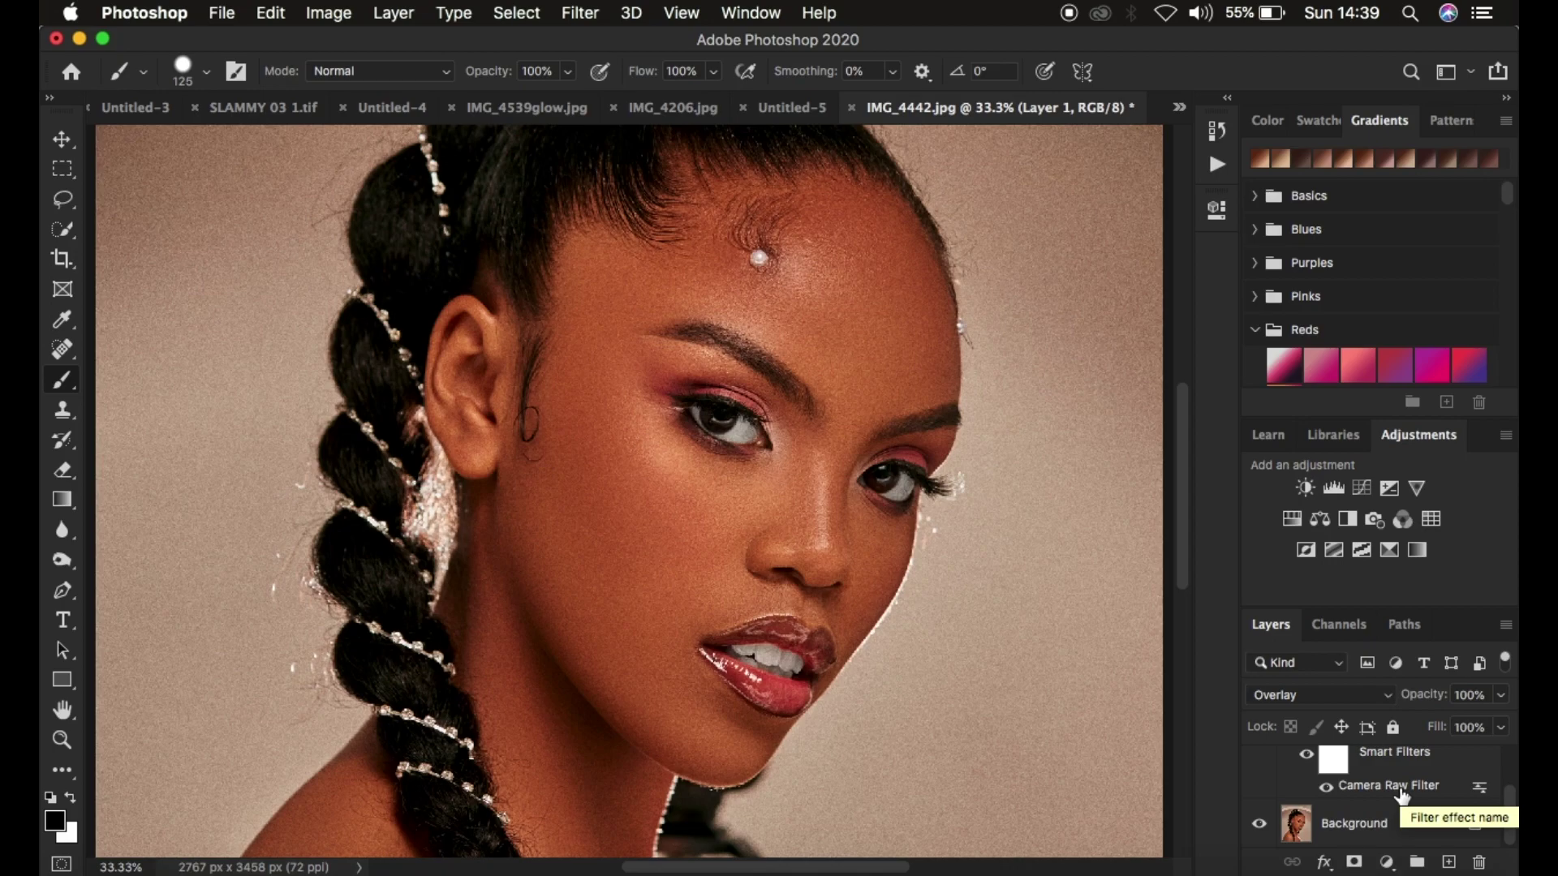
key(super+minus)
key(super+minus)
key(super+equal)
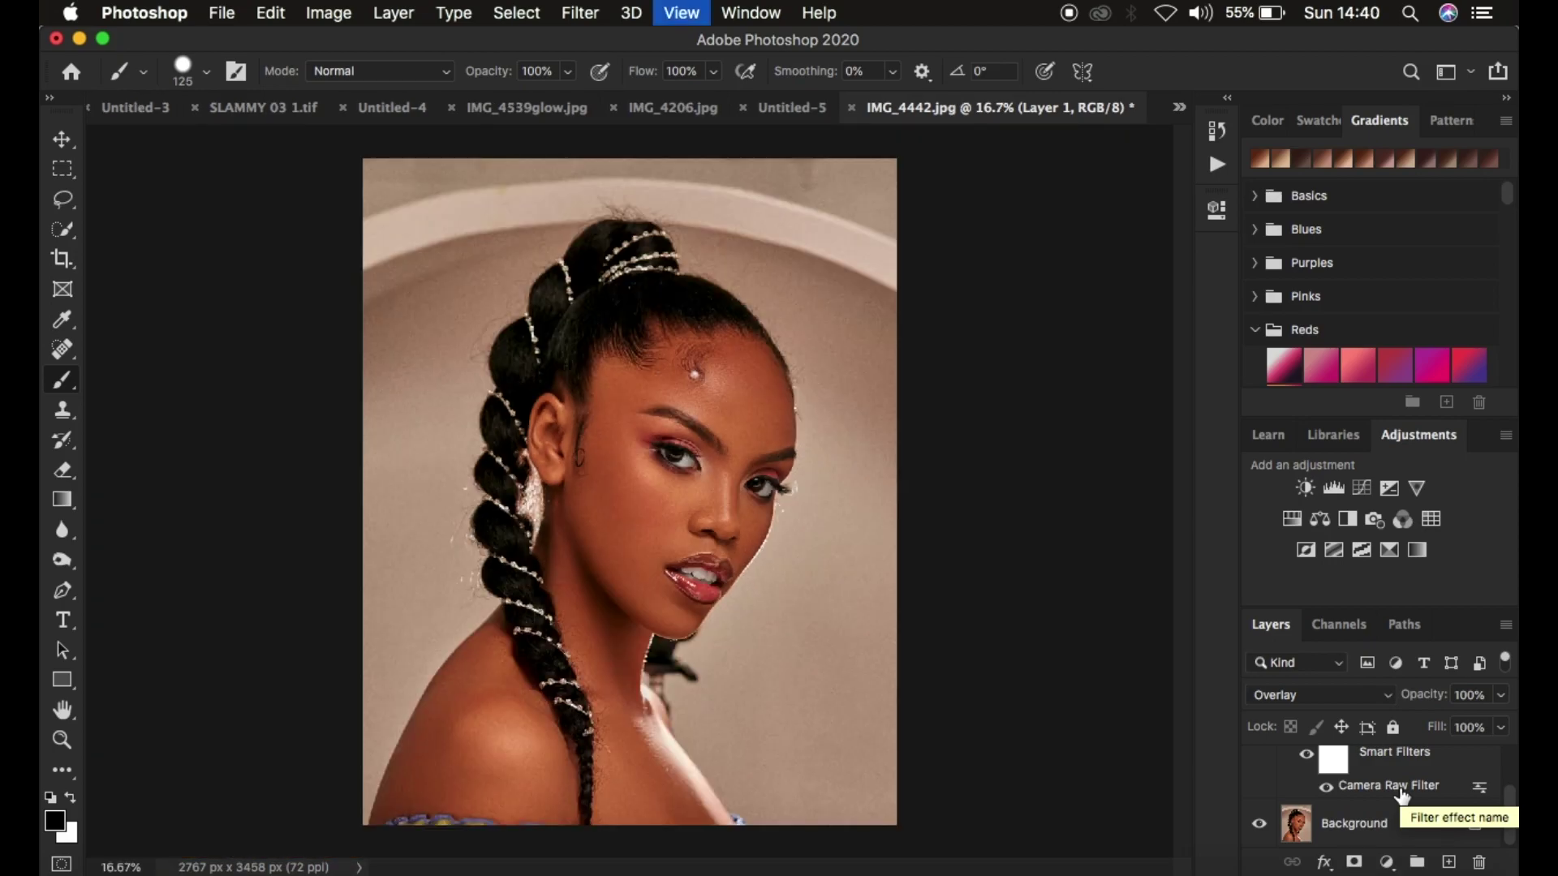
- Start the Emboss filter on Layer 1 with the angle at 135°
key(super+equal)
key(super+equal)
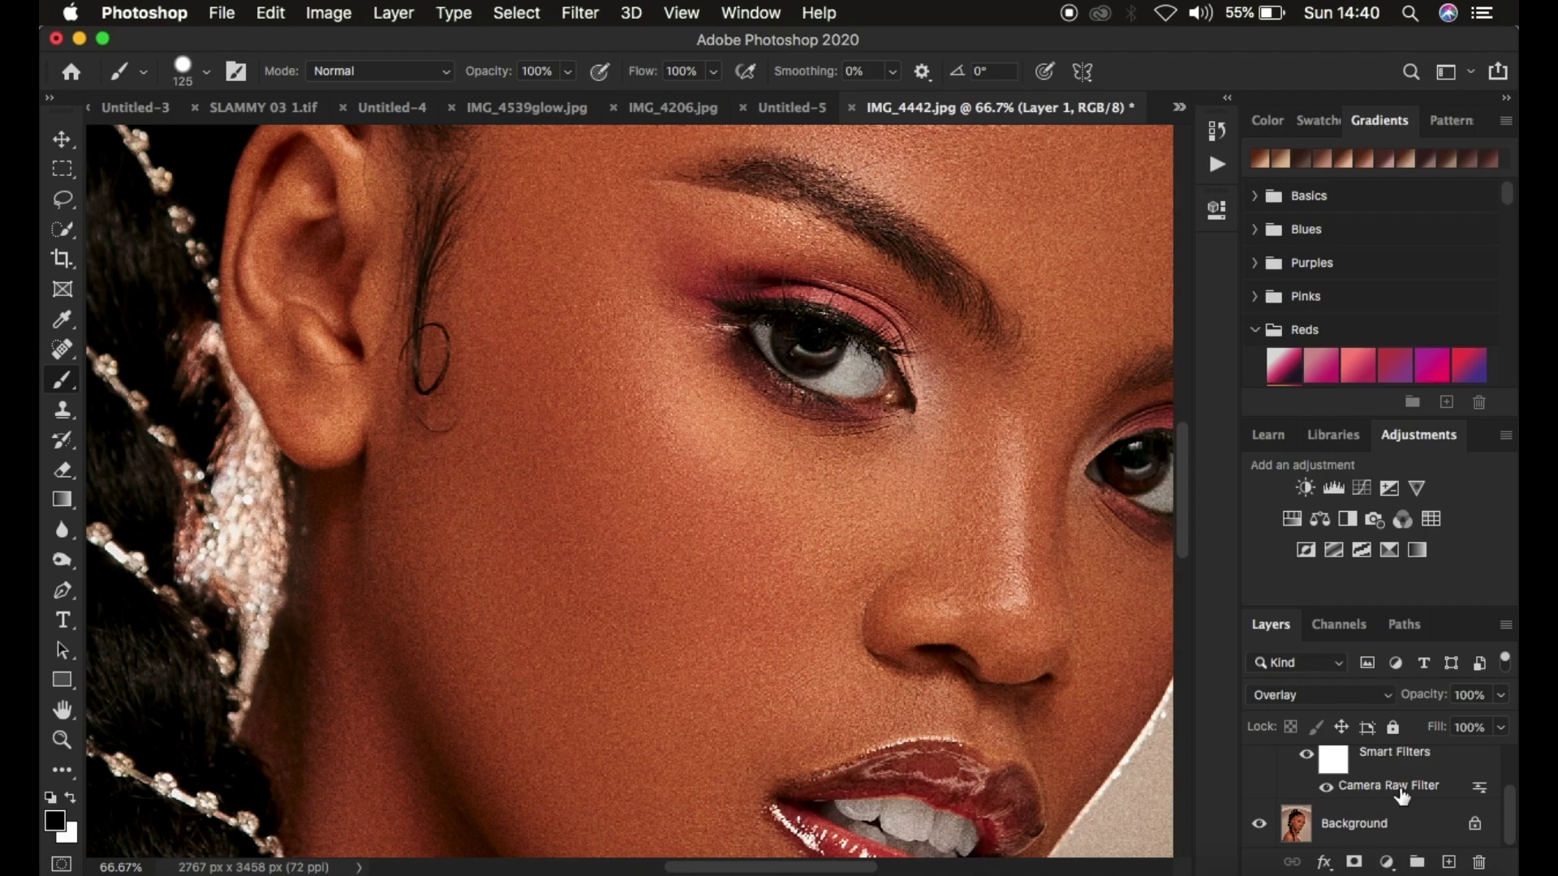
key(super+minus)
key(super+minus)
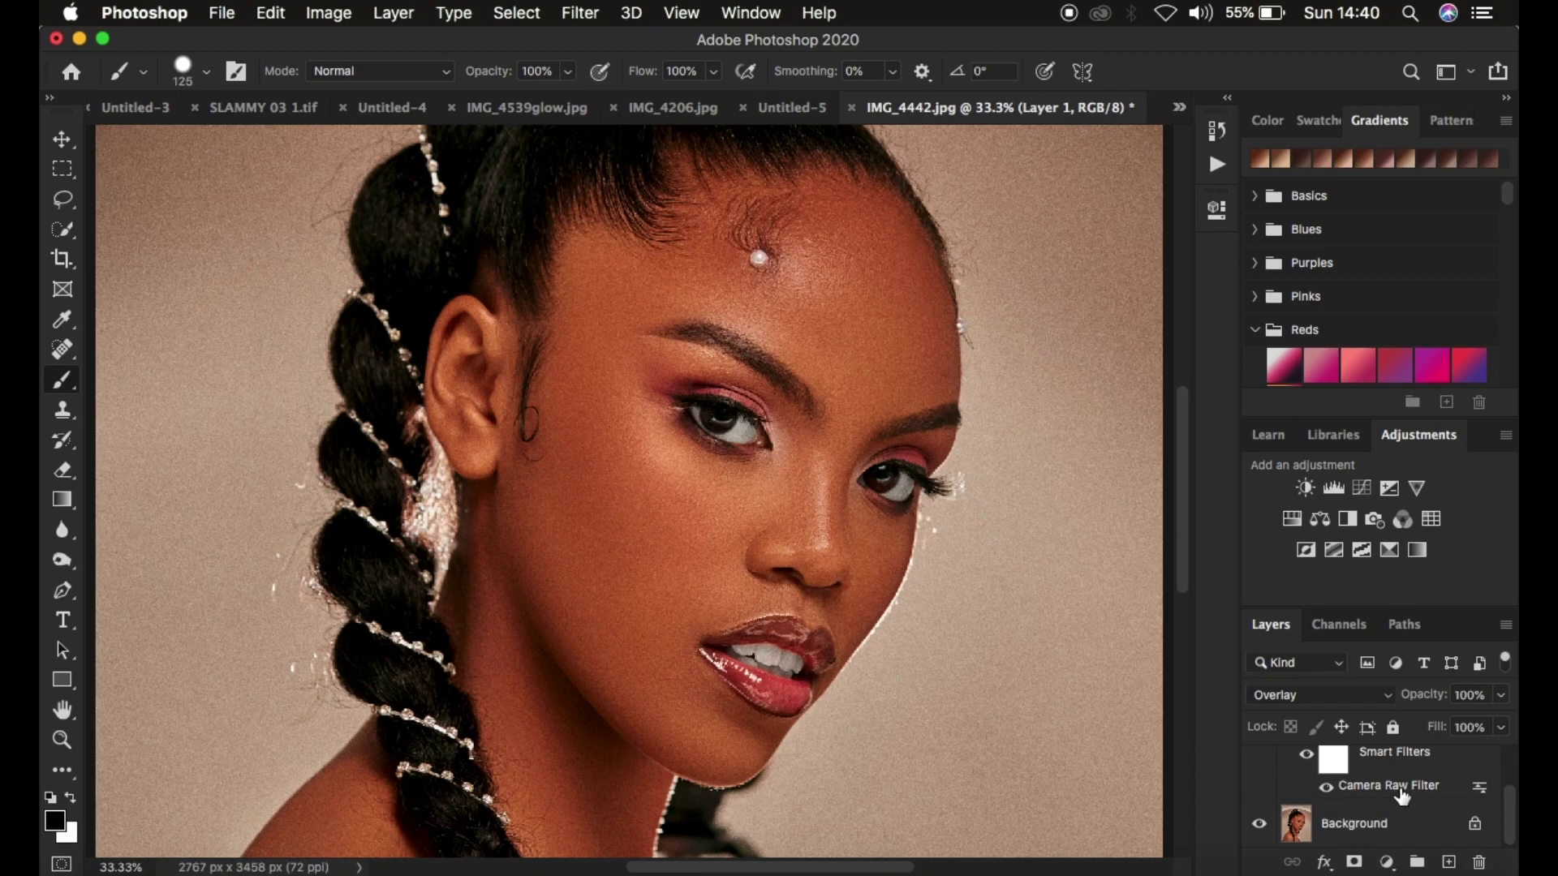
scroll(1402, 798, up, 2)
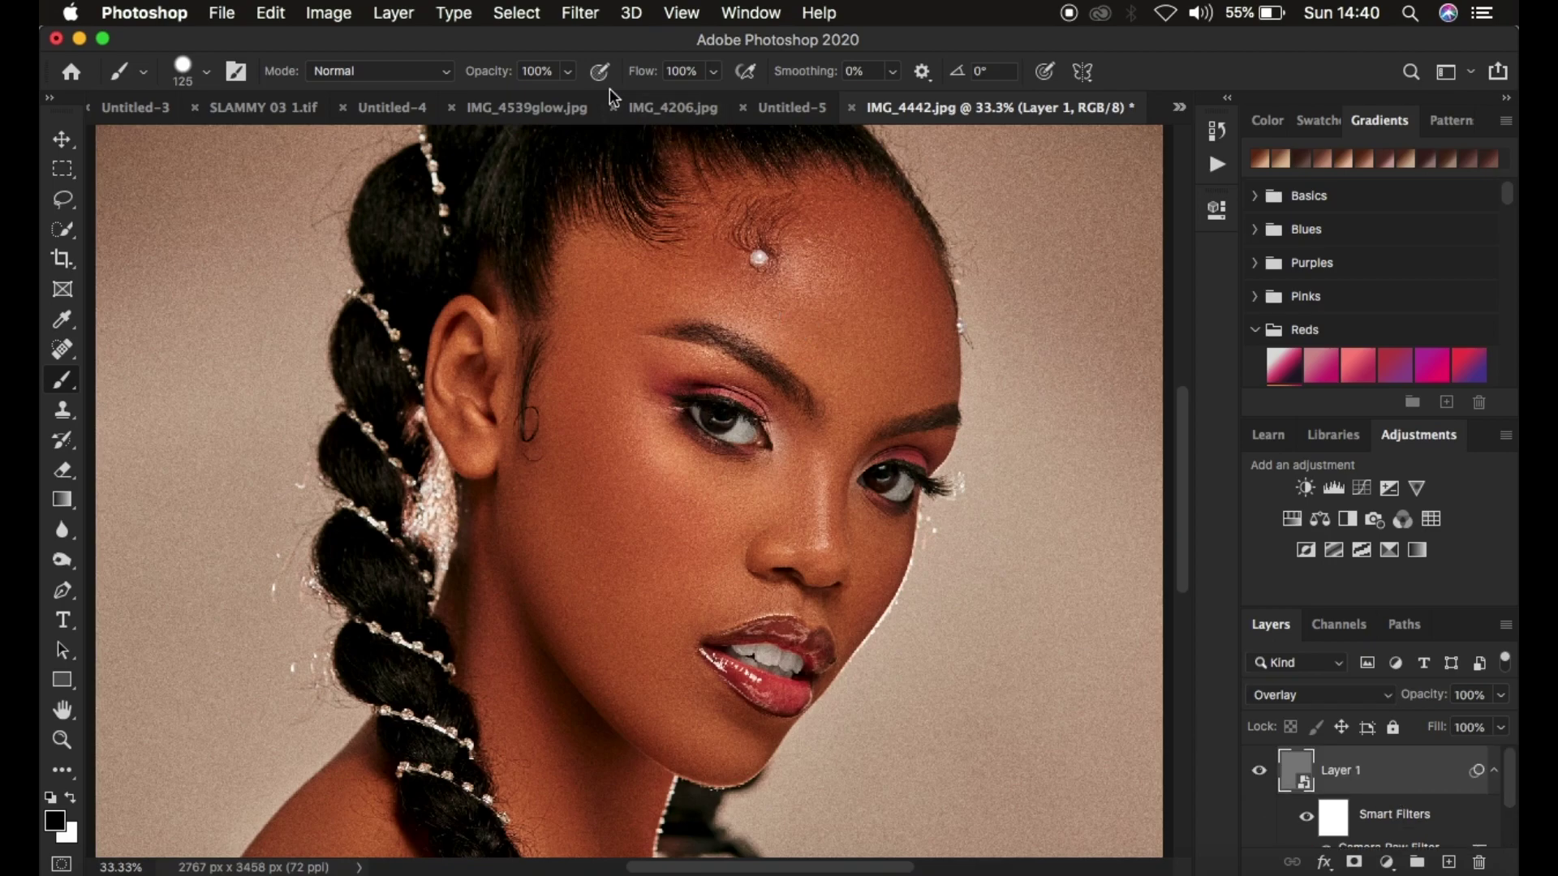
click(576, 11)
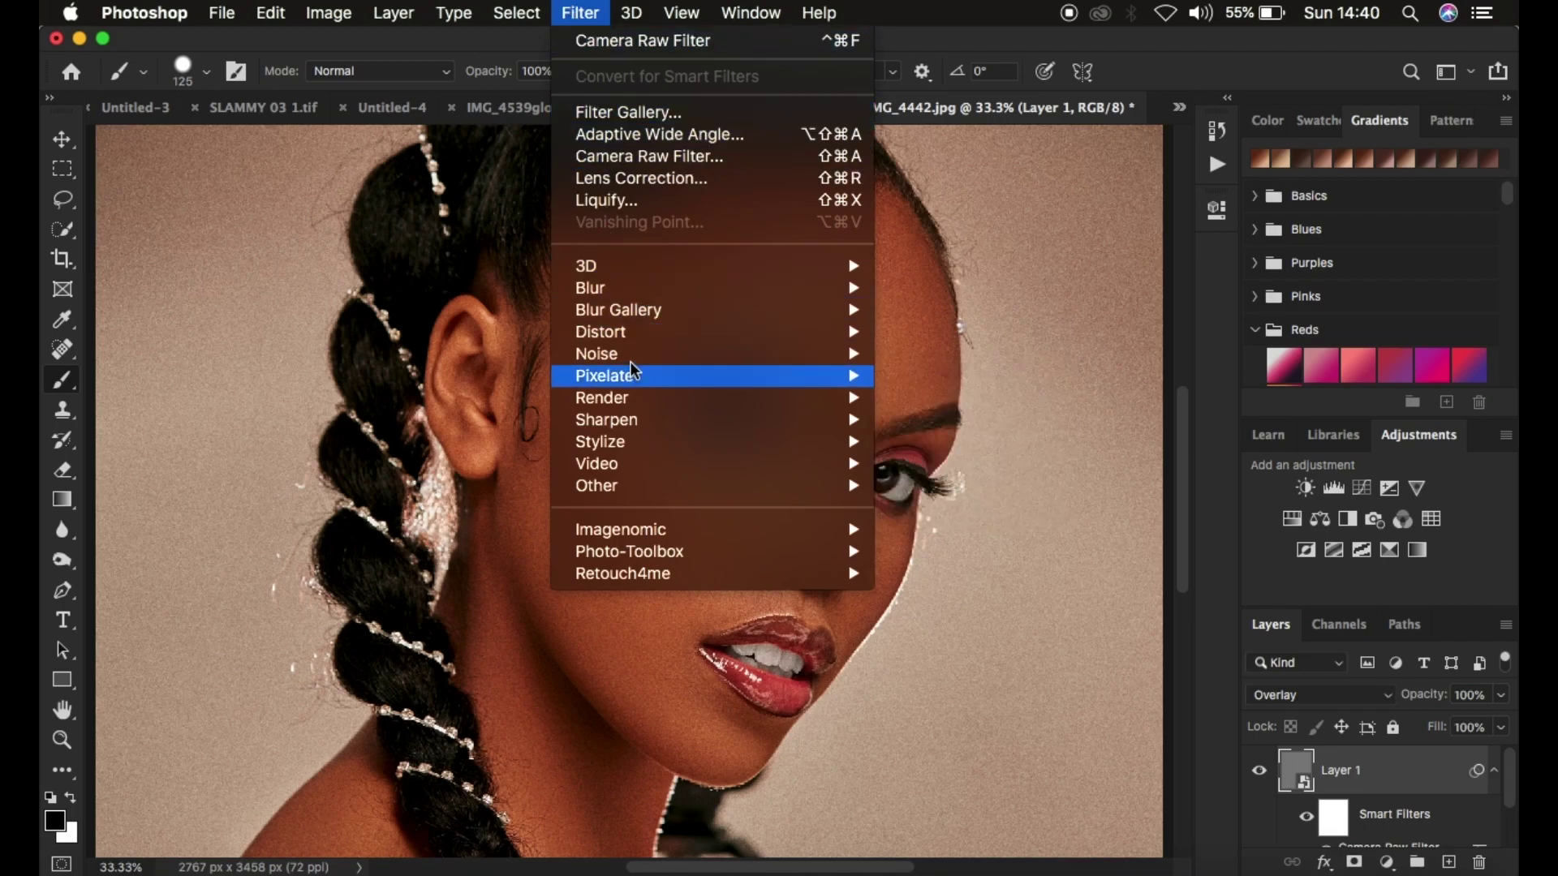
mouse_move(632, 359)
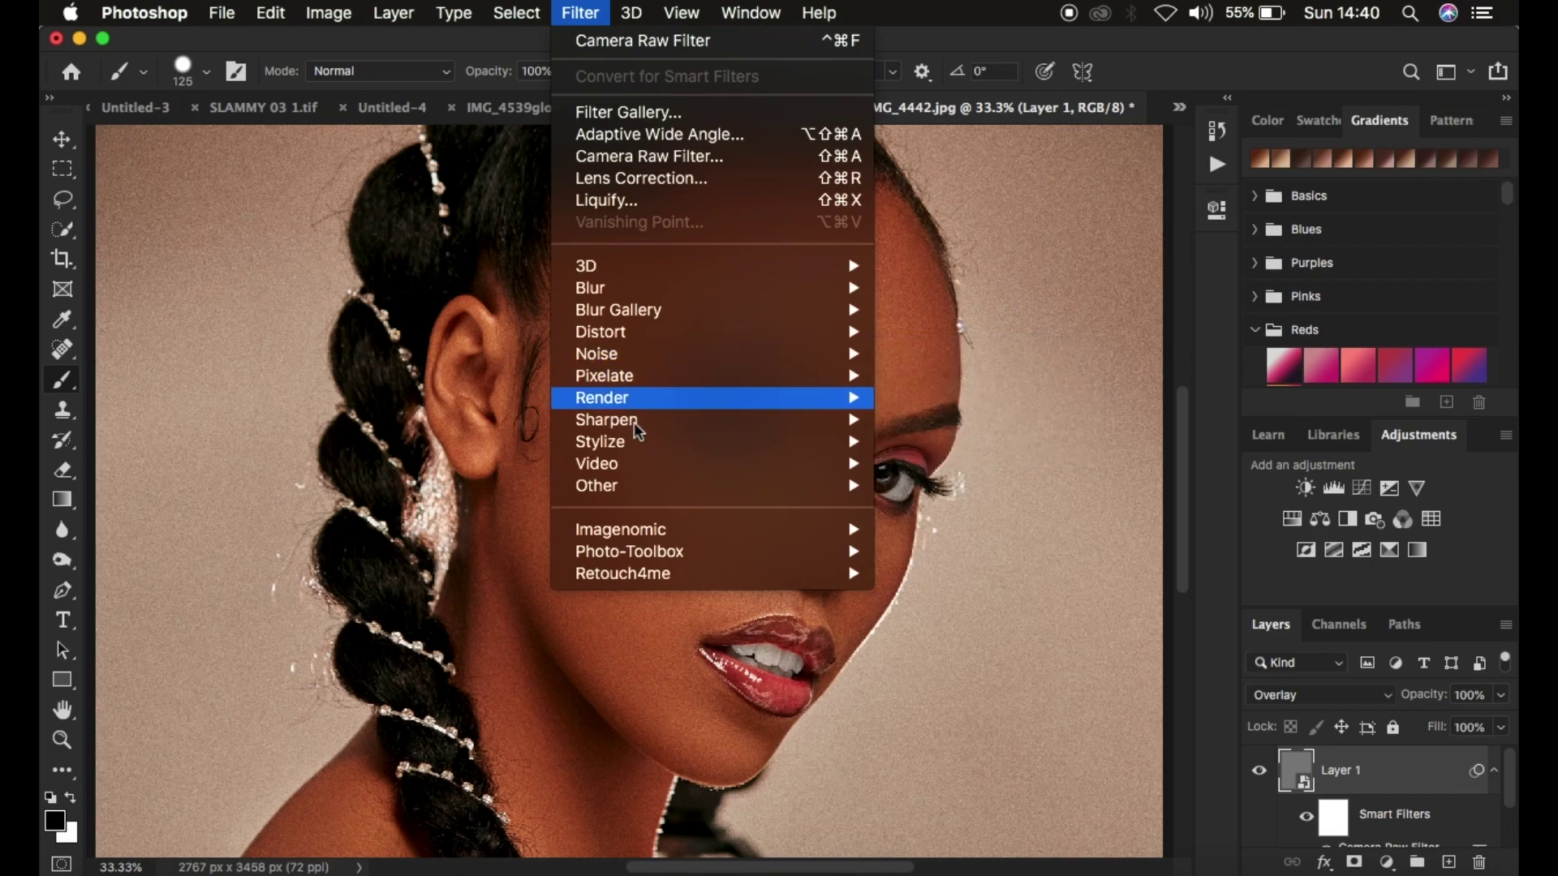
mouse_move(651, 456)
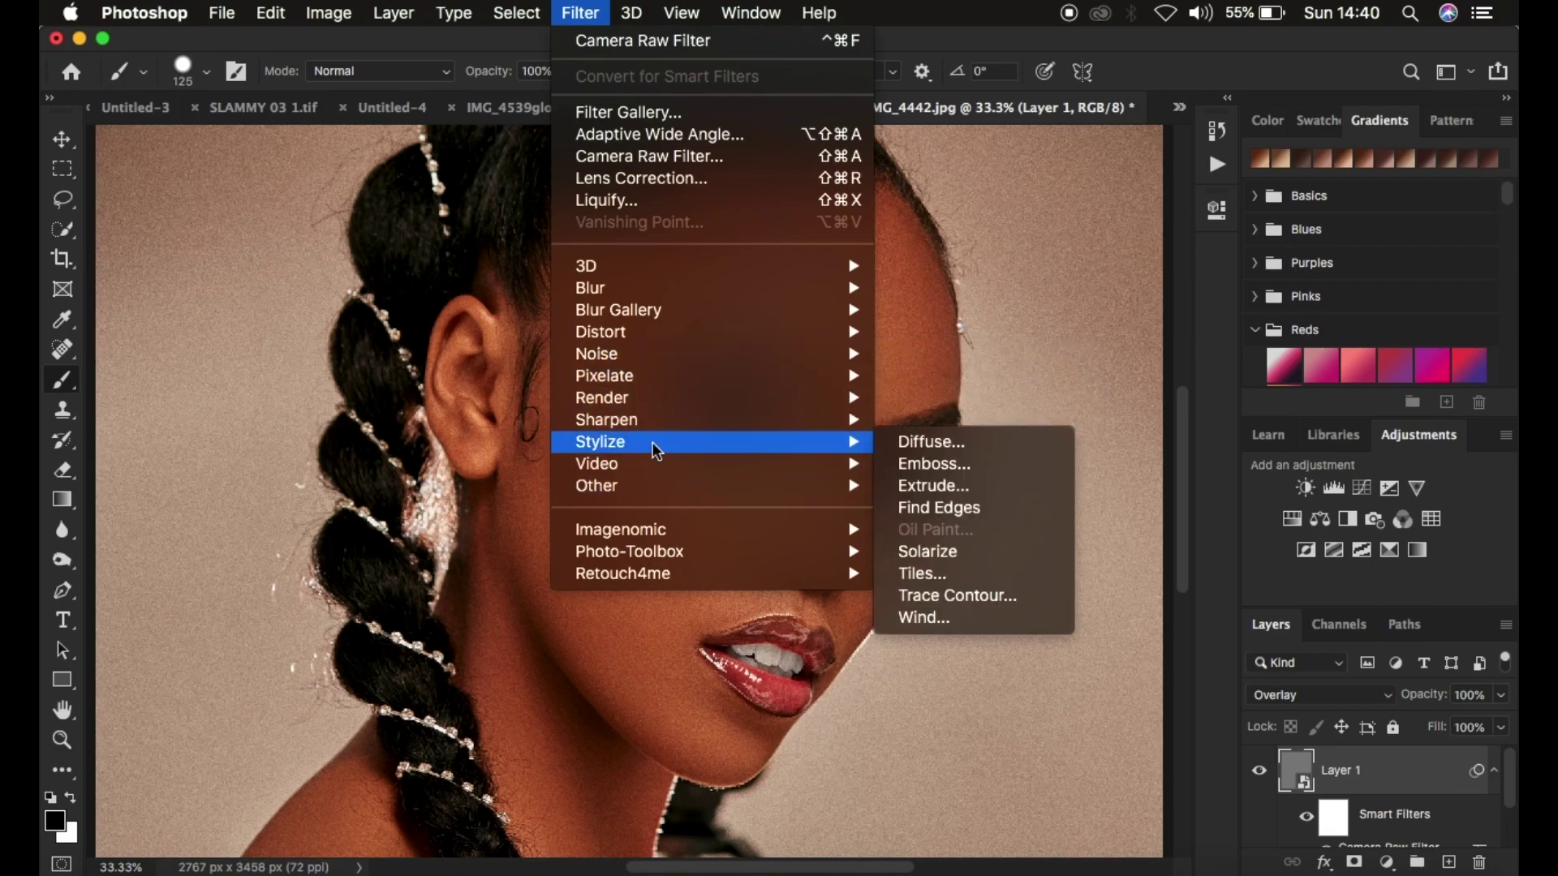
click(942, 469)
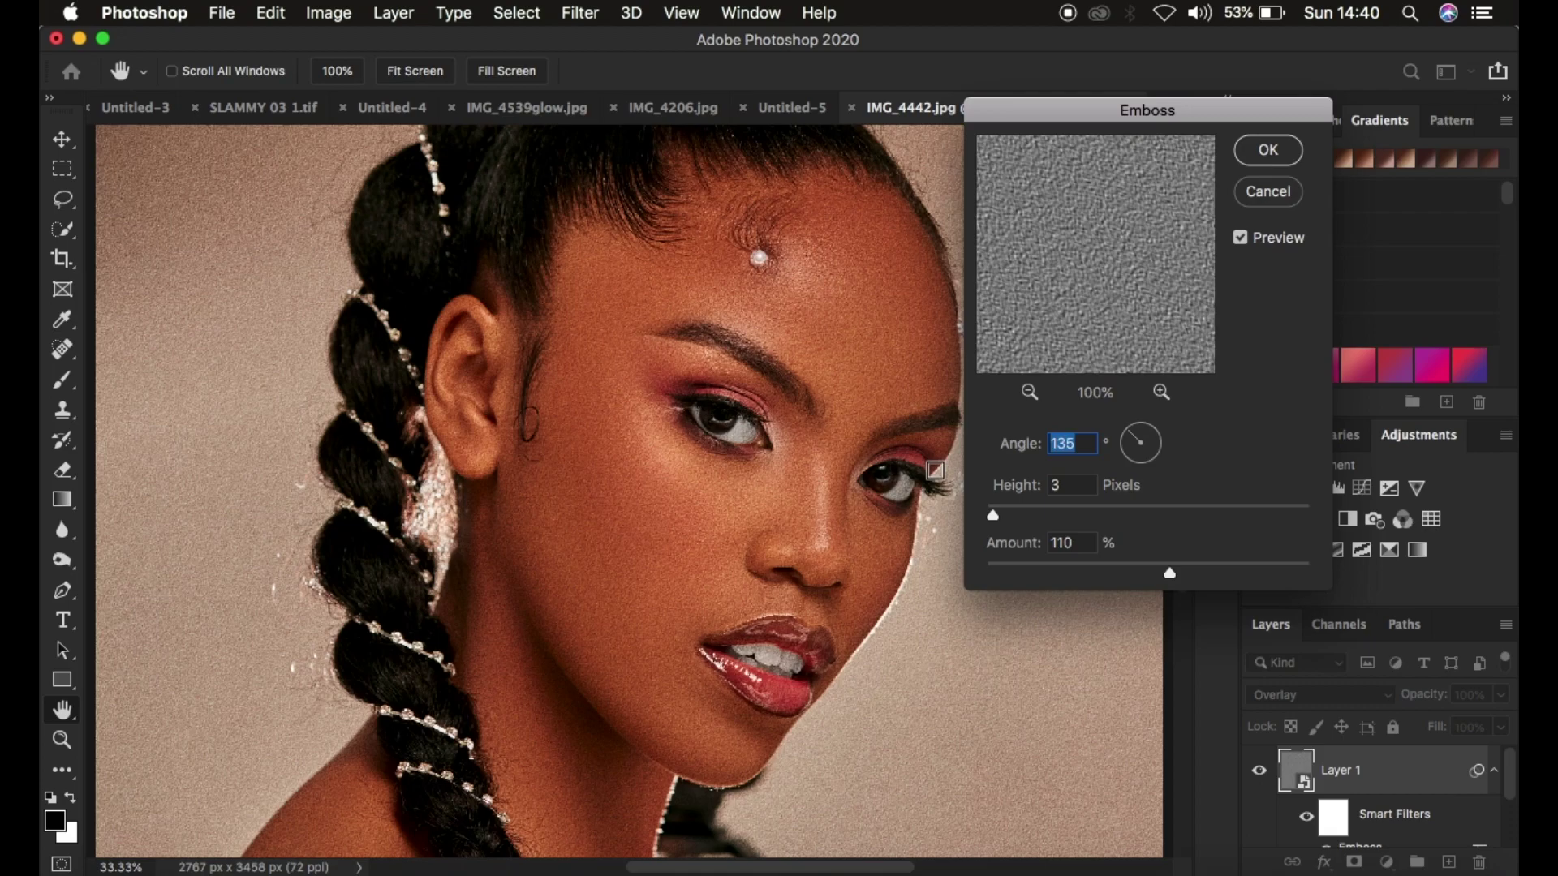
mouse_move(1132, 127)
mouse_down()
mouse_move(1132, 158)
mouse_move(1131, 140)
mouse_up()
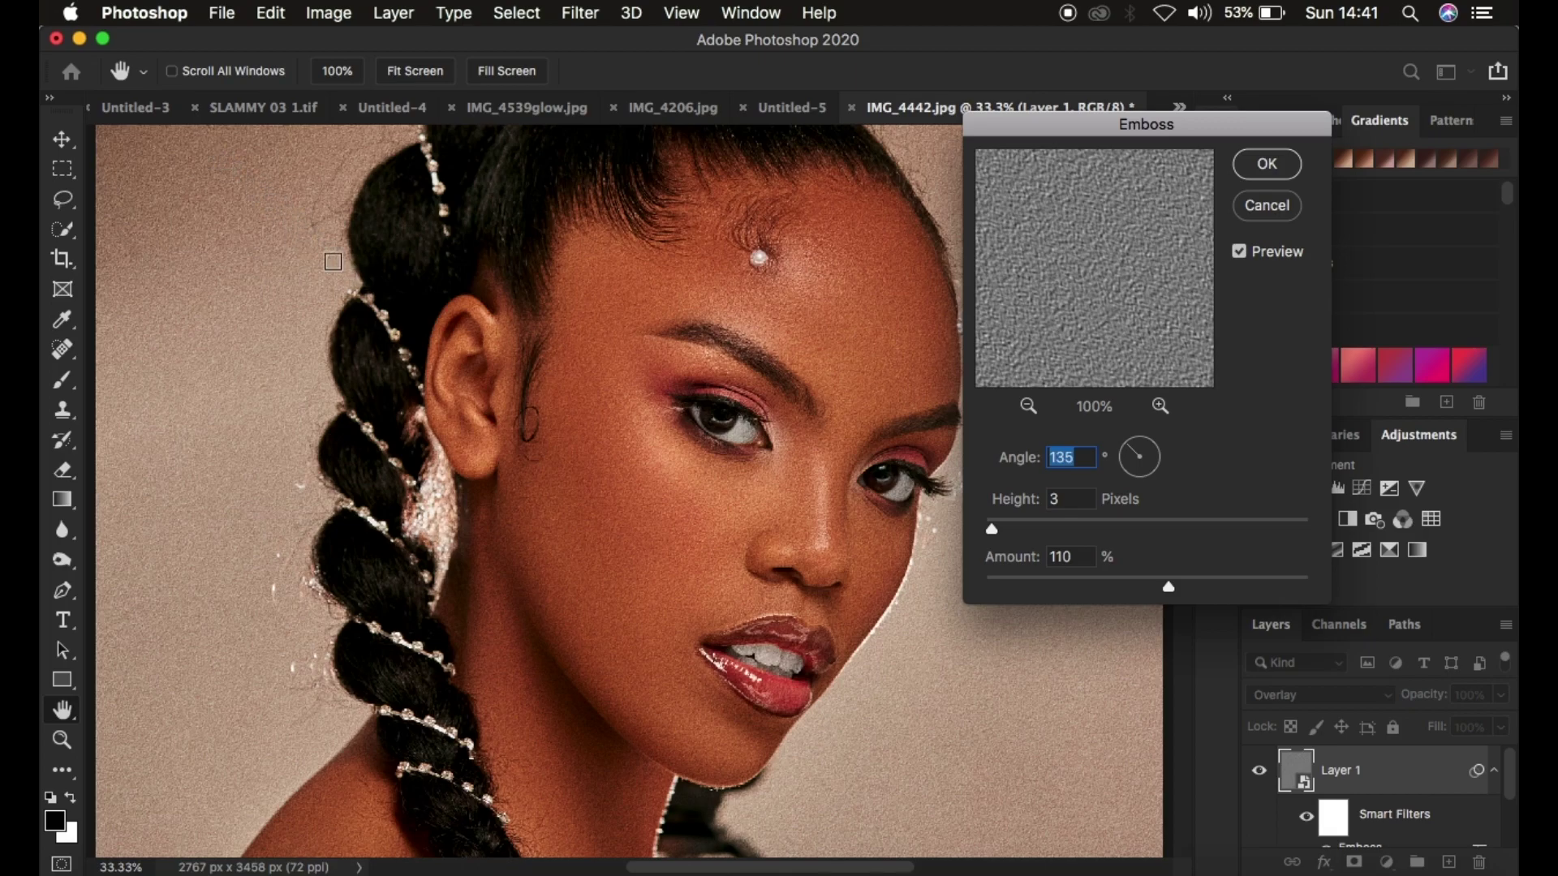
click(1130, 448)
drag(1133, 454, 1134, 455)
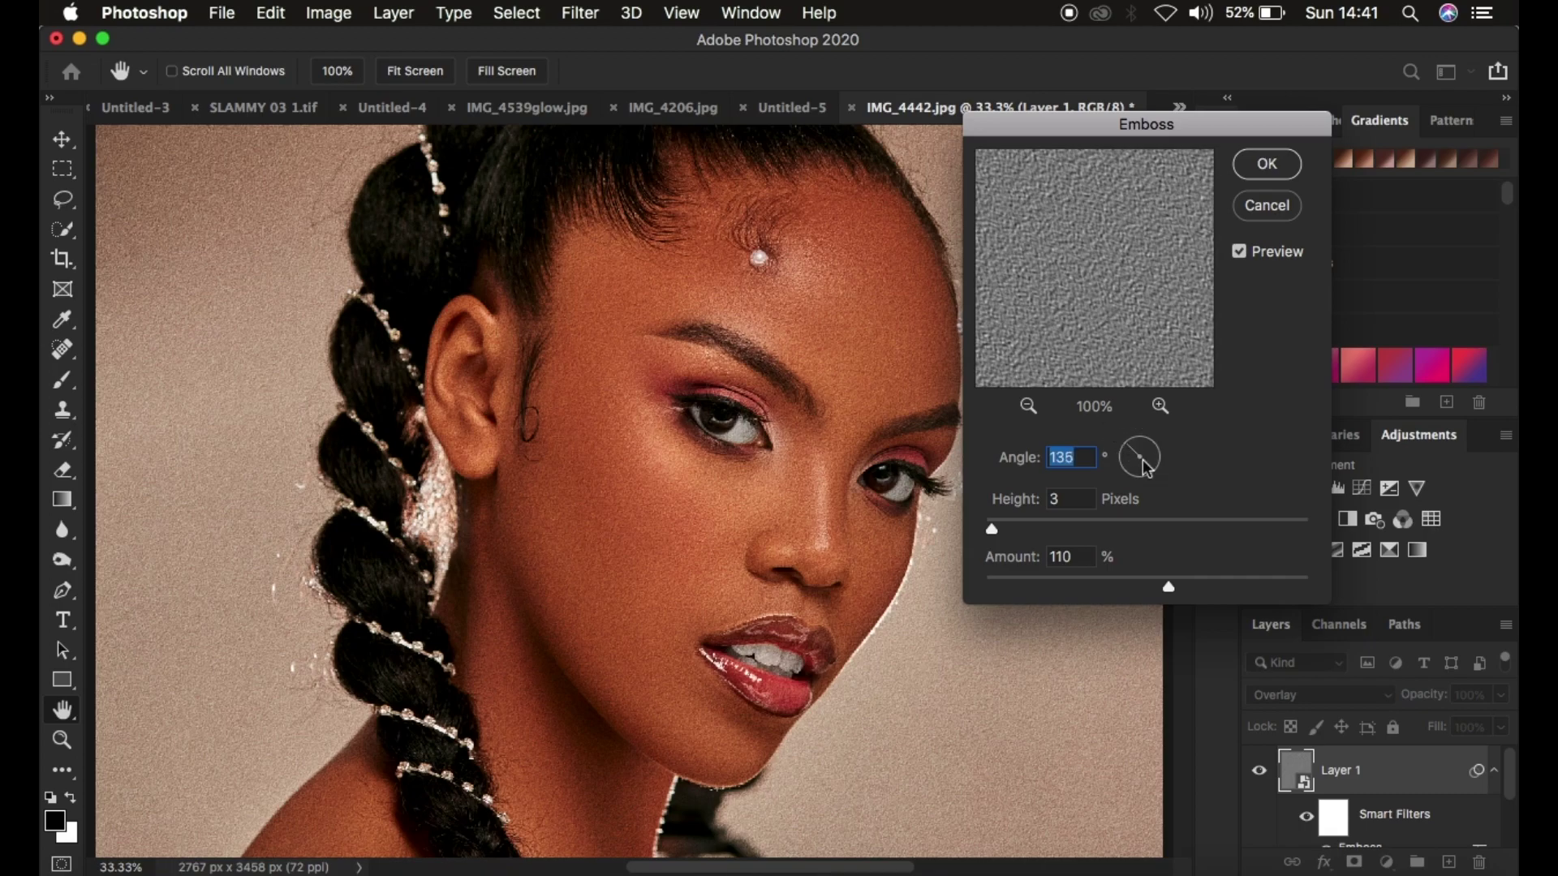
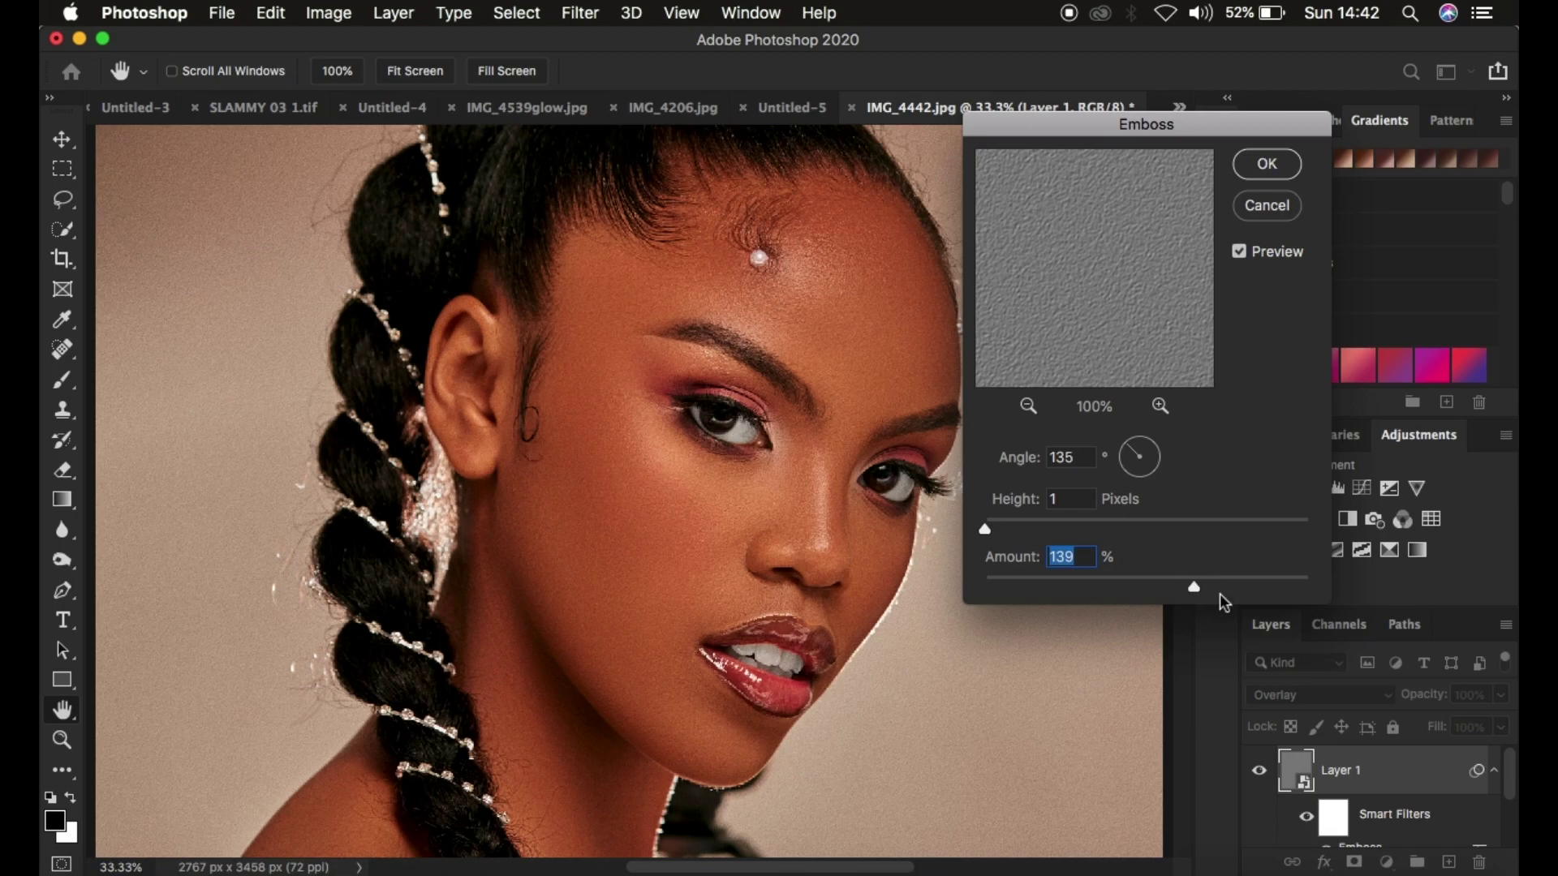
- Try Emboss heights of 23 and 38 pixels while checking the skin texture up close
drag(985, 531, 1057, 529)
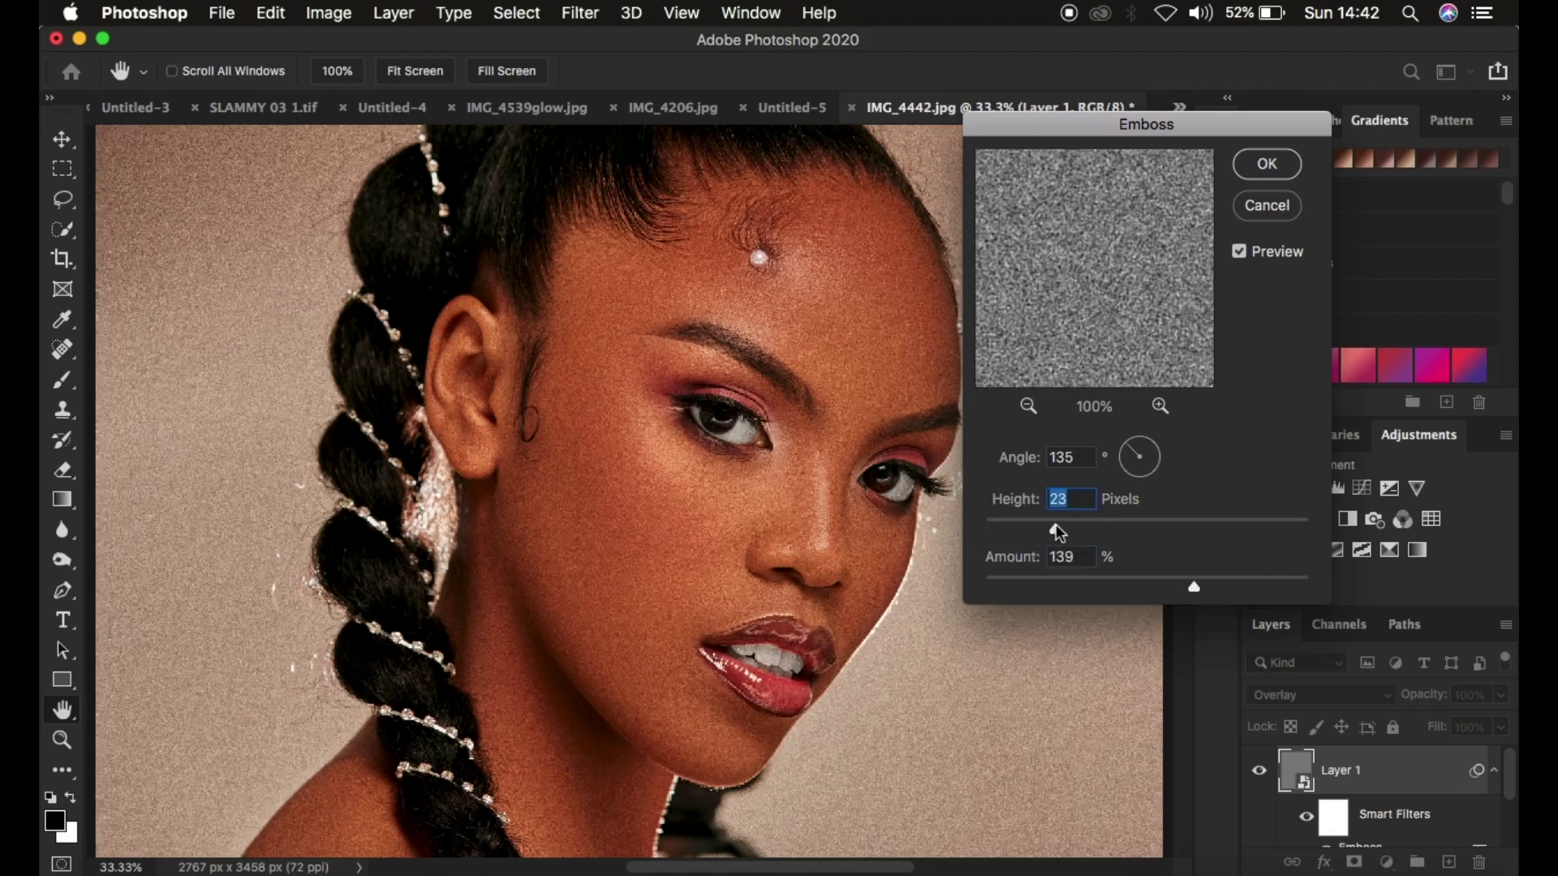
key(alt)
key(super+minus)
key(super+plus)
key(super+plus)
key(super+plus)
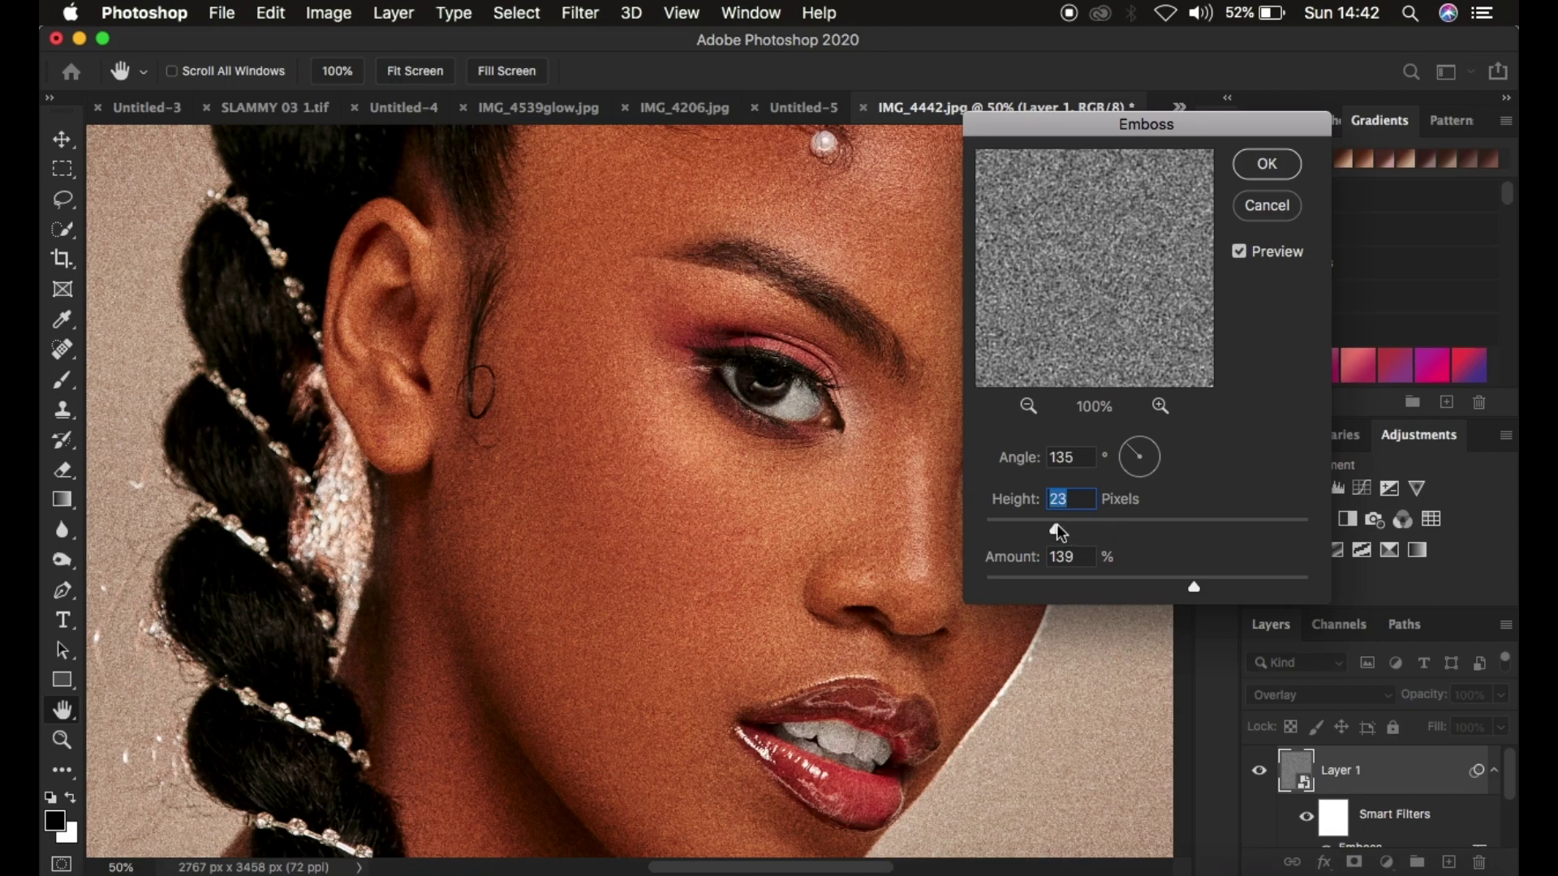
drag(1057, 529, 1106, 529)
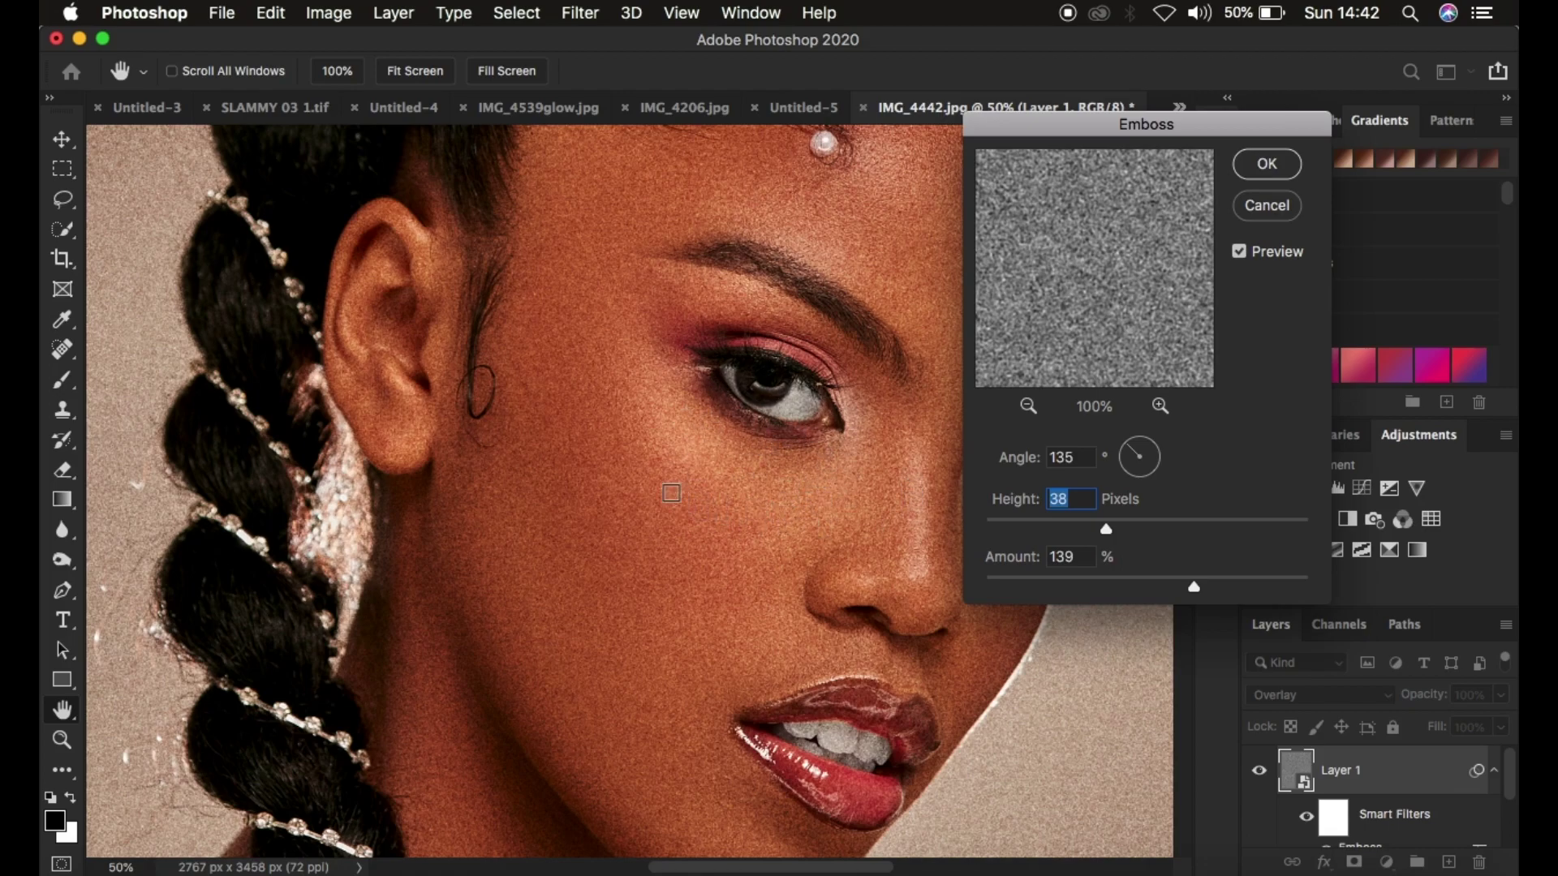
- Try an Emboss height of 5 pixels and compare the texture on the whole portrait and up close
drag(1106, 532, 1000, 528)
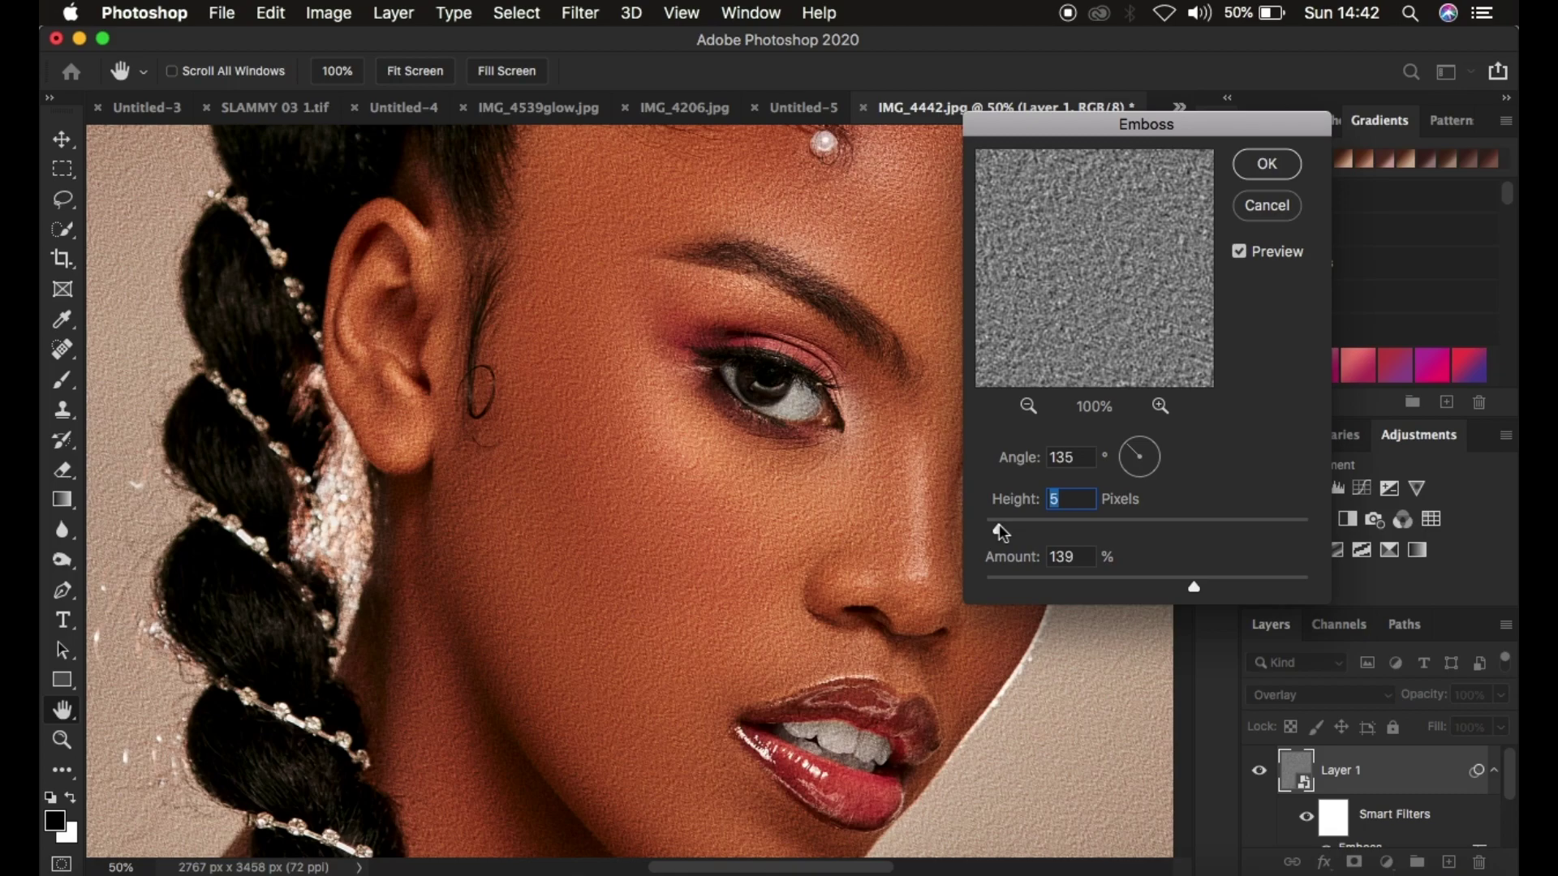
key(super+minus)
key(super+minus)
key(super+minus)
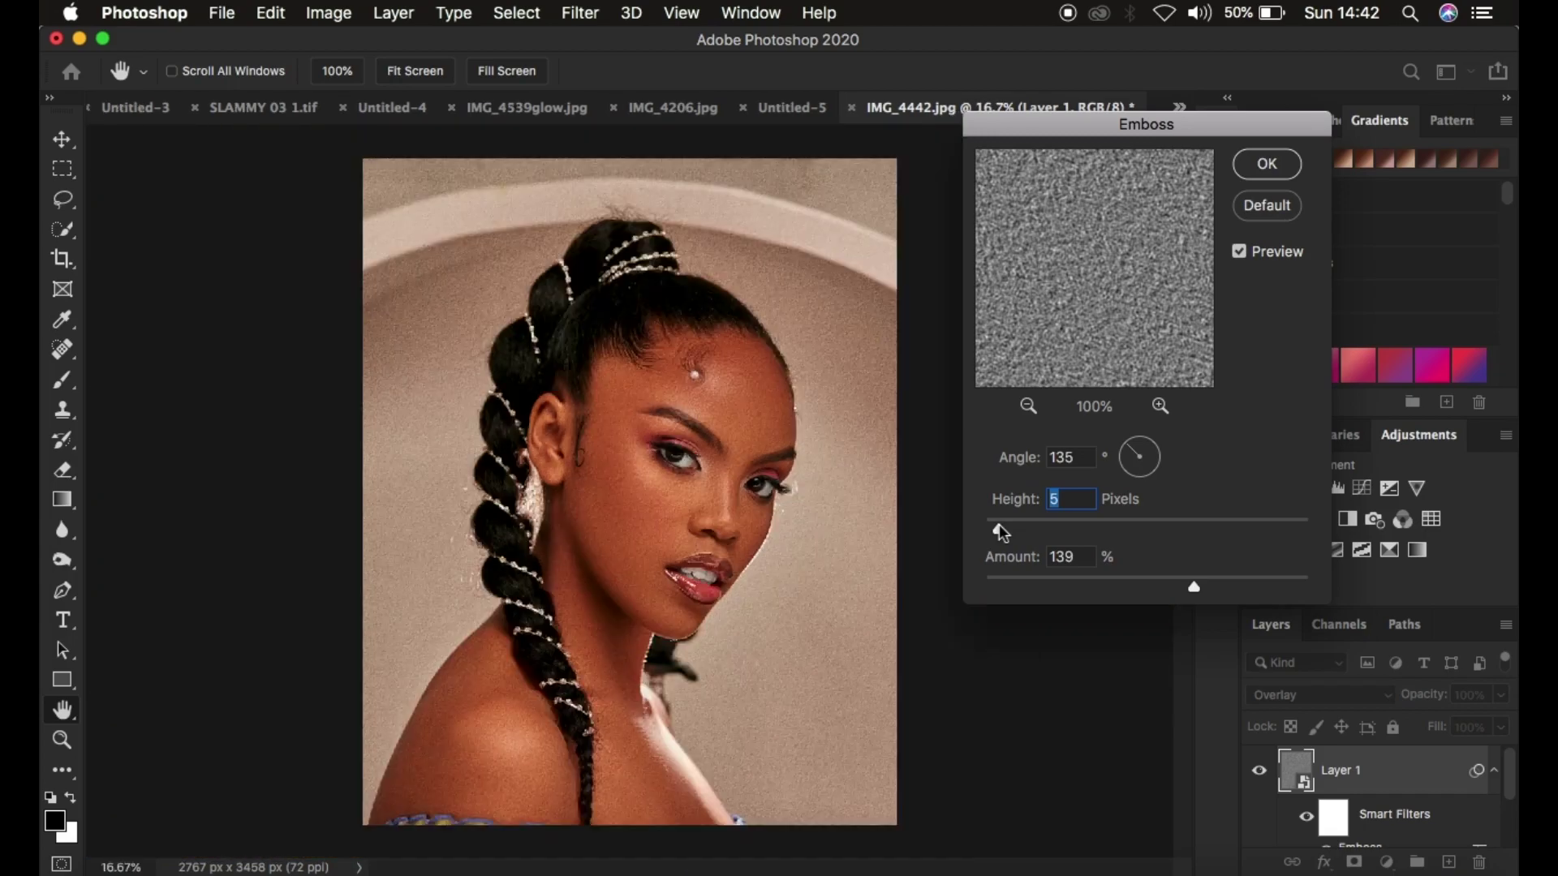
key(super+plus)
key(super+plus)
key(super+plus)
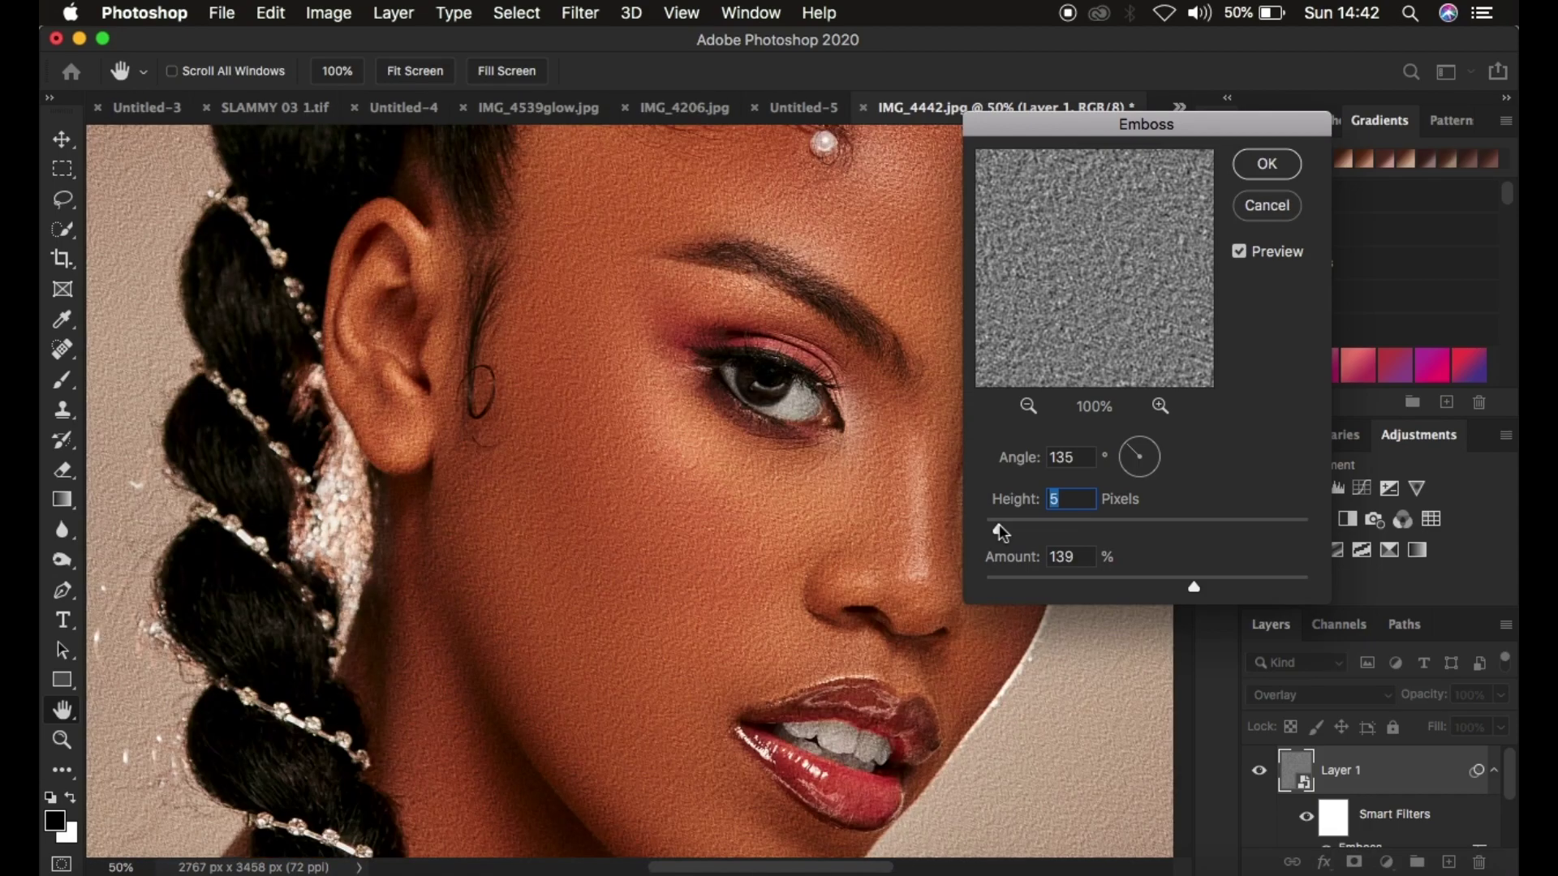
- Set the Emboss height to 3 pixels and the amount to 119%, and apply the filter
drag(1000, 526, 991, 526)
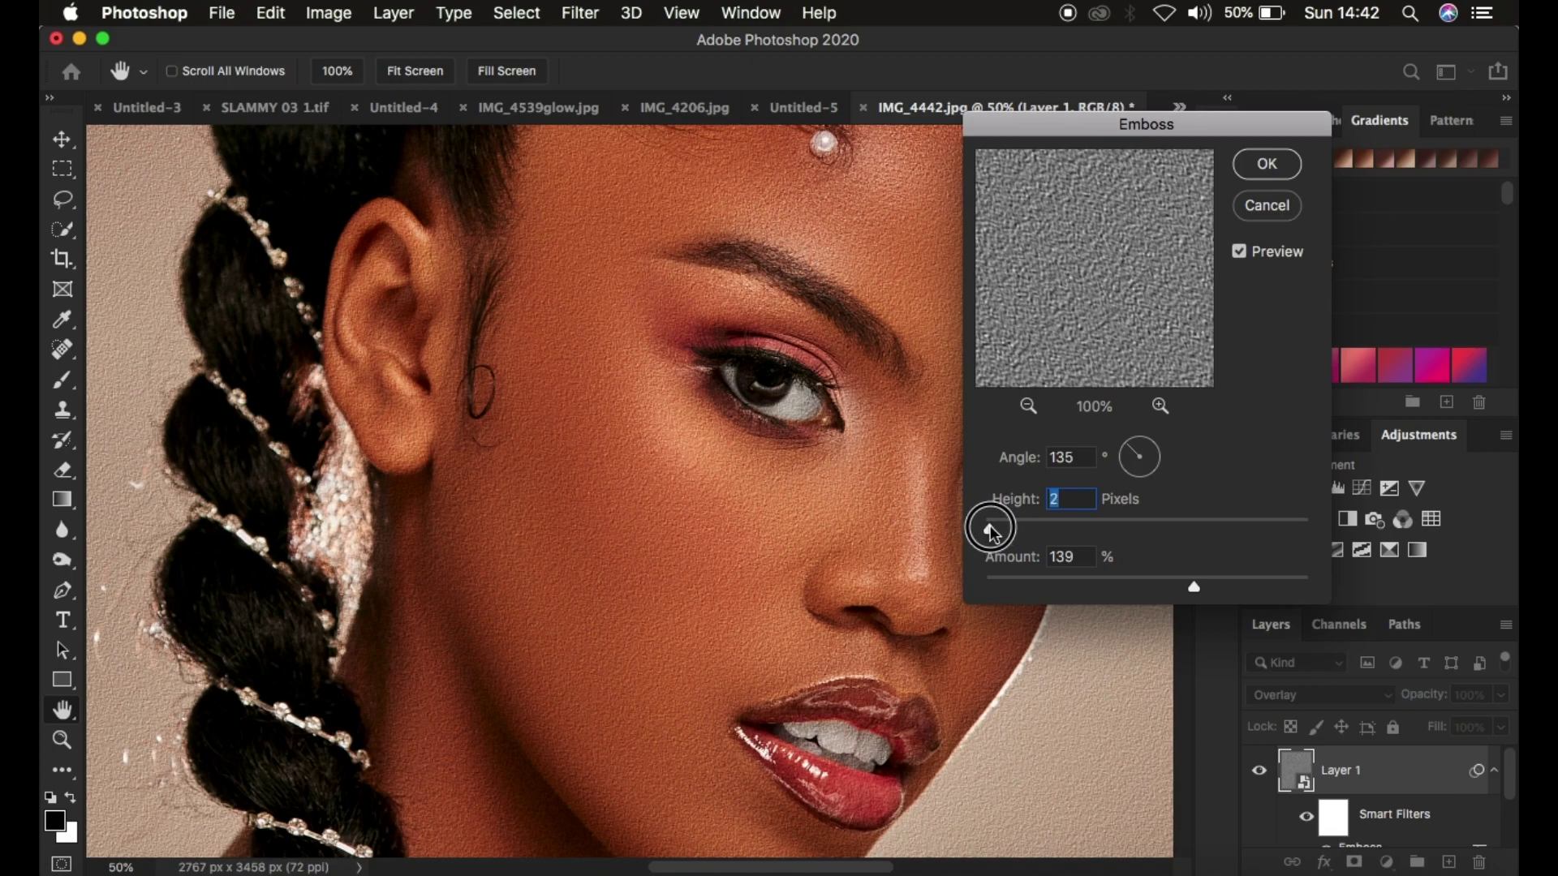
alt+click(791, 512)
alt+click(791, 512)
click(792, 511)
click(791, 511)
click(791, 511)
click(791, 512)
alt+click(791, 511)
alt+click(791, 511)
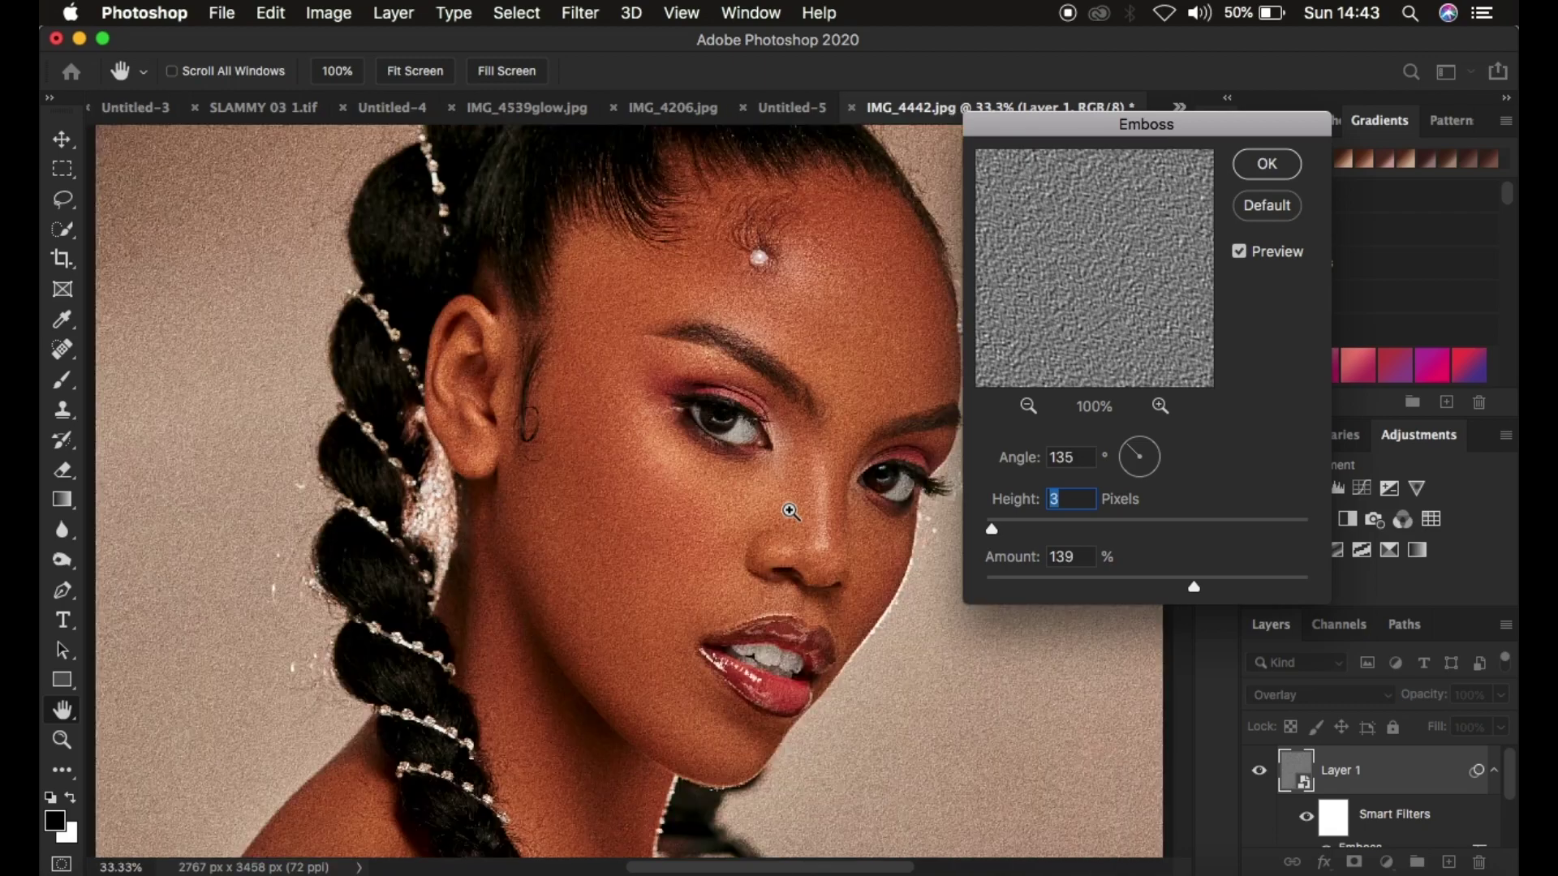
click(791, 512)
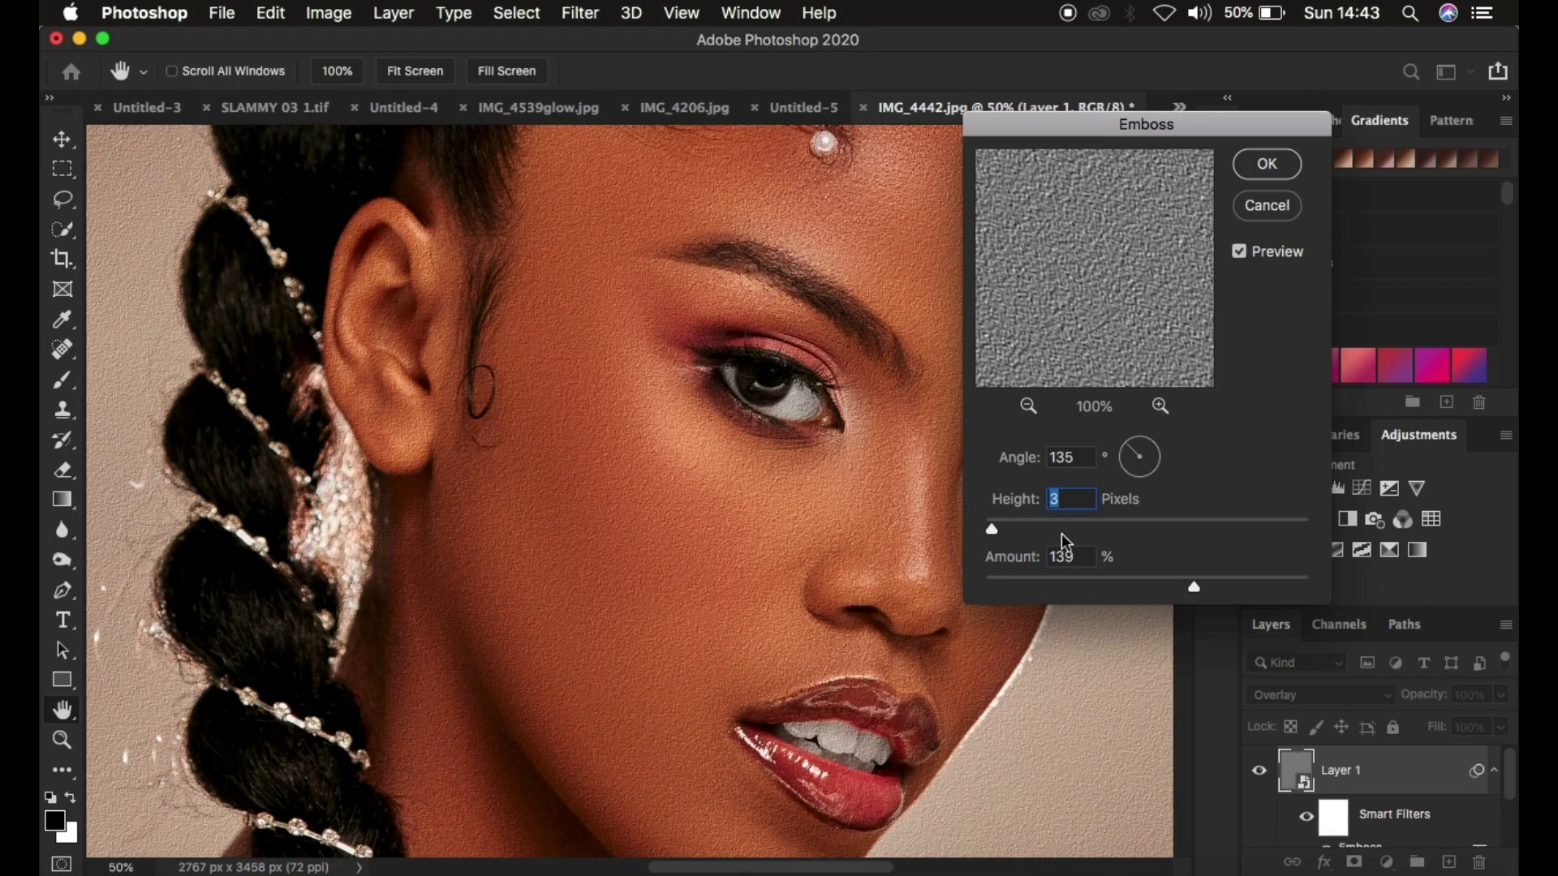
drag(1195, 587, 1179, 596)
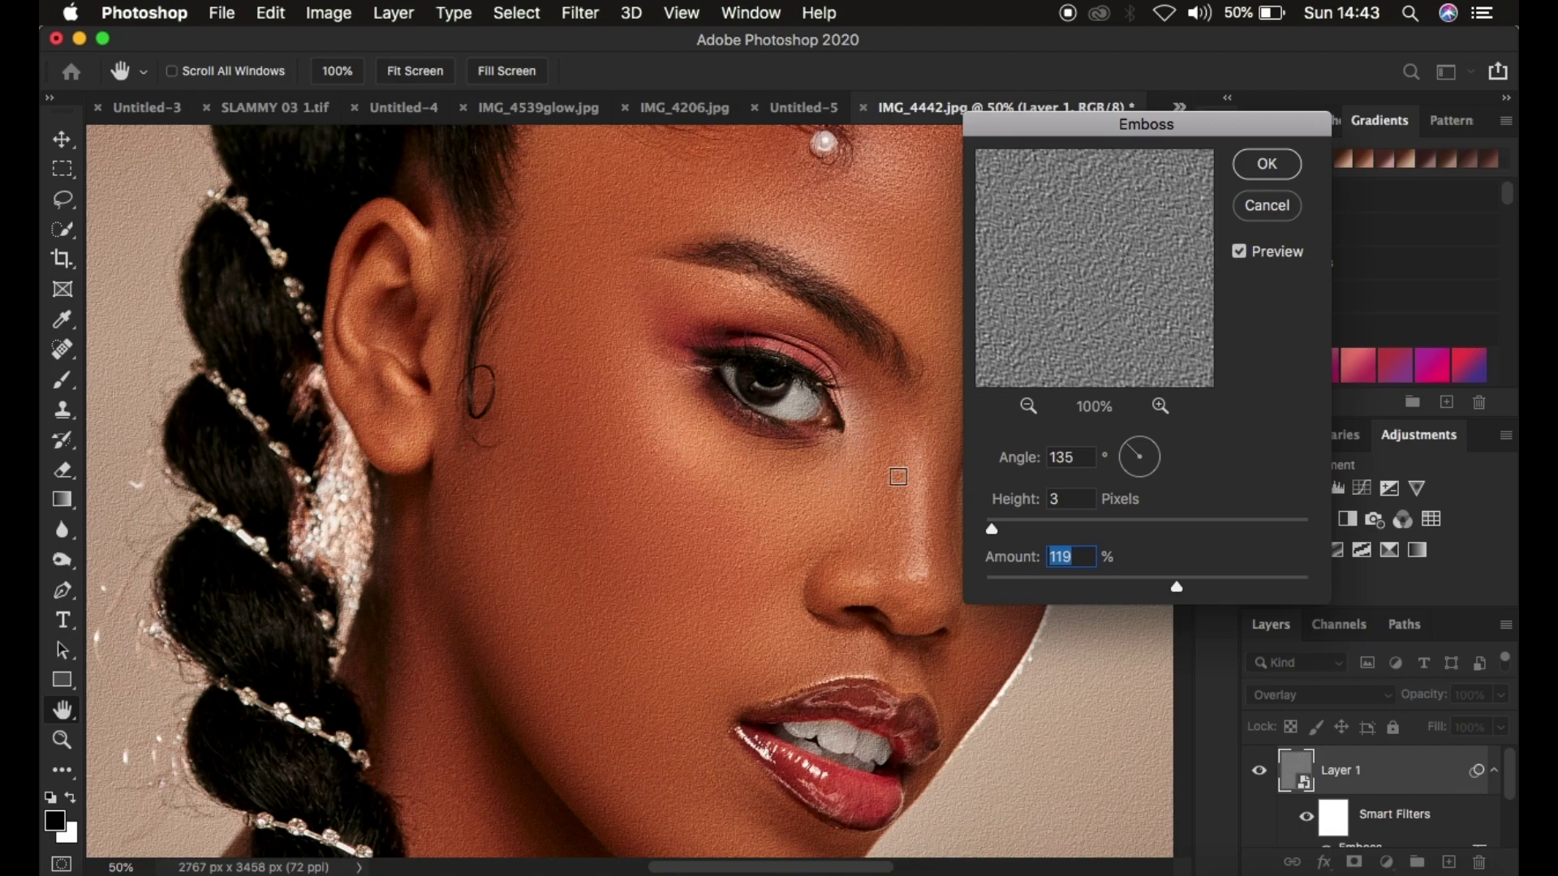
click(1260, 164)
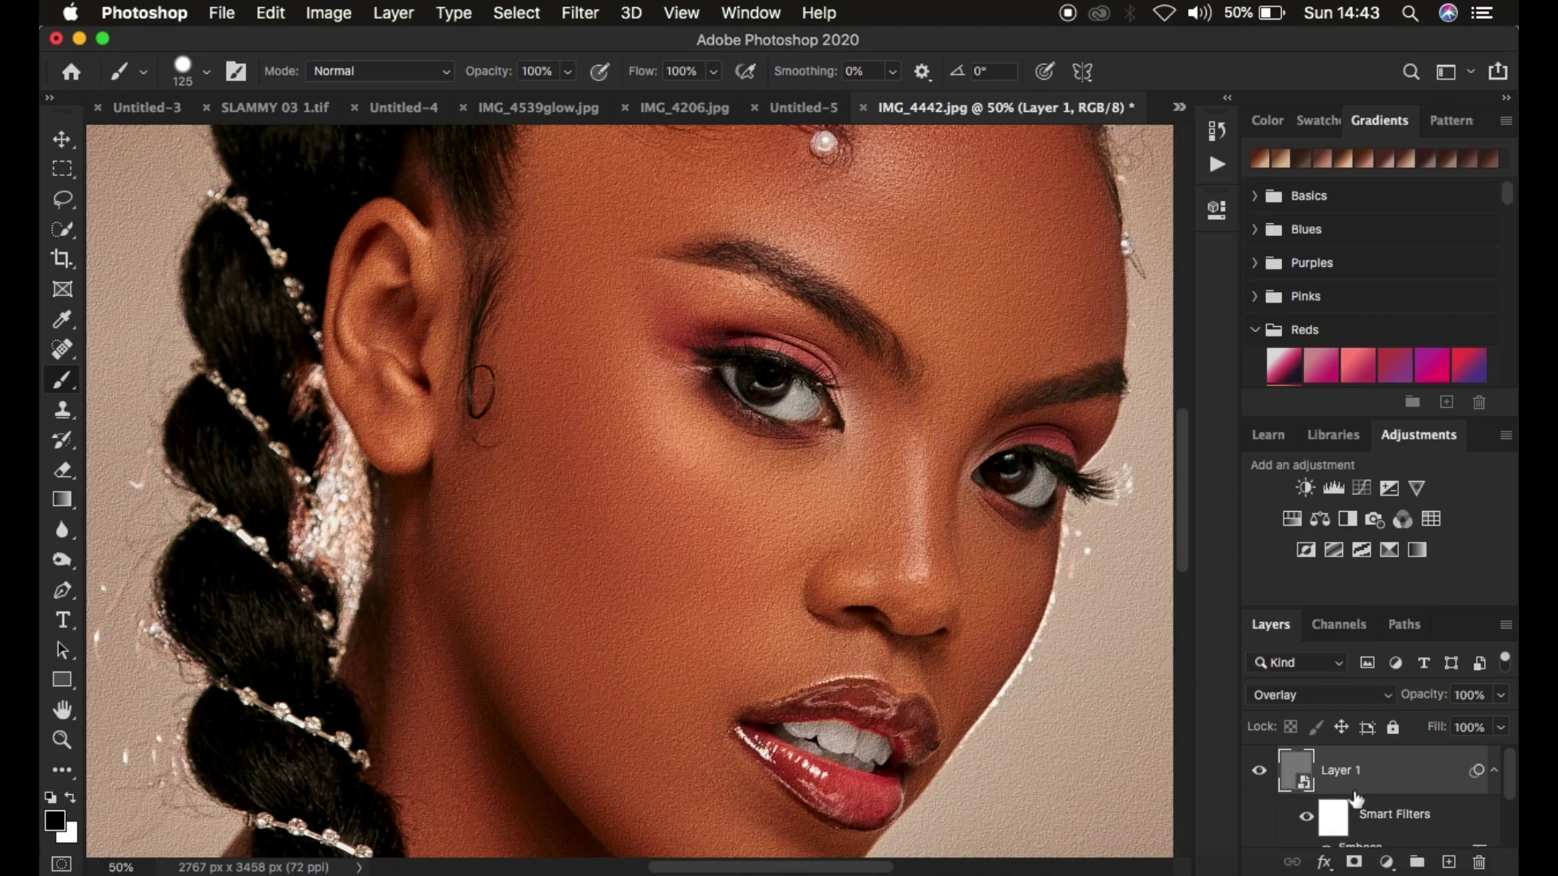
- Examine the smart filter entries under Layer 1 and the embossed skin texture at several magnifications
scroll(1381, 783, down, 1)
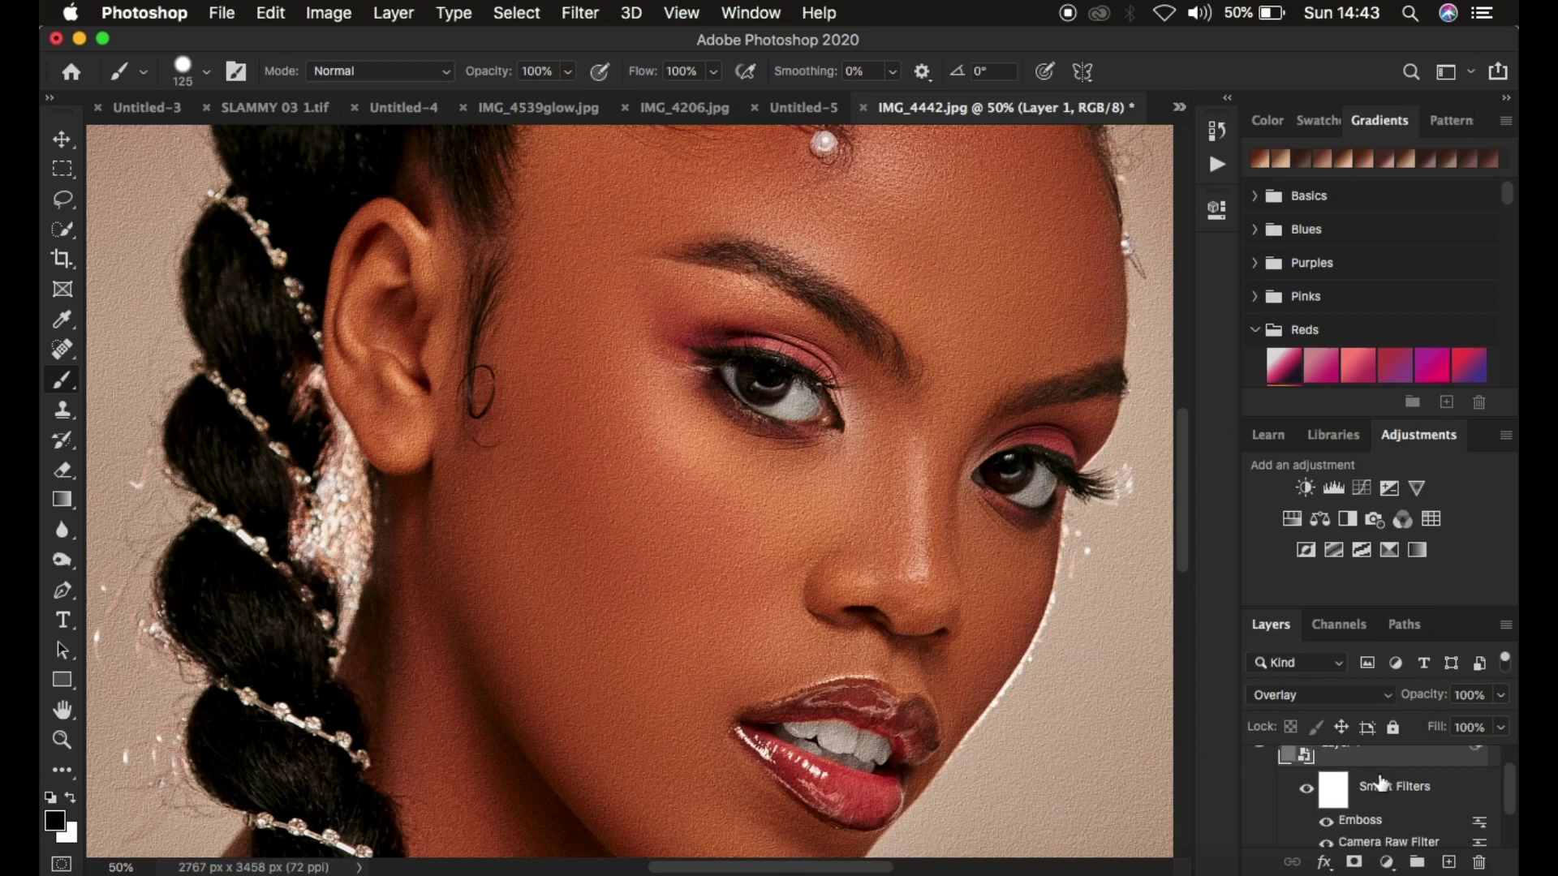
scroll(1379, 781, down, 1)
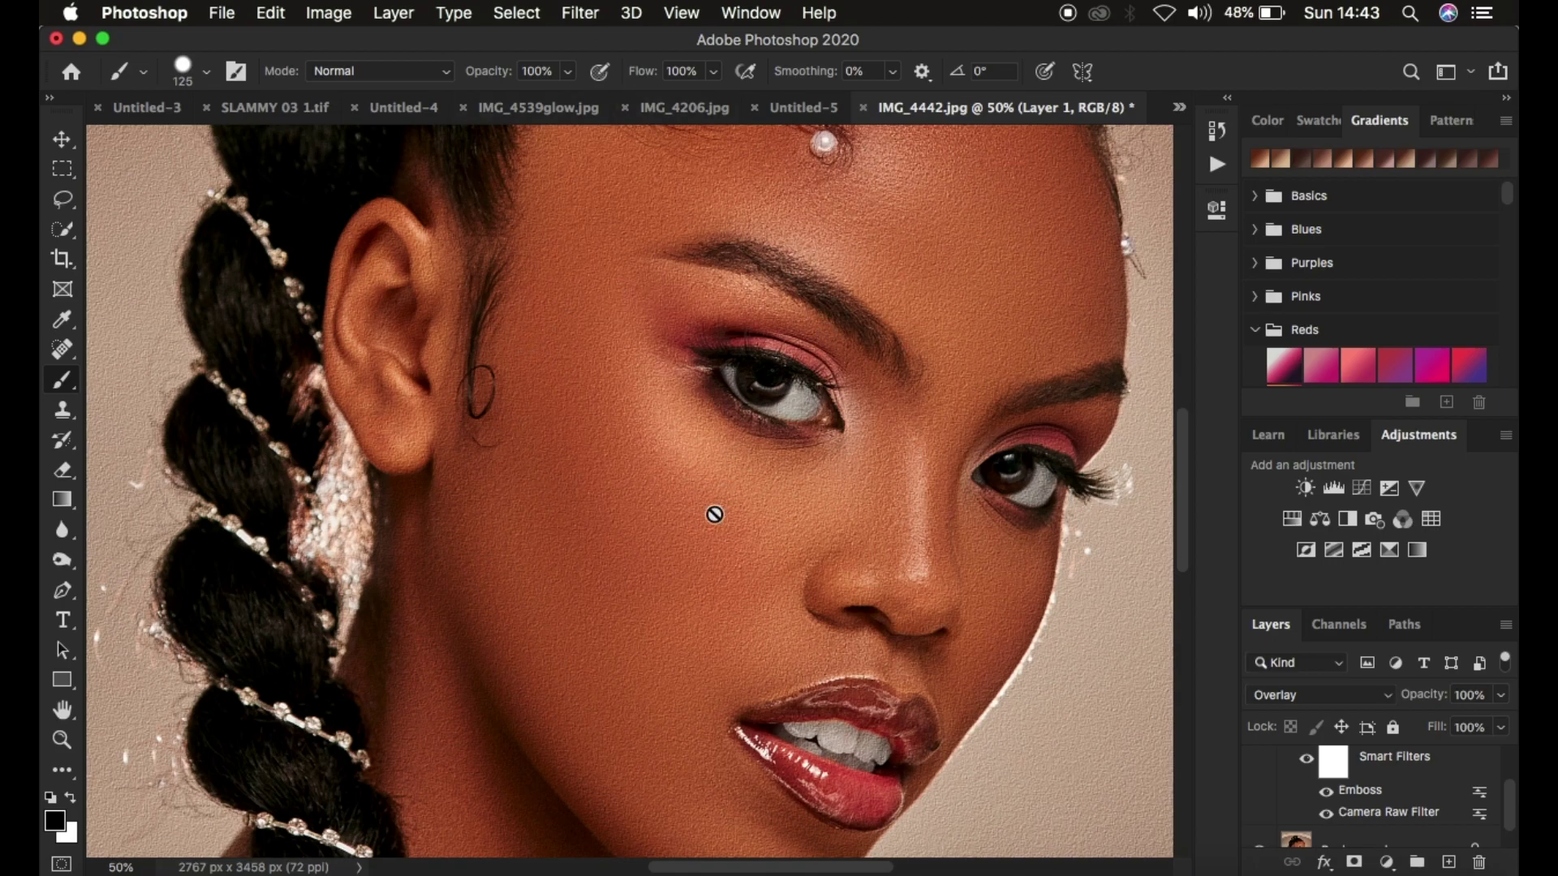
key(super+1)
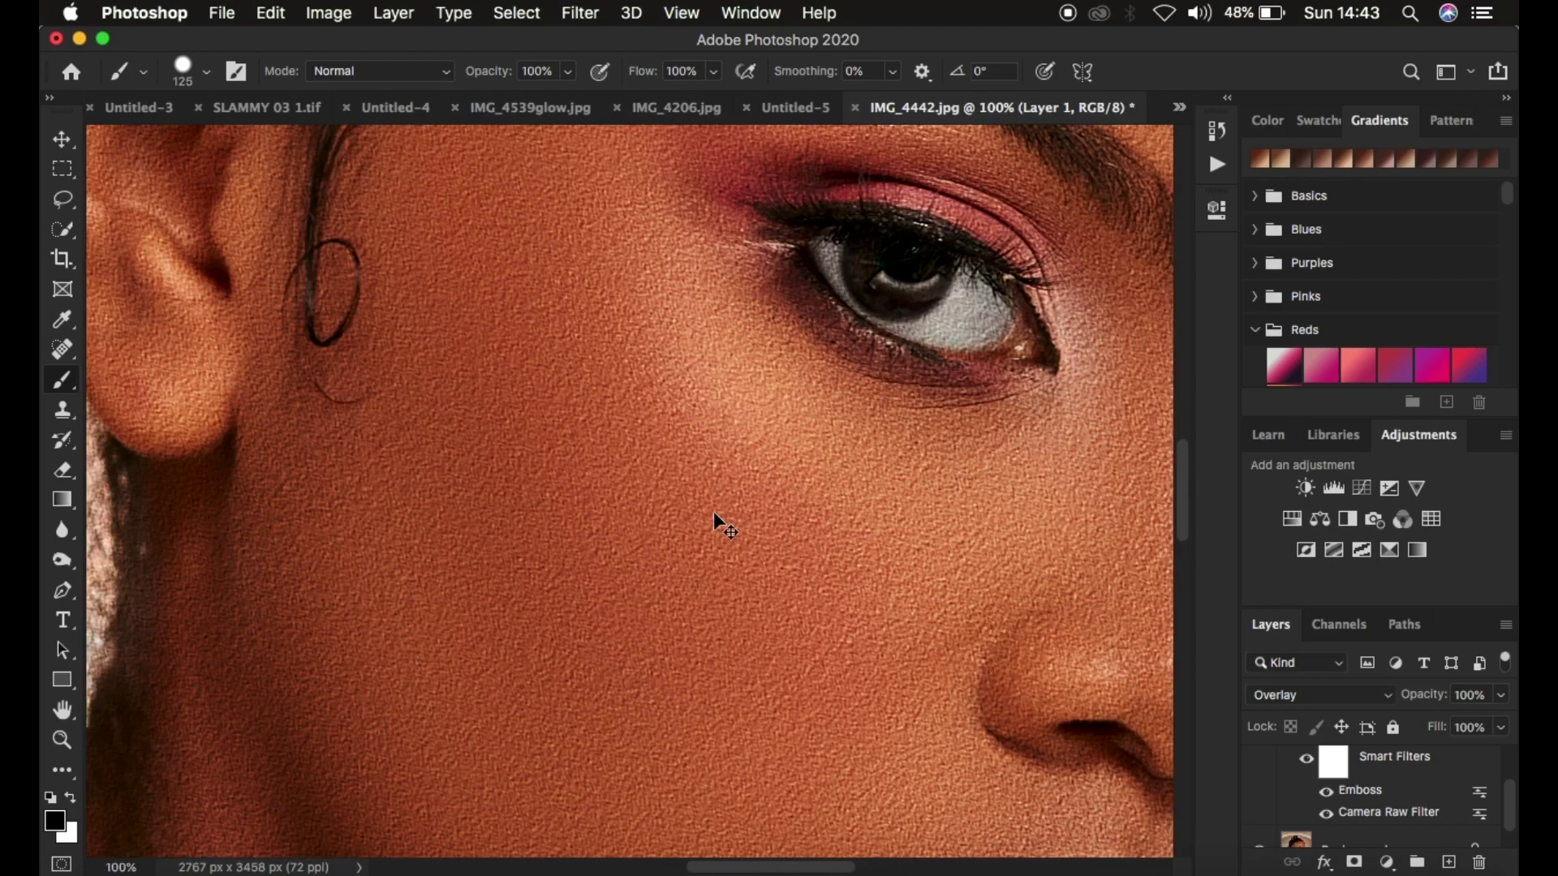
key(super+minus)
key(super+minus)
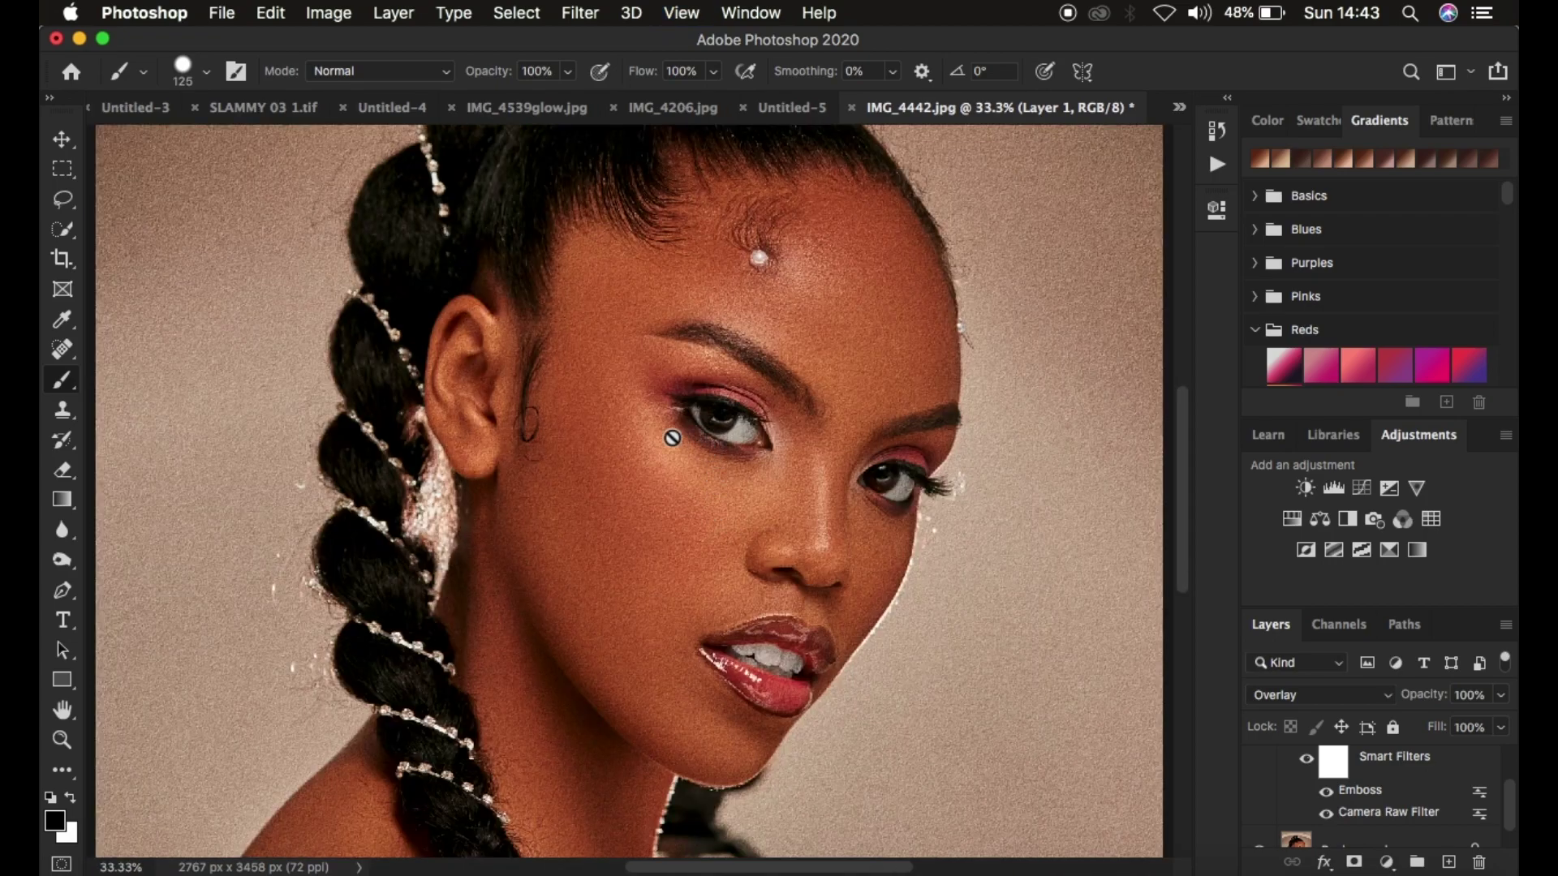
key(super+minus)
key(super+plus)
key(super+plus)
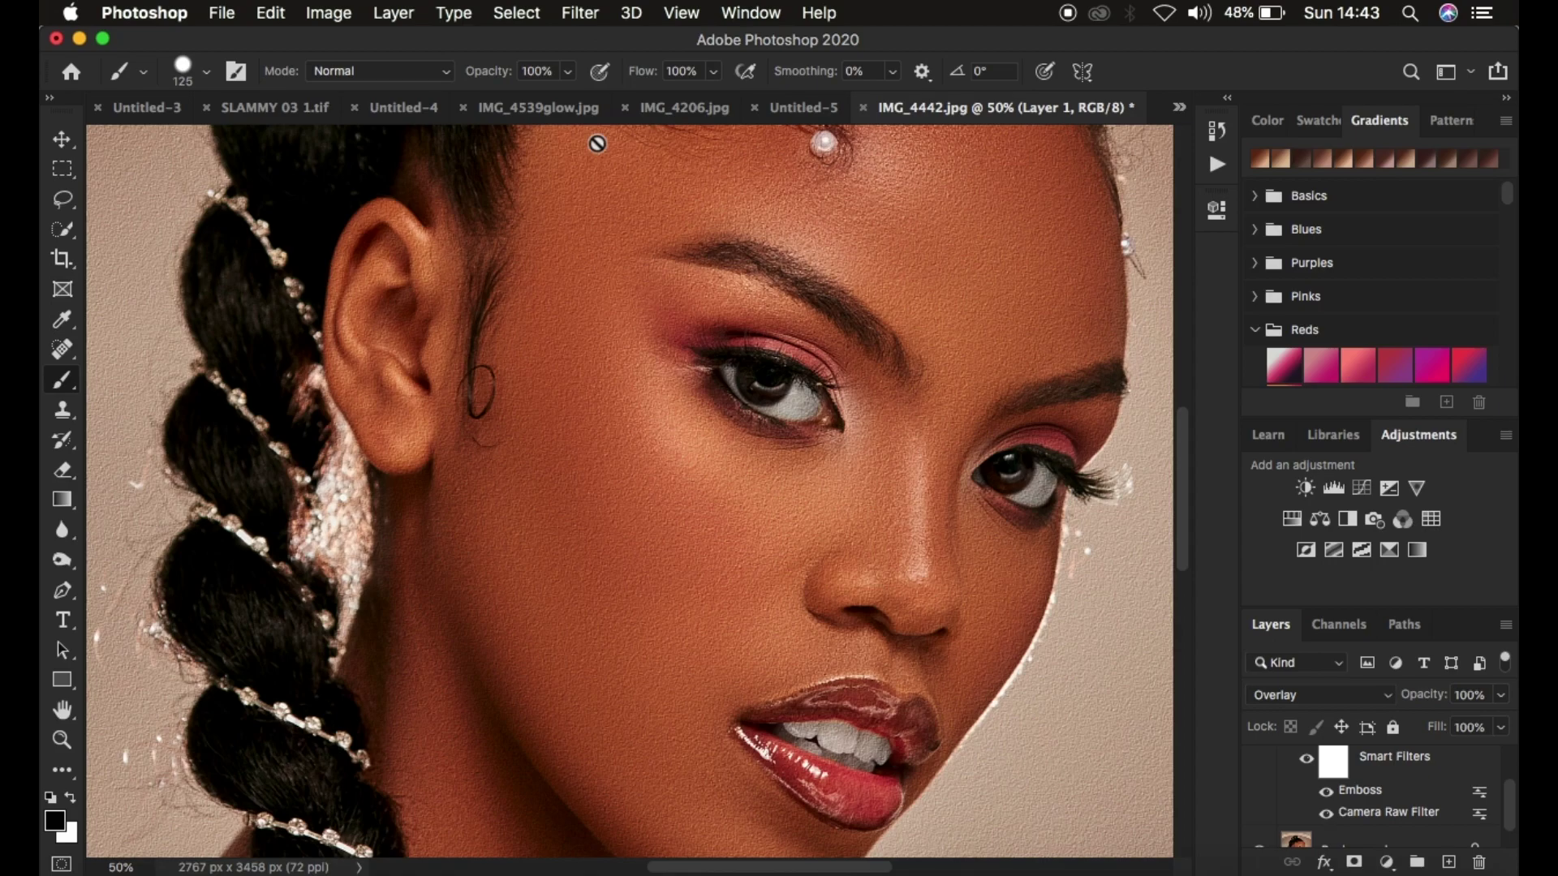
- Start a Gaussian Blur on Layer 1 and lower its radius to 0.1 pixels
click(578, 12)
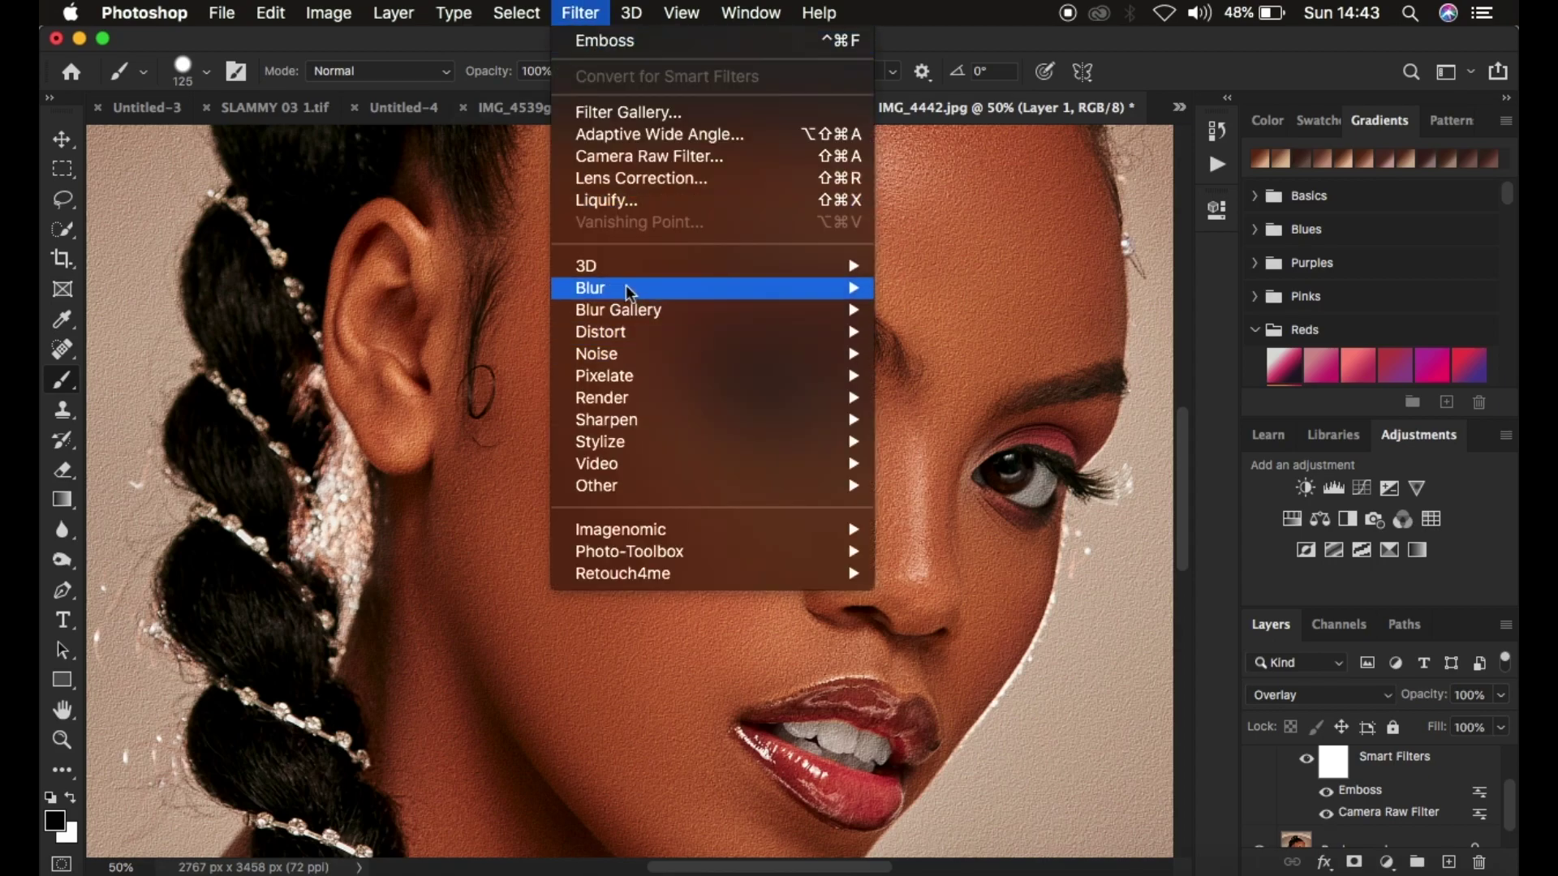
mouse_move(630, 289)
click(968, 378)
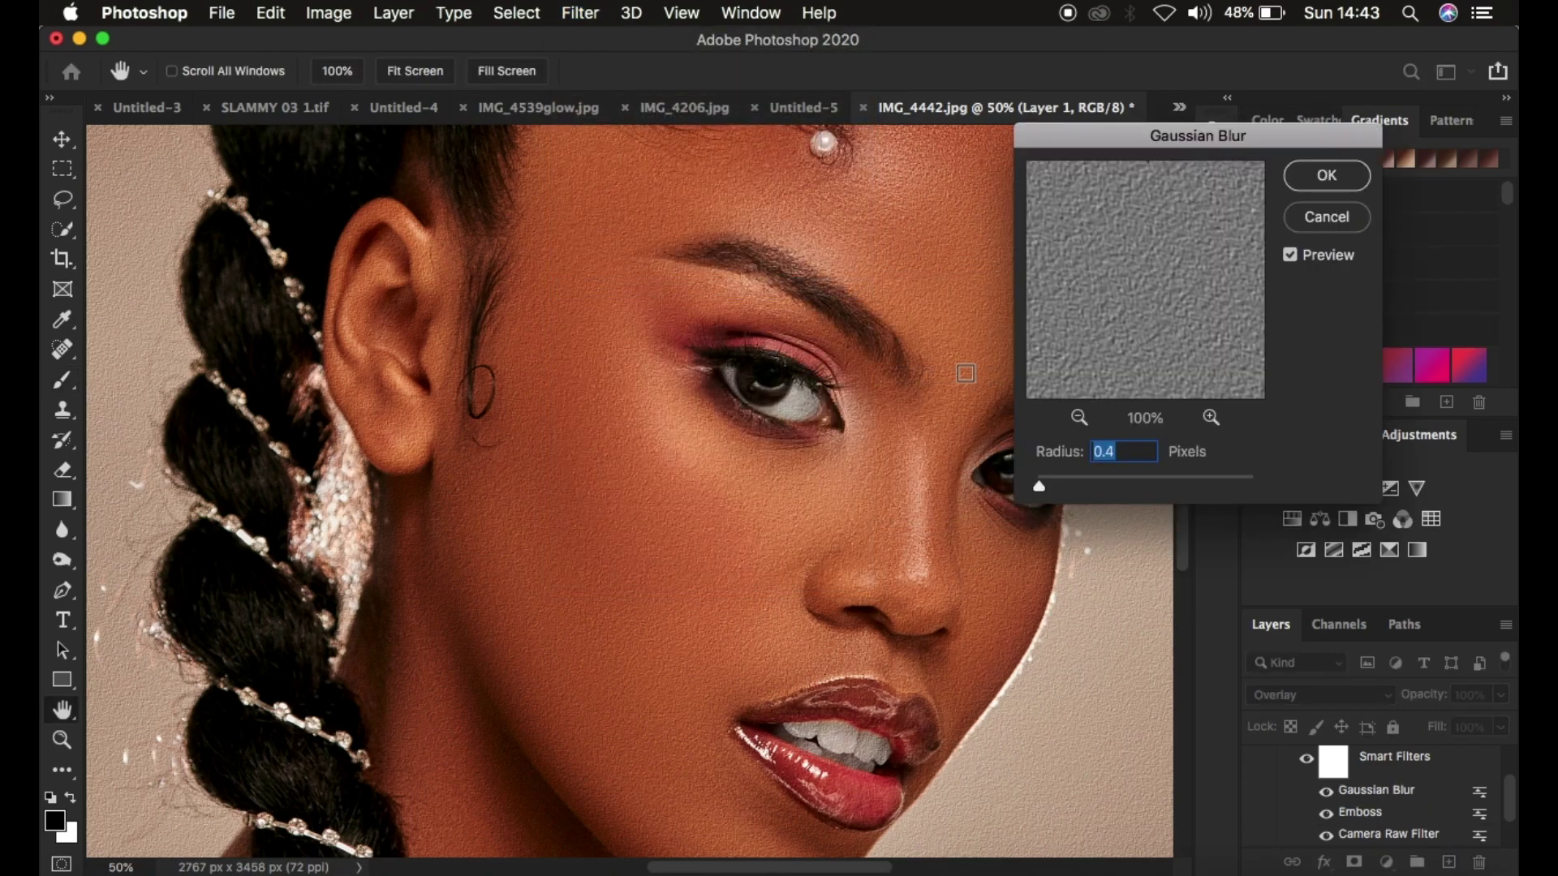
drag(1043, 495, 908, 476)
drag(1148, 148, 1204, 148)
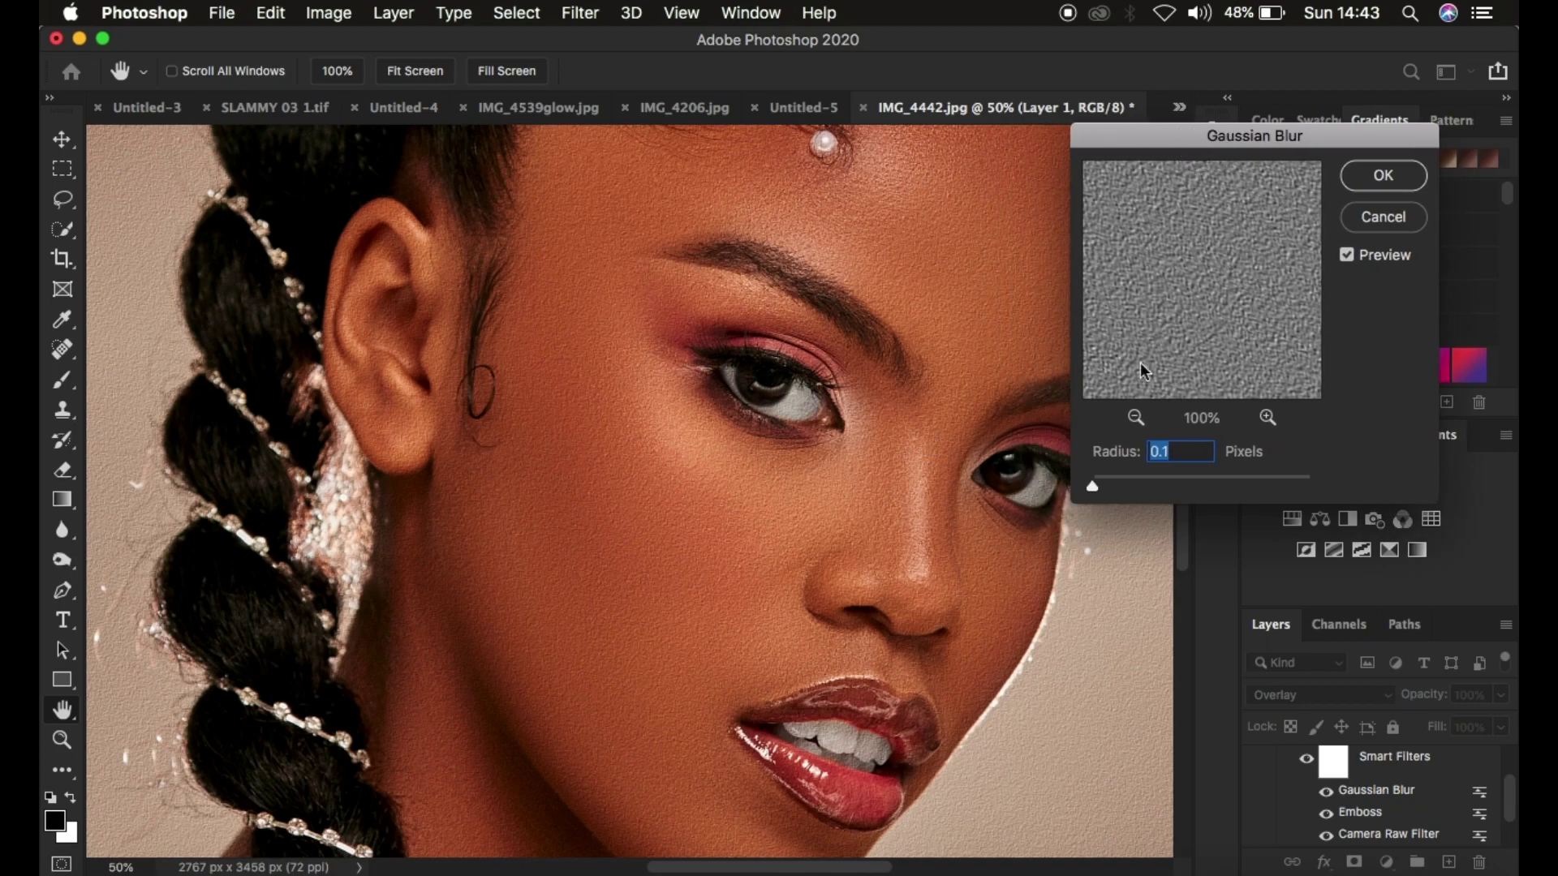
- Set the blur radius to 0.4 pixels and apply the Gaussian Blur to Layer 1
drag(1092, 489, 1097, 485)
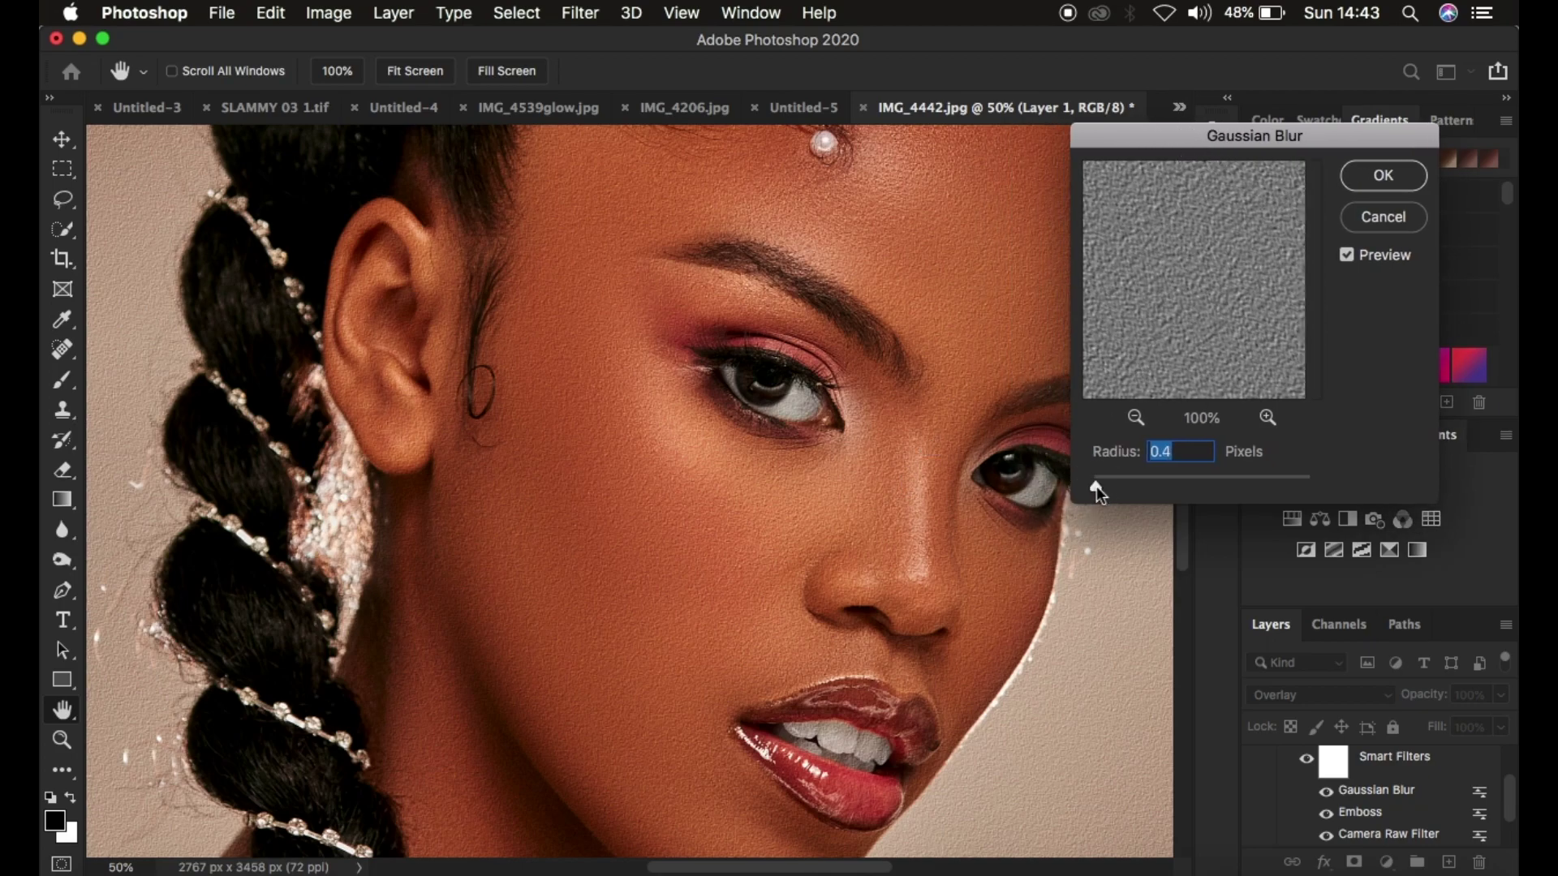
key(alt)
key(super+minus)
drag(1098, 485, 1094, 489)
key(alt)
key(super+plus)
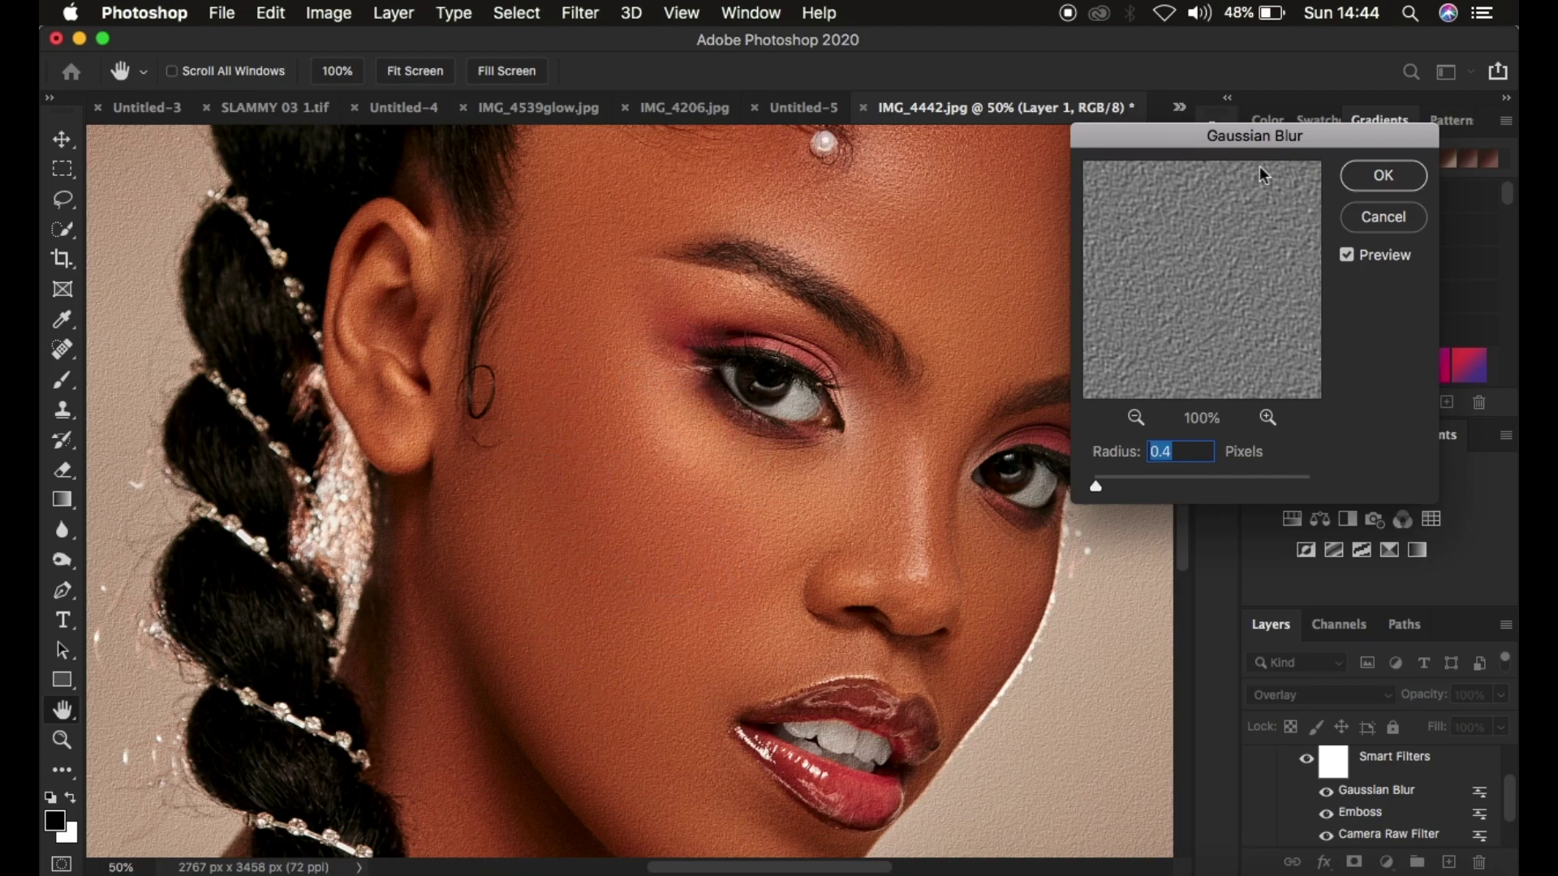
click(1370, 186)
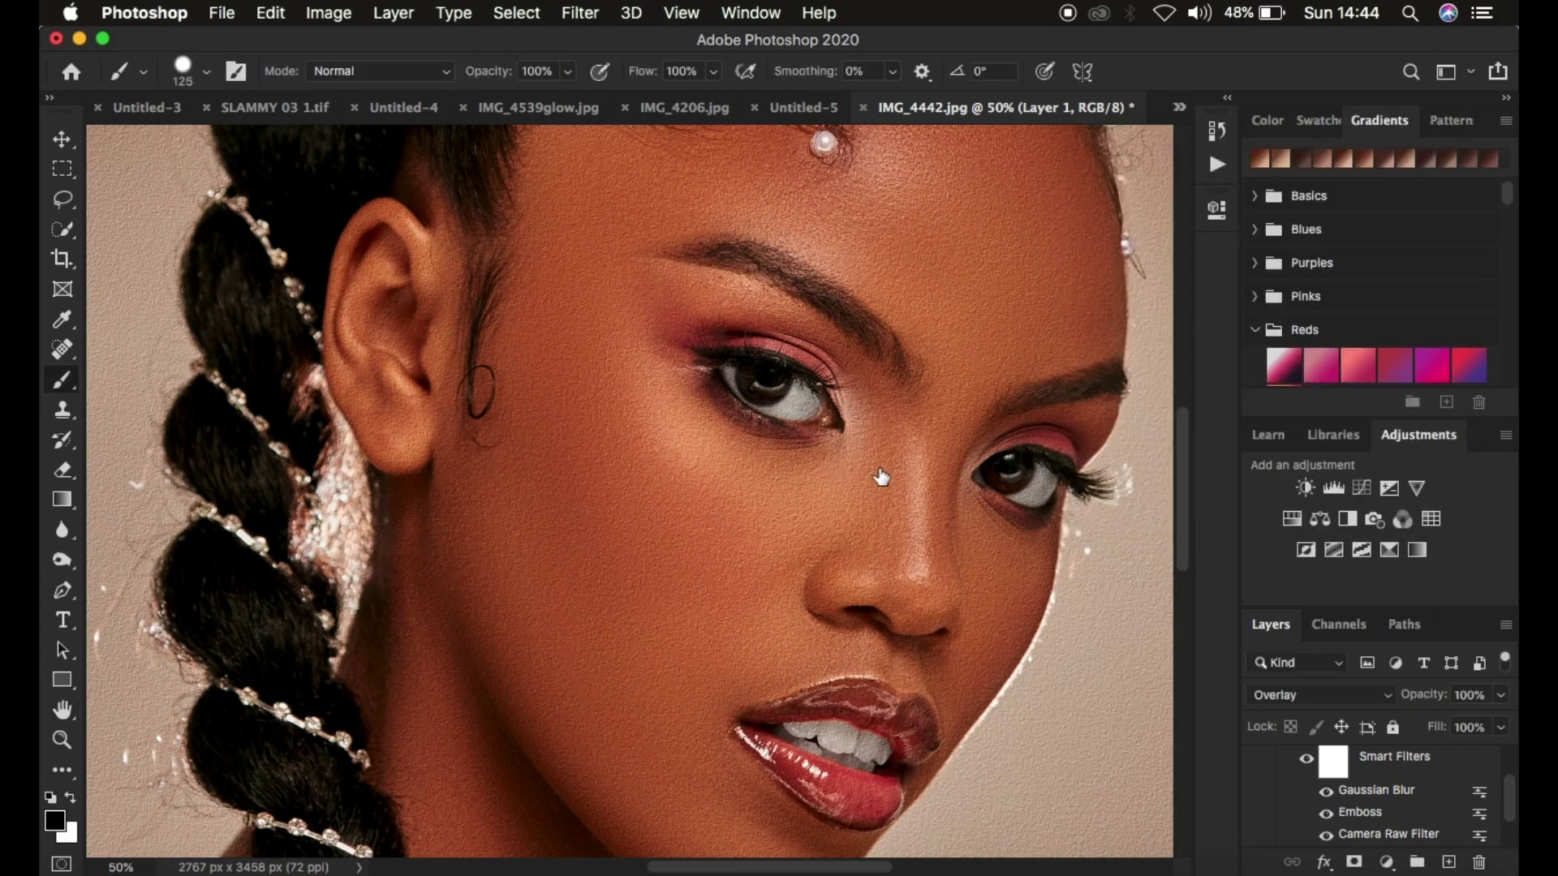
- Examine the combined texture effect on the whole portrait, the face and the background beside the braid
key(super+minus)
key(super+minus)
key(super+minus)
key(super+equal)
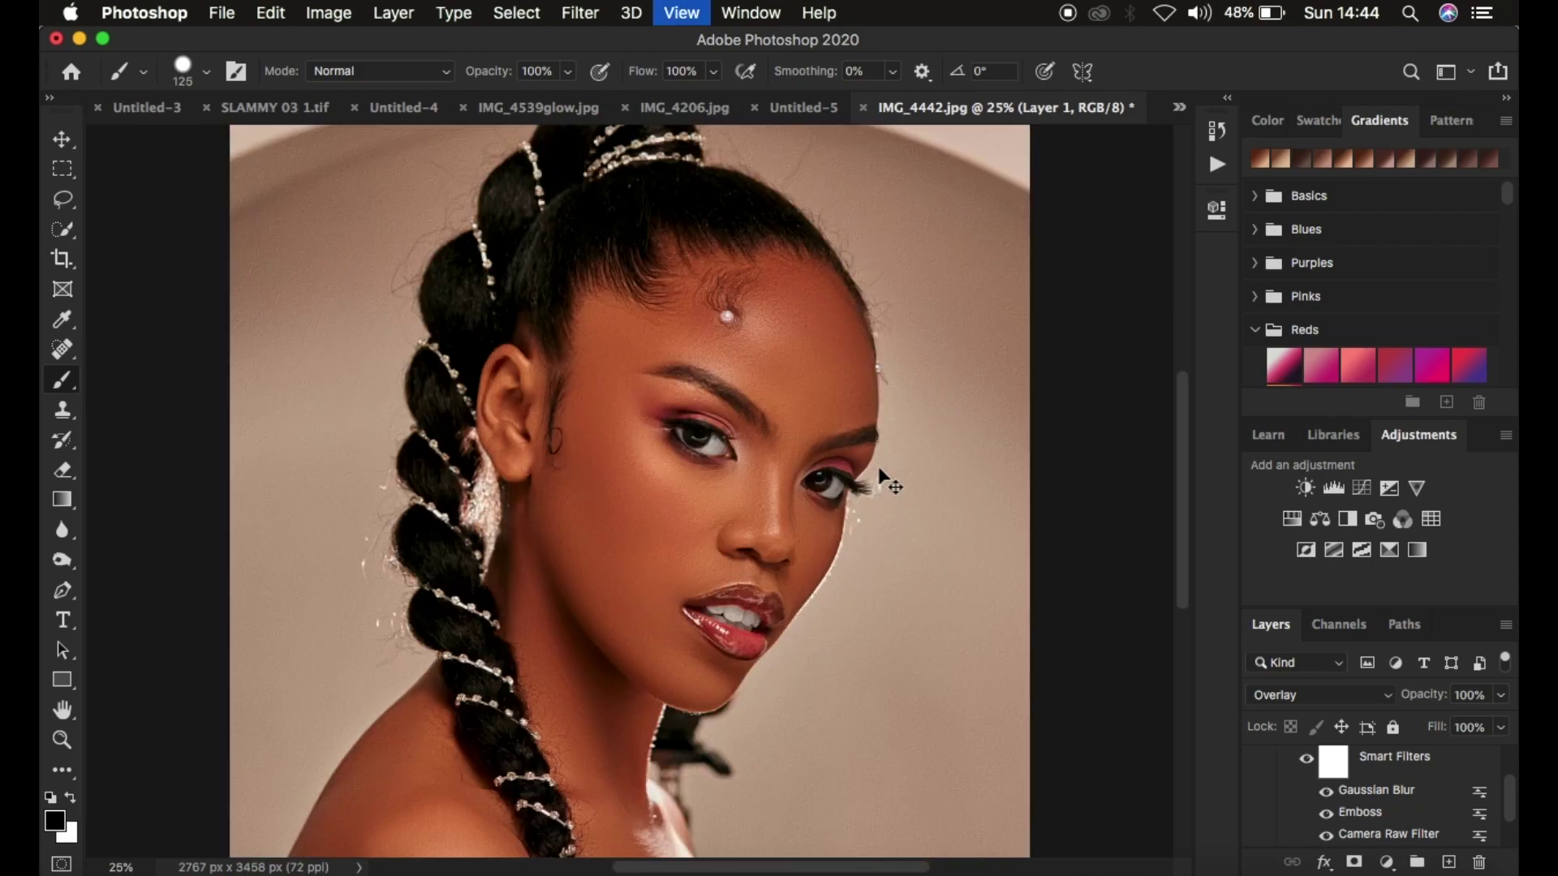
key(super+equal)
key(super+equal)
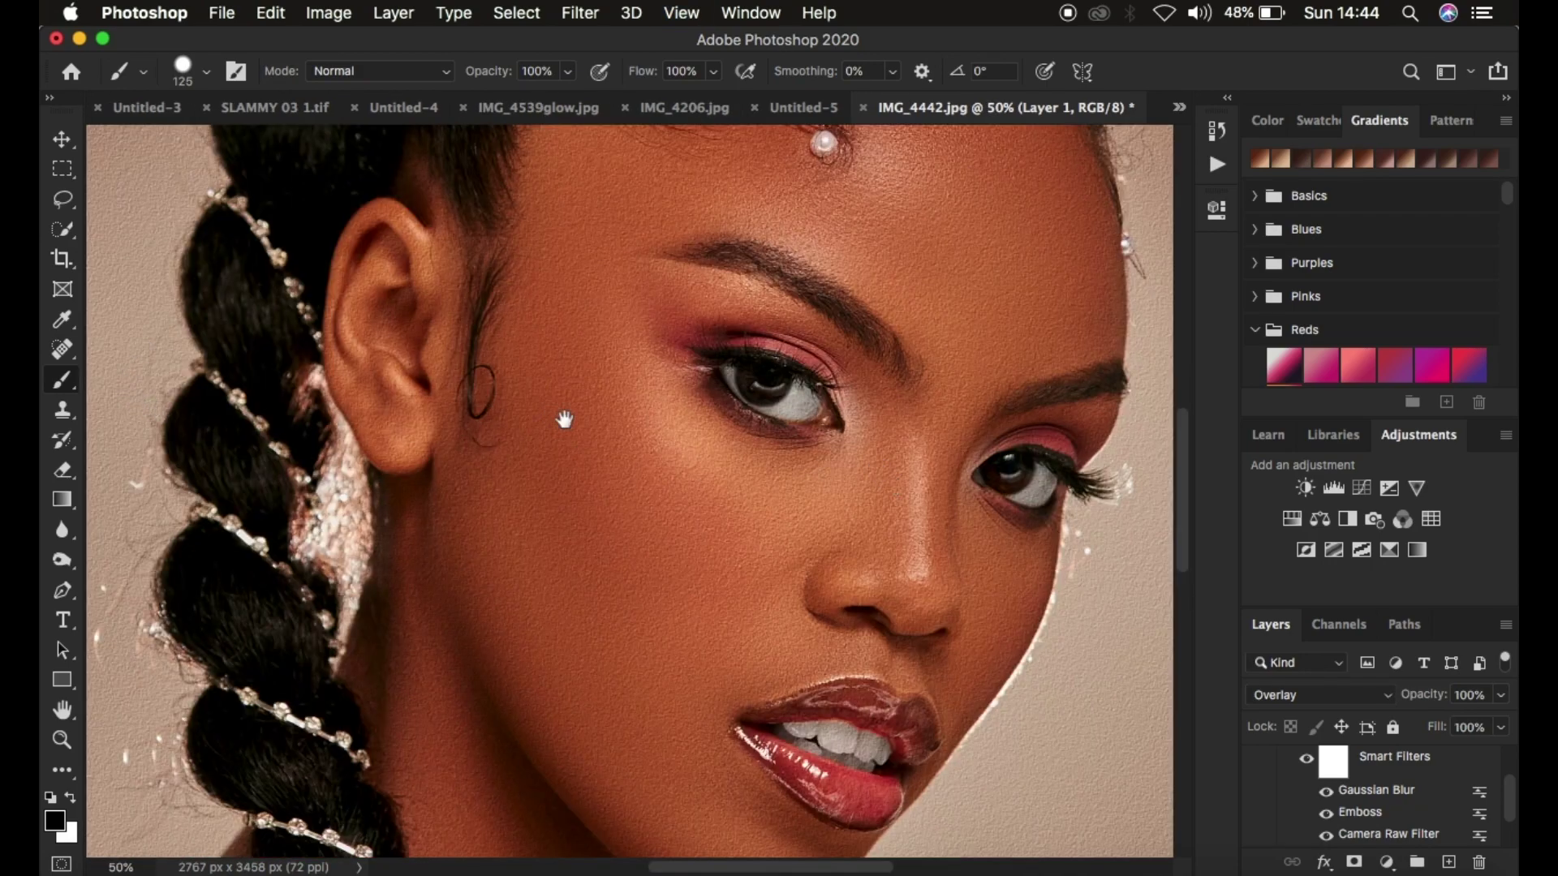
scroll(566, 420, left, 10)
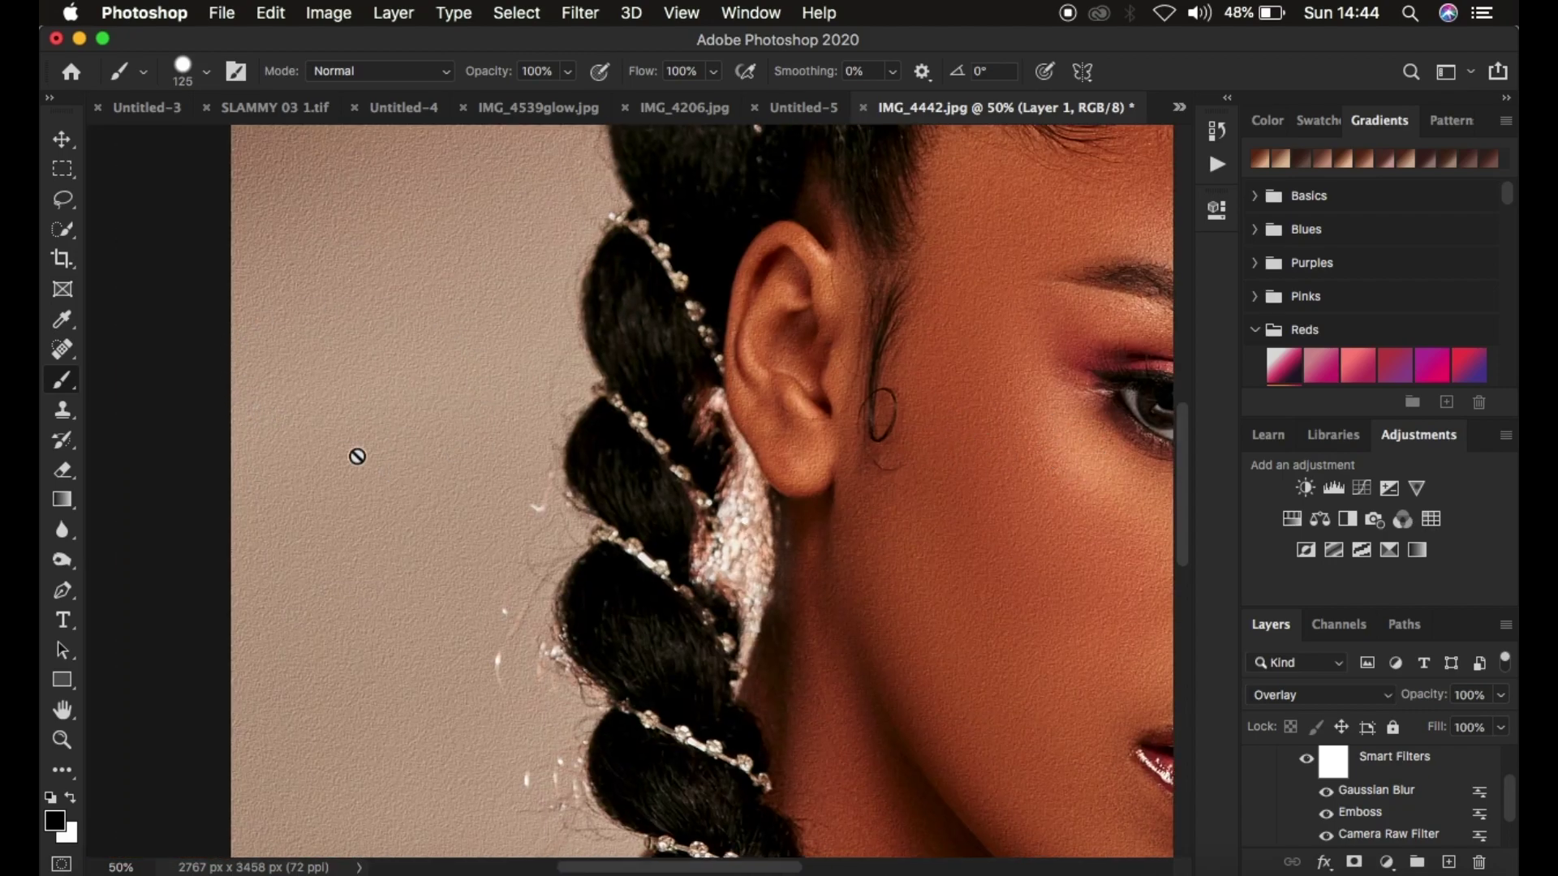
- Select the smart filter mask under Layer 1 and invert it to black to hide the texture everywhere
key(super+minus)
key(super+minus)
key(super+minus)
key(super+plus)
key(super+plus)
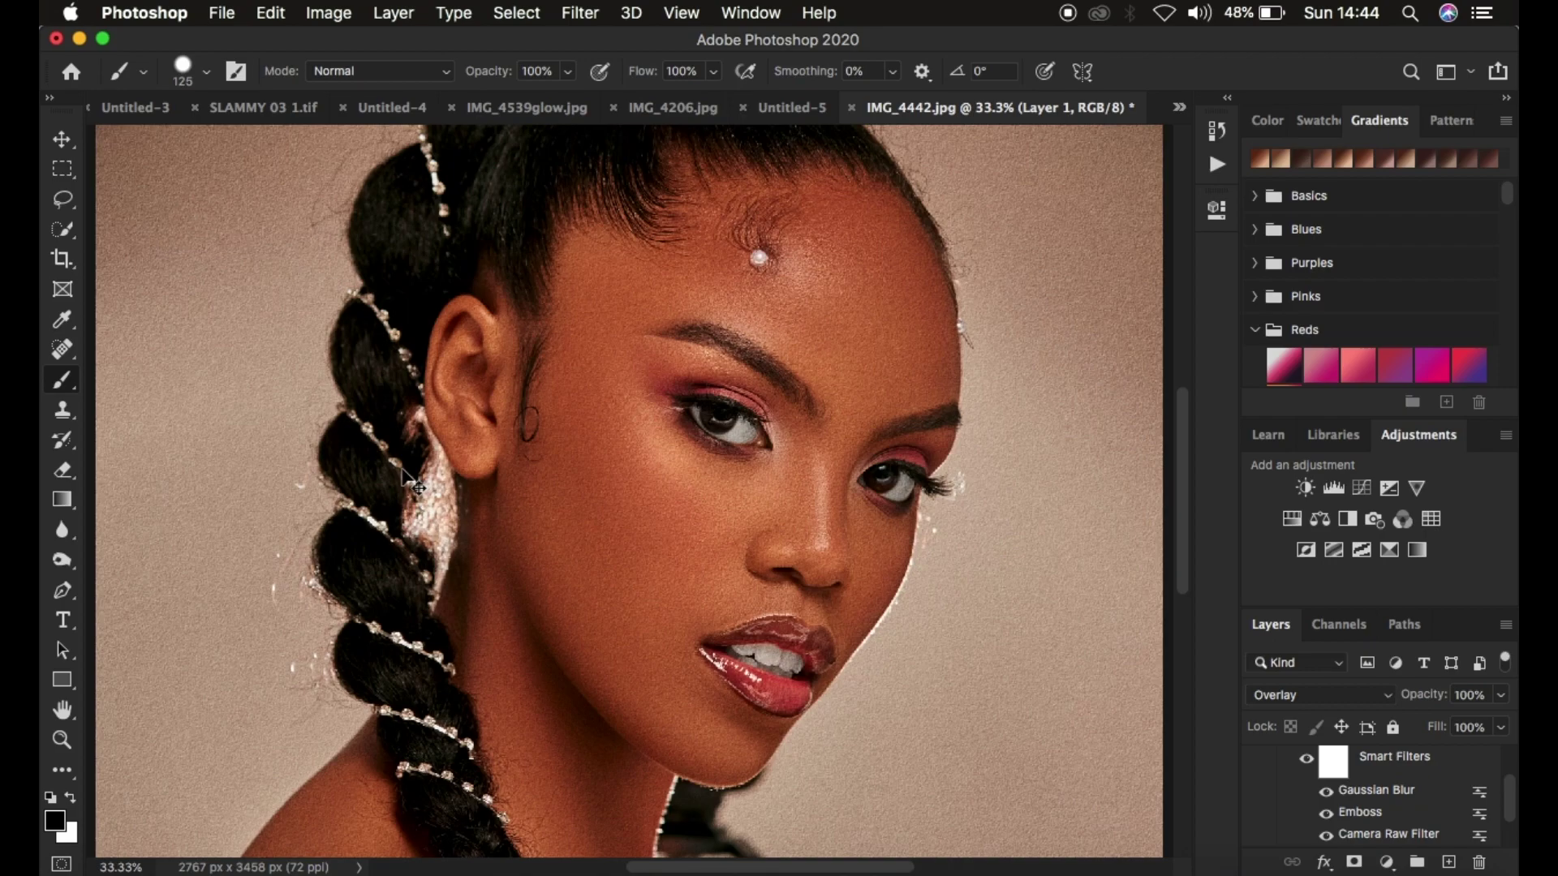
key(super+plus)
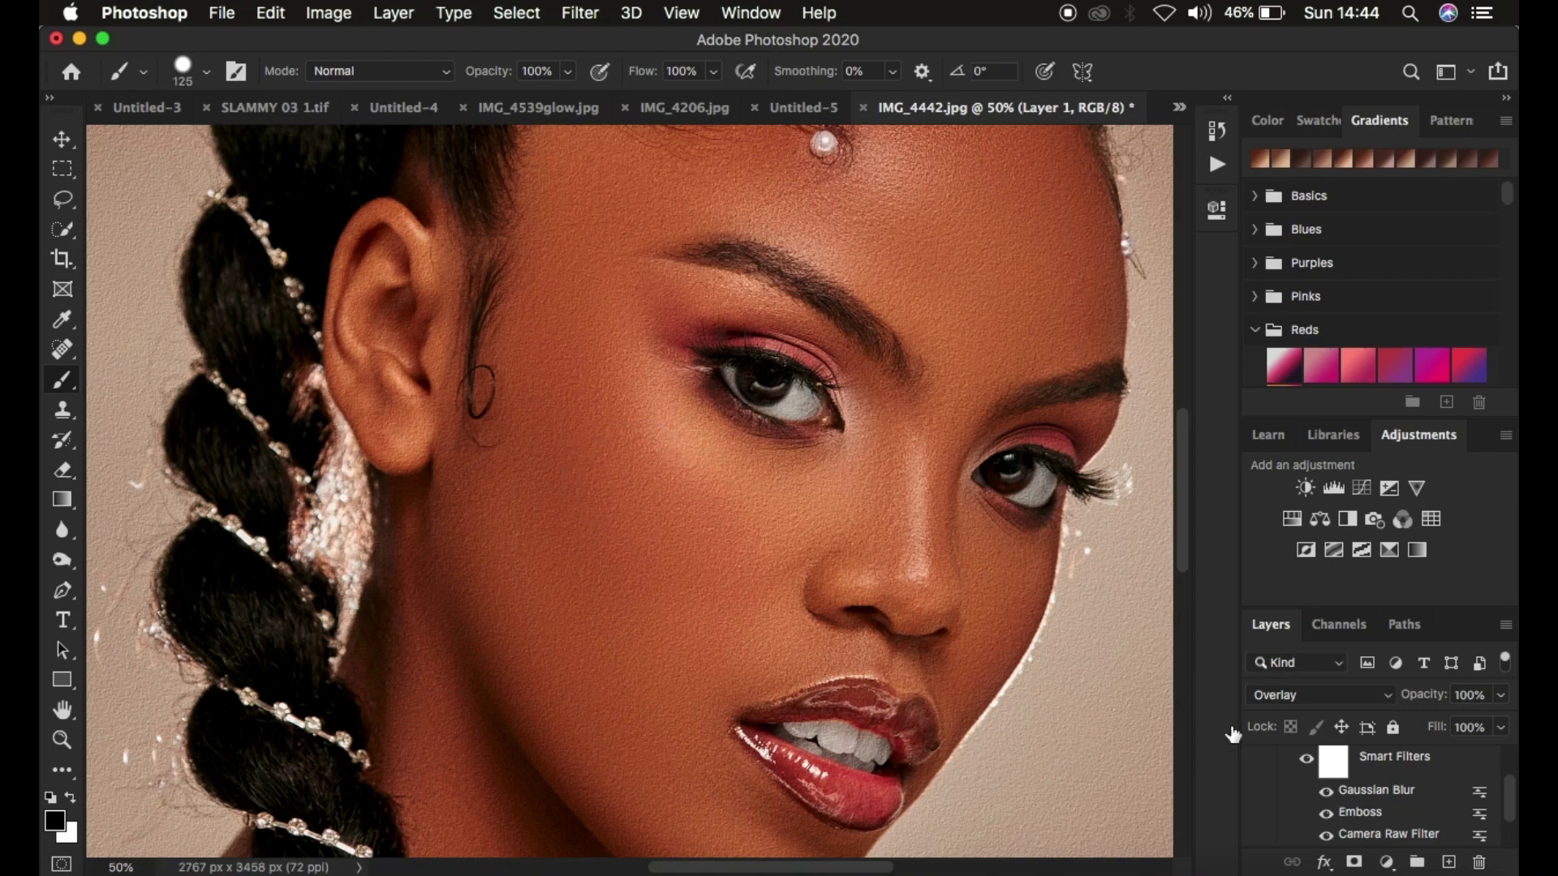
scroll(1396, 792, up, 2)
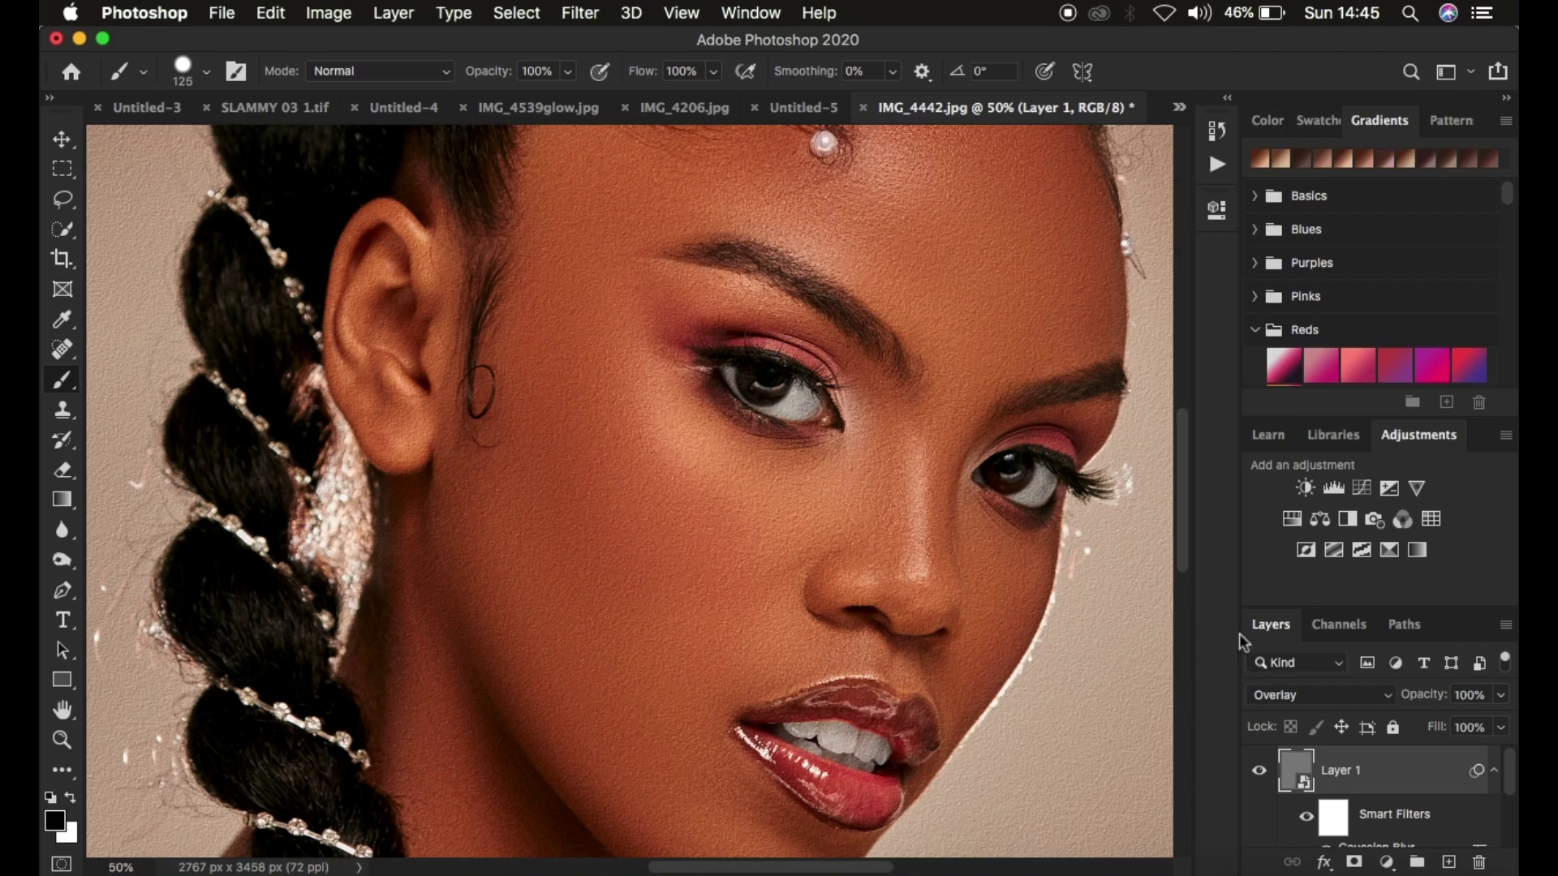
click(1335, 821)
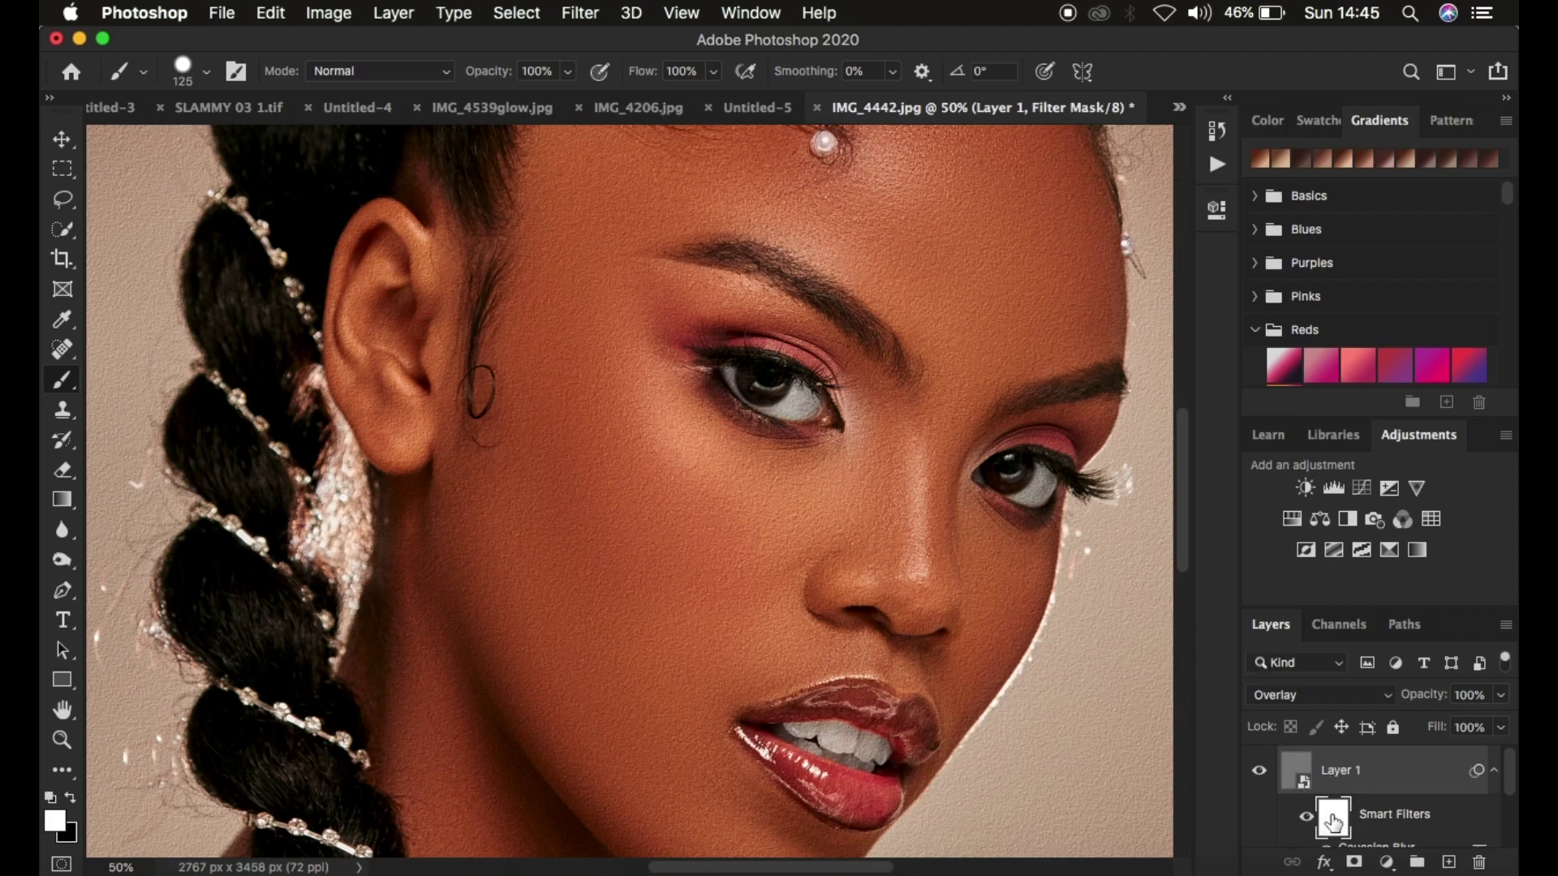
key(super+i)
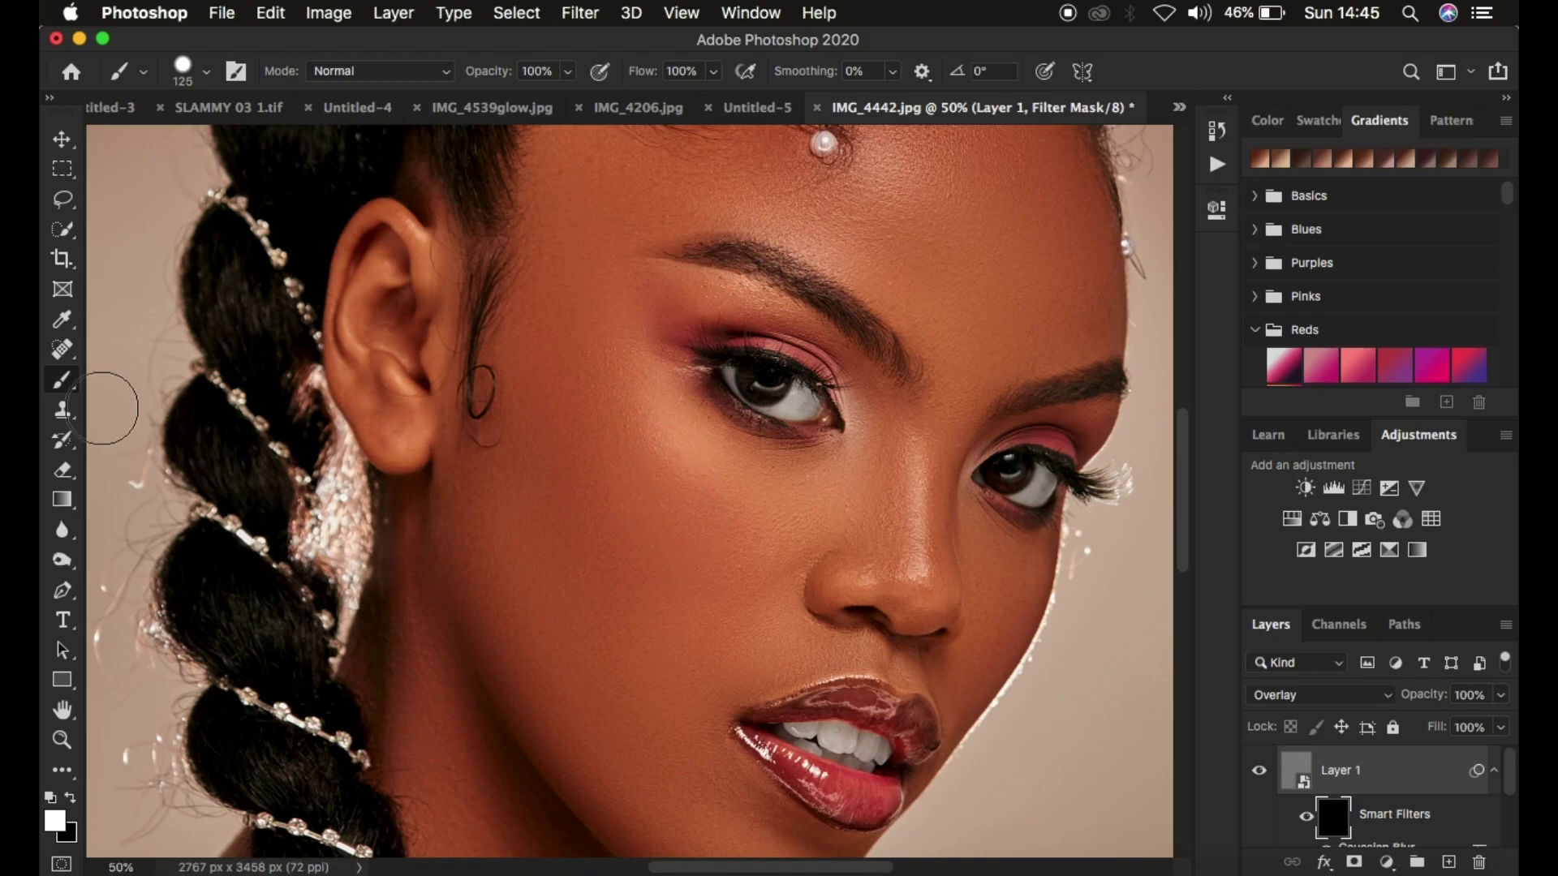
- Choose the Brush Tool and lower the hardness of the Soft Round brush to soften its edge
right_click(65, 382)
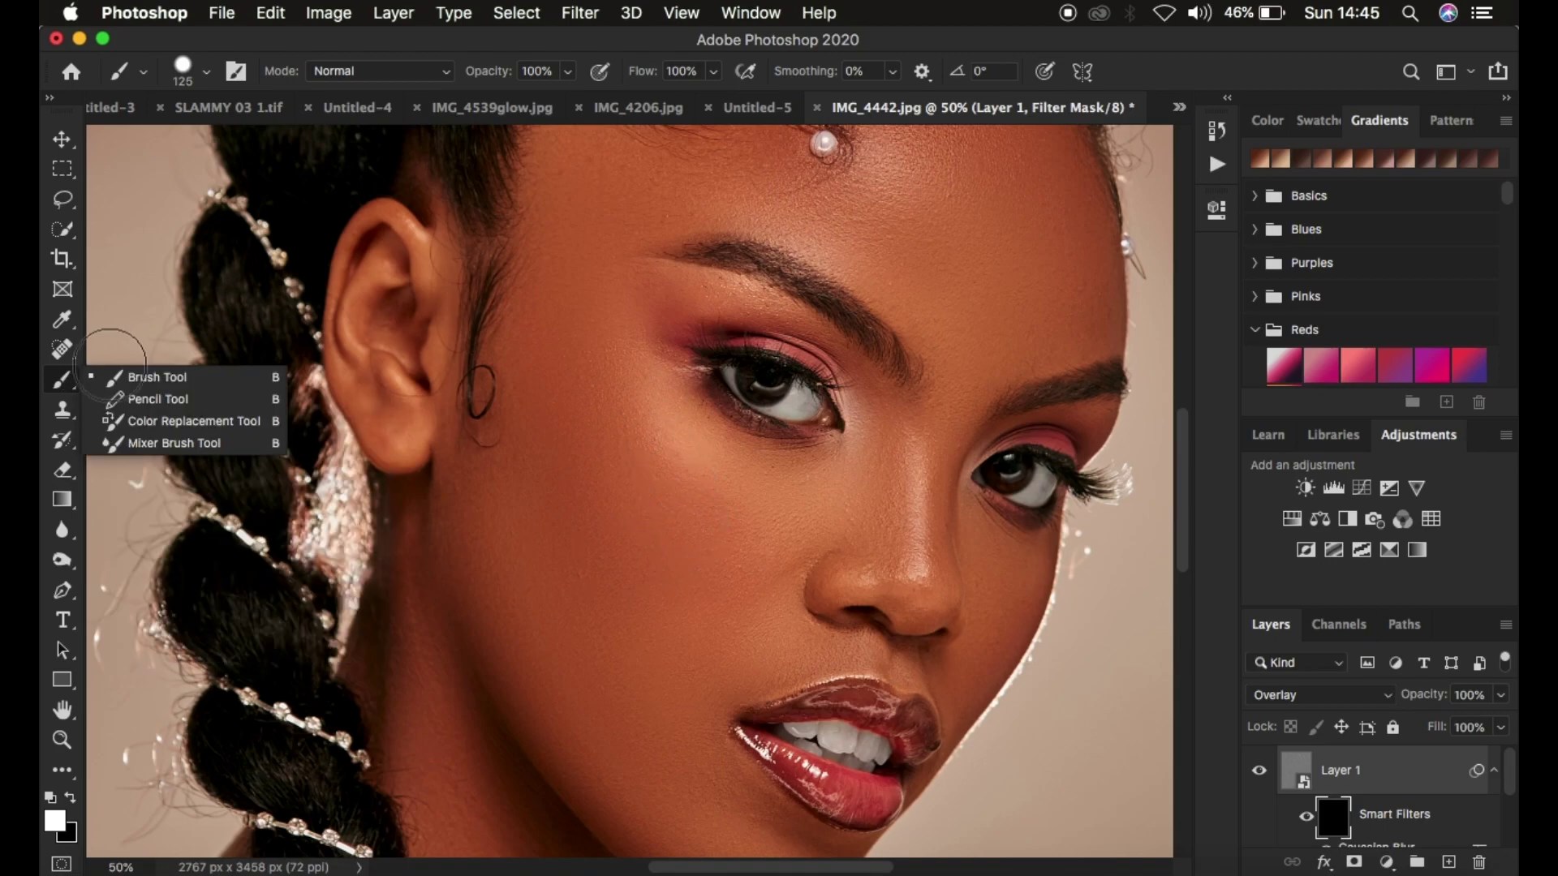
click(154, 378)
click(206, 72)
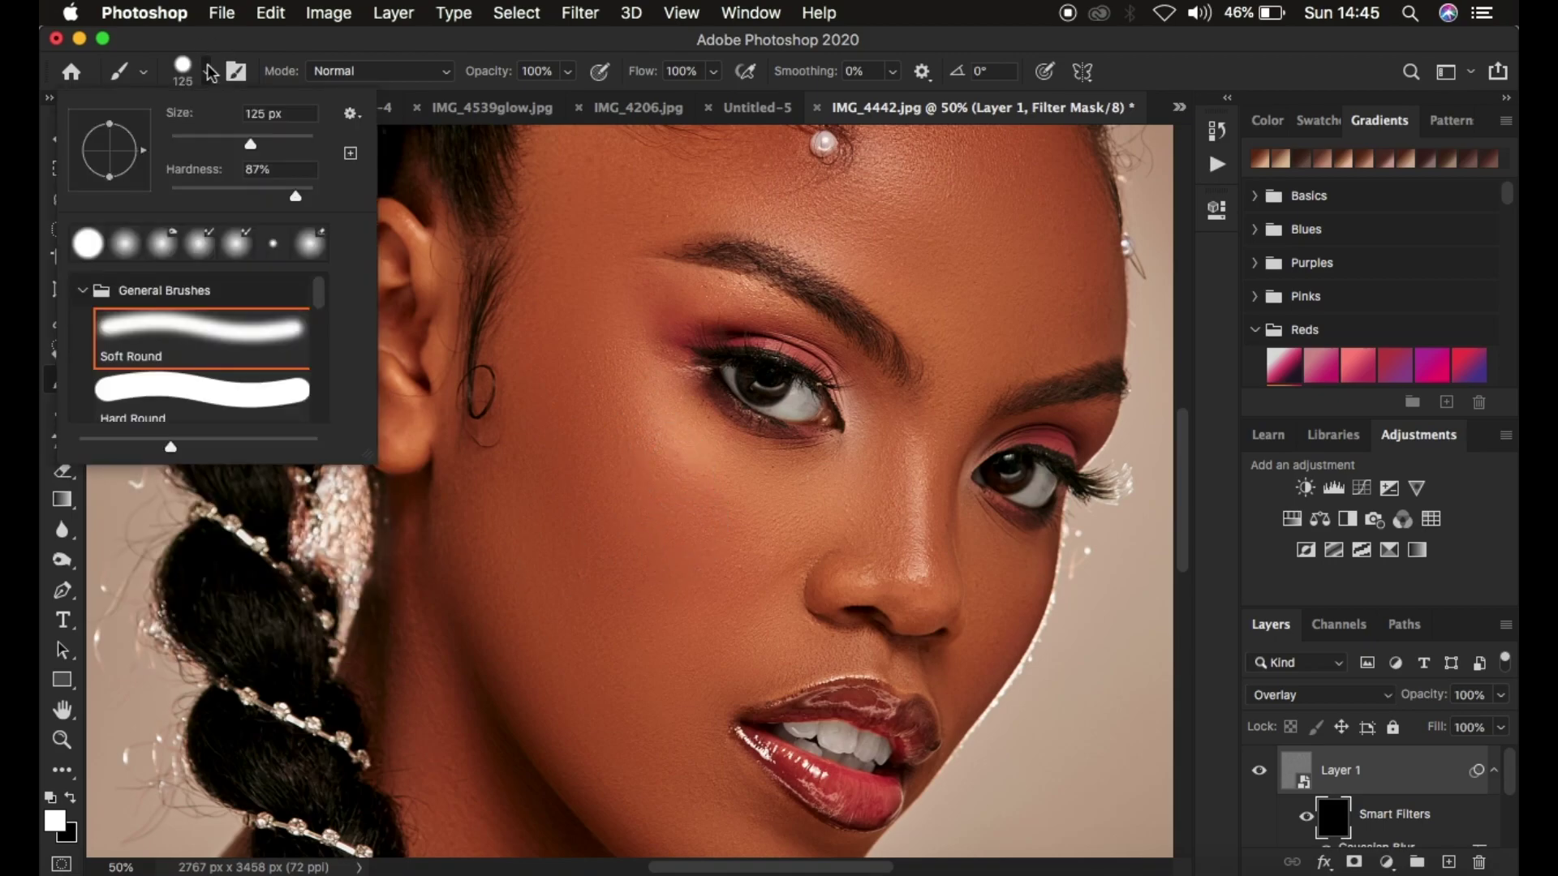
drag(284, 198, 270, 199)
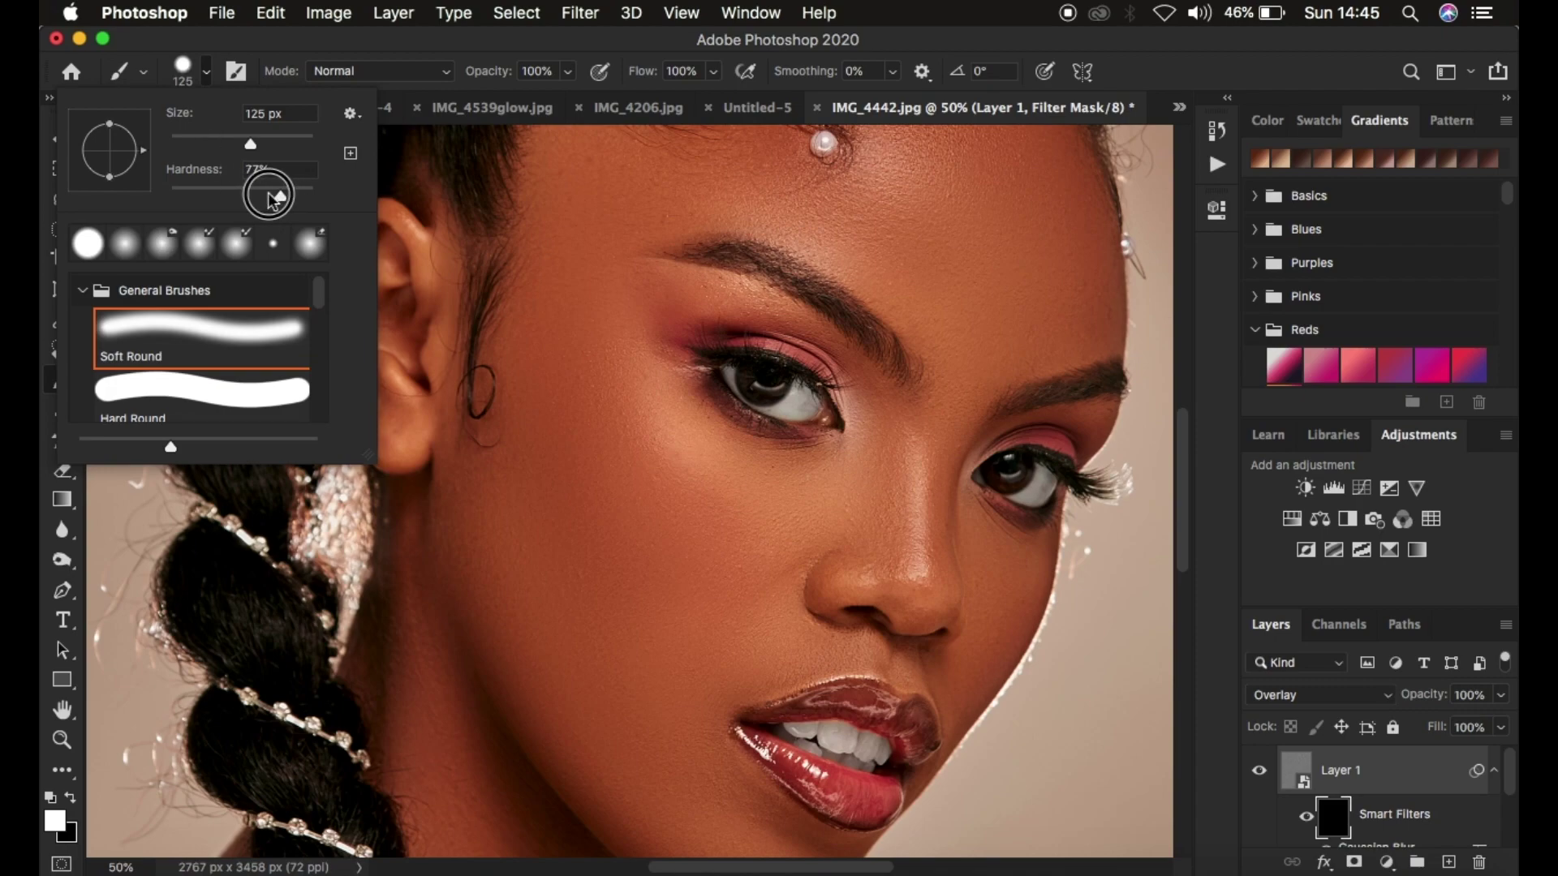
click(206, 71)
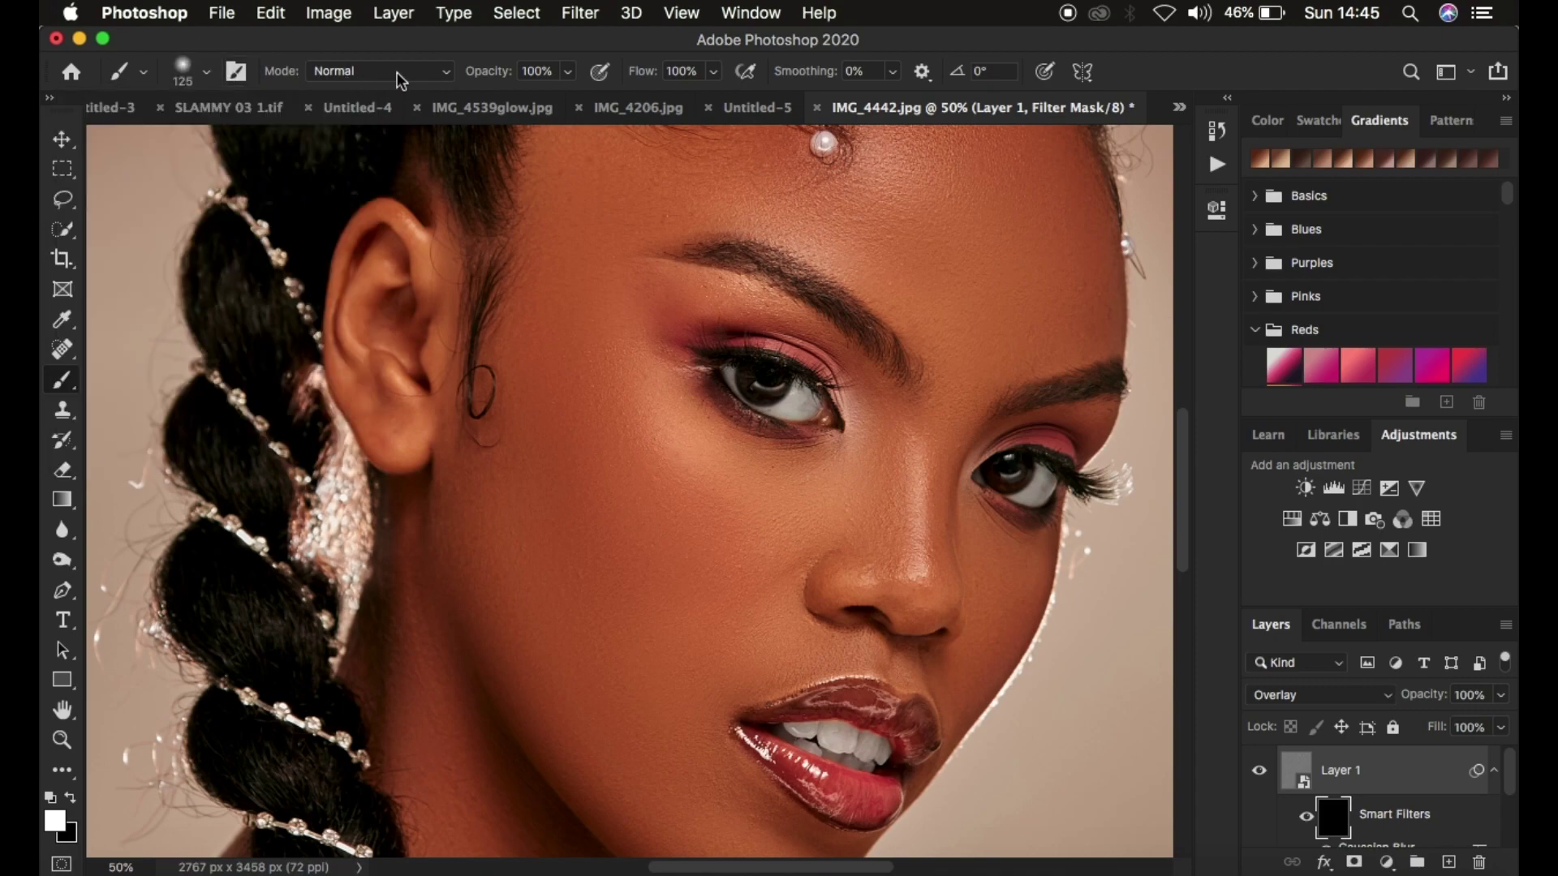
- Paint white on the filter mask over the cheek and down to the jaw with an enlarged soft brush, resizing it as needed
click(72, 801)
key(bracketright)
key(bracketright)
key(bracketright)
key(bracketright)
key(bracketright)
mouse_move(553, 344)
mouse_down()
mouse_move(572, 286)
mouse_move(567, 467)
mouse_move(567, 285)
mouse_move(541, 431)
mouse_move(645, 582)
mouse_move(583, 464)
mouse_move(662, 514)
mouse_move(720, 518)
mouse_move(654, 493)
mouse_up()
key(bracketleft)
key(bracketleft)
mouse_move(559, 484)
mouse_down()
mouse_move(544, 523)
mouse_move(484, 535)
mouse_move(474, 513)
mouse_move(533, 616)
mouse_move(585, 667)
mouse_move(678, 674)
mouse_move(667, 658)
mouse_move(736, 644)
mouse_move(627, 689)
mouse_move(605, 740)
mouse_up()
- Reduce the brush to 125 px and reveal the texture on the filter mask around the chin
key(bracketleft)
key(bracketleft)
key(bracketleft)
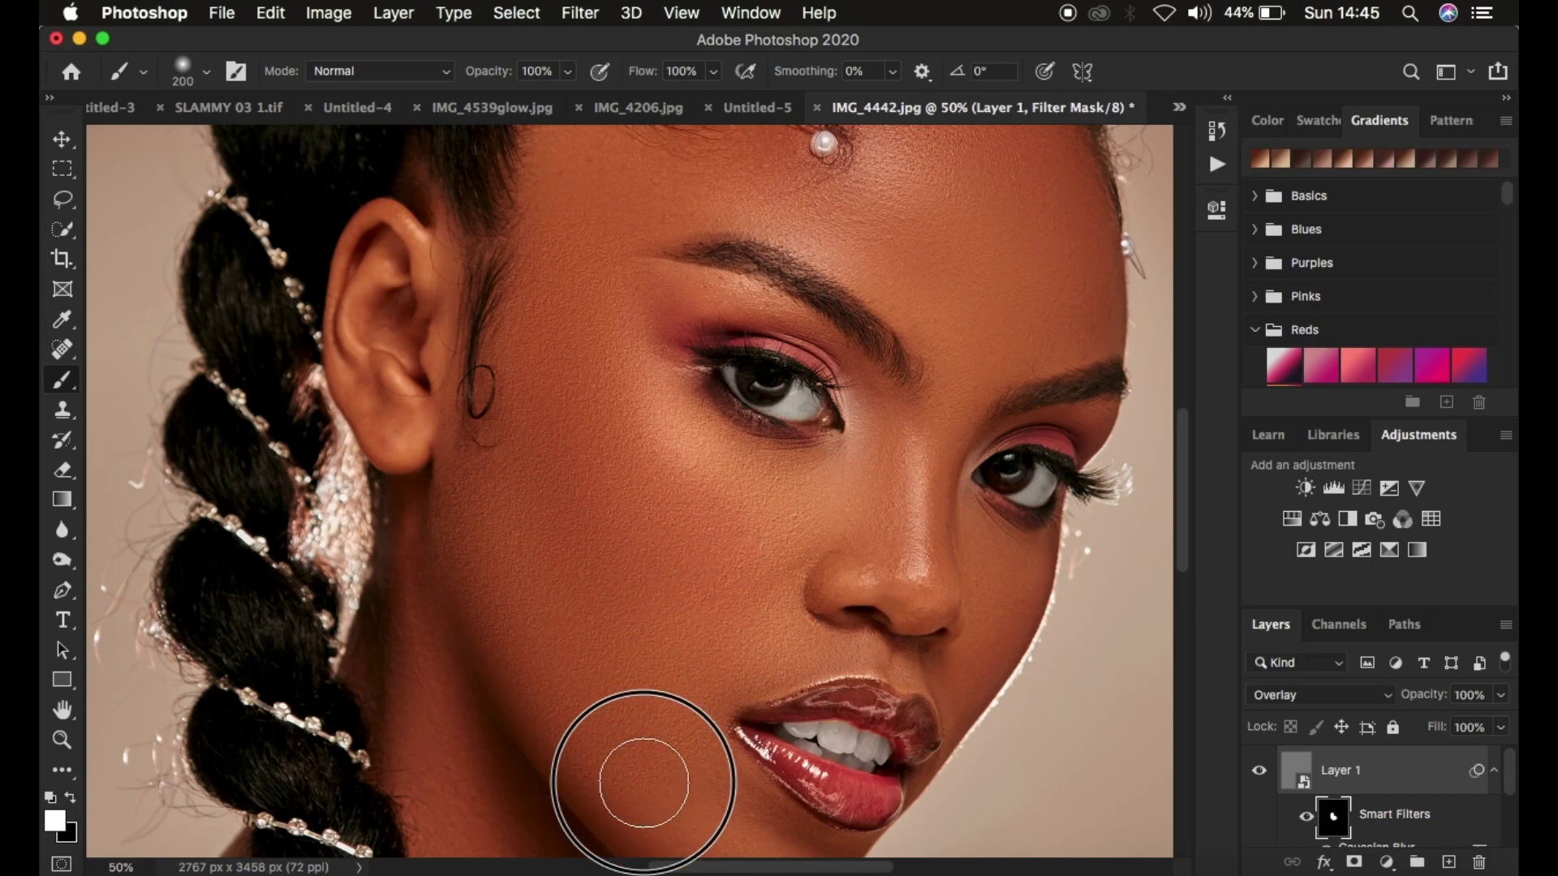
key(super+minus)
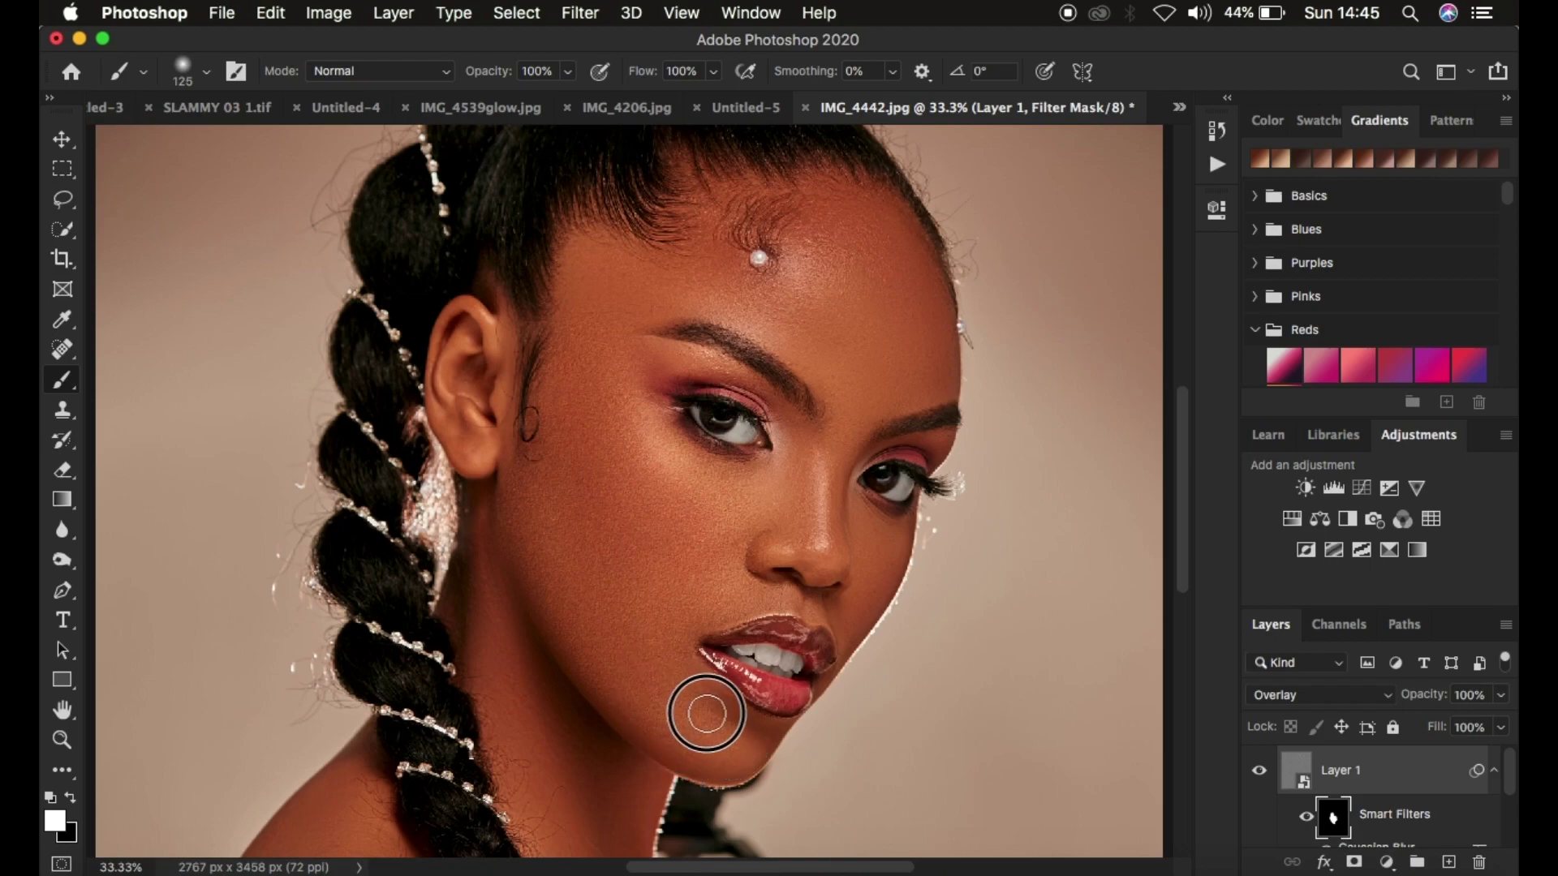
click(728, 766)
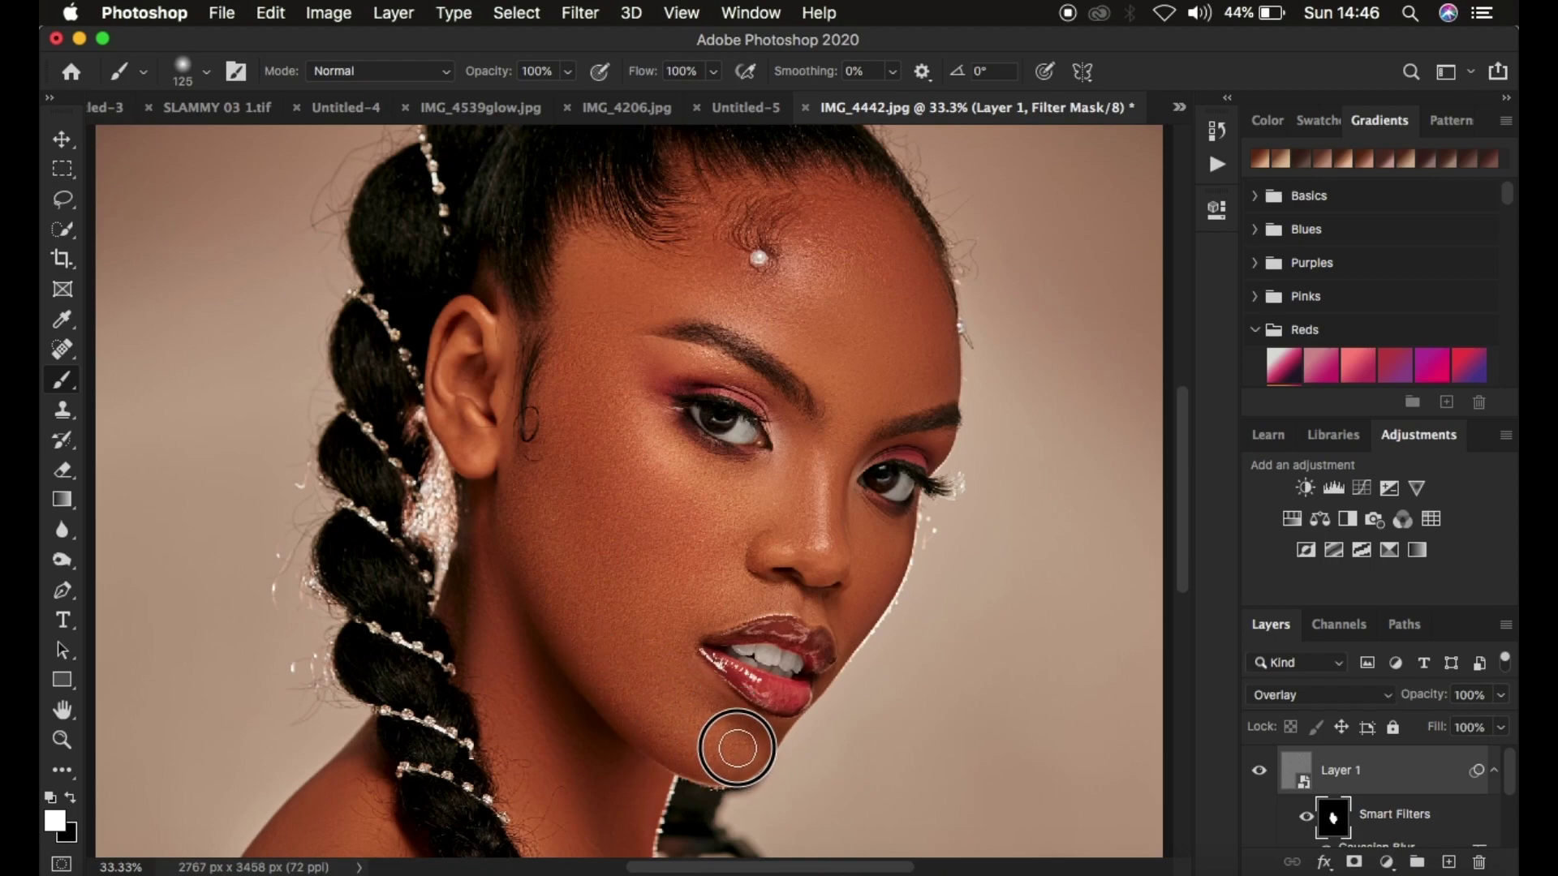
- Enlarge the brush to 150 px and paint the texture back over the temple, forehead and remaining facial skin
key(bracketright)
mouse_move(600, 394)
mouse_down()
mouse_move(599, 284)
mouse_move(593, 327)
mouse_move(609, 291)
mouse_move(691, 275)
mouse_move(619, 279)
mouse_move(760, 294)
mouse_move(844, 334)
mouse_move(821, 244)
mouse_move(700, 250)
mouse_move(856, 243)
mouse_move(803, 231)
mouse_move(870, 312)
mouse_move(875, 230)
mouse_move(849, 312)
mouse_move(872, 405)
mouse_move(791, 325)
mouse_move(849, 389)
mouse_move(900, 363)
mouse_move(911, 312)
mouse_move(908, 366)
mouse_move(845, 419)
mouse_move(822, 510)
mouse_move(799, 454)
mouse_move(746, 510)
mouse_move(710, 495)
mouse_move(816, 496)
mouse_move(851, 561)
mouse_move(857, 534)
mouse_move(867, 587)
mouse_move(770, 580)
mouse_move(838, 609)
mouse_move(849, 596)
mouse_move(852, 620)
mouse_move(871, 540)
mouse_move(850, 508)
mouse_move(641, 436)
mouse_move(632, 367)
mouse_move(725, 366)
mouse_move(605, 367)
mouse_move(600, 283)
mouse_move(578, 243)
mouse_move(635, 267)
mouse_move(814, 585)
mouse_move(849, 599)
mouse_move(827, 428)
mouse_move(766, 547)
mouse_move(671, 640)
mouse_move(736, 752)
mouse_move(619, 685)
mouse_move(514, 476)
mouse_move(564, 596)
mouse_move(560, 633)
mouse_move(498, 557)
mouse_move(557, 811)
mouse_move(513, 710)
mouse_move(532, 689)
mouse_move(636, 782)
mouse_move(595, 828)
mouse_move(533, 739)
mouse_move(462, 358)
mouse_move(490, 382)
mouse_move(477, 295)
mouse_move(487, 446)
mouse_move(532, 323)
mouse_up()
mouse_move(564, 257)
mouse_down()
mouse_move(567, 236)
mouse_move(695, 254)
mouse_move(790, 198)
mouse_move(908, 310)
mouse_move(796, 333)
mouse_move(835, 470)
mouse_move(803, 581)
mouse_move(696, 452)
mouse_move(630, 406)
mouse_move(665, 358)
mouse_move(635, 357)
mouse_up()
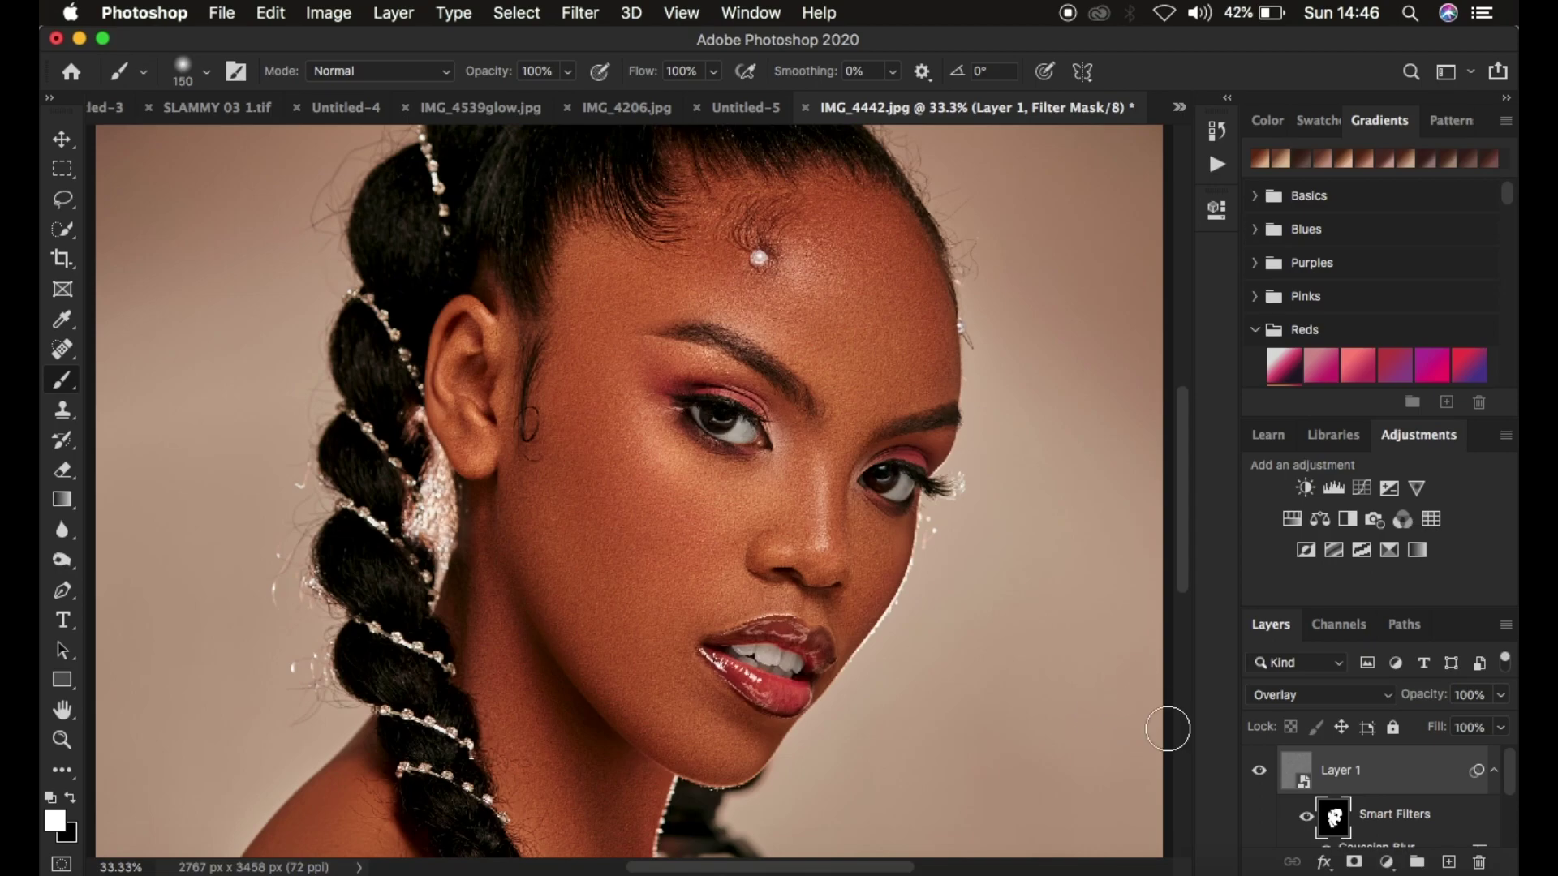
- Lower Layer 1's opacity to 94% and toggle the layer's visibility to compare the skin with and without texture
key(super+equal)
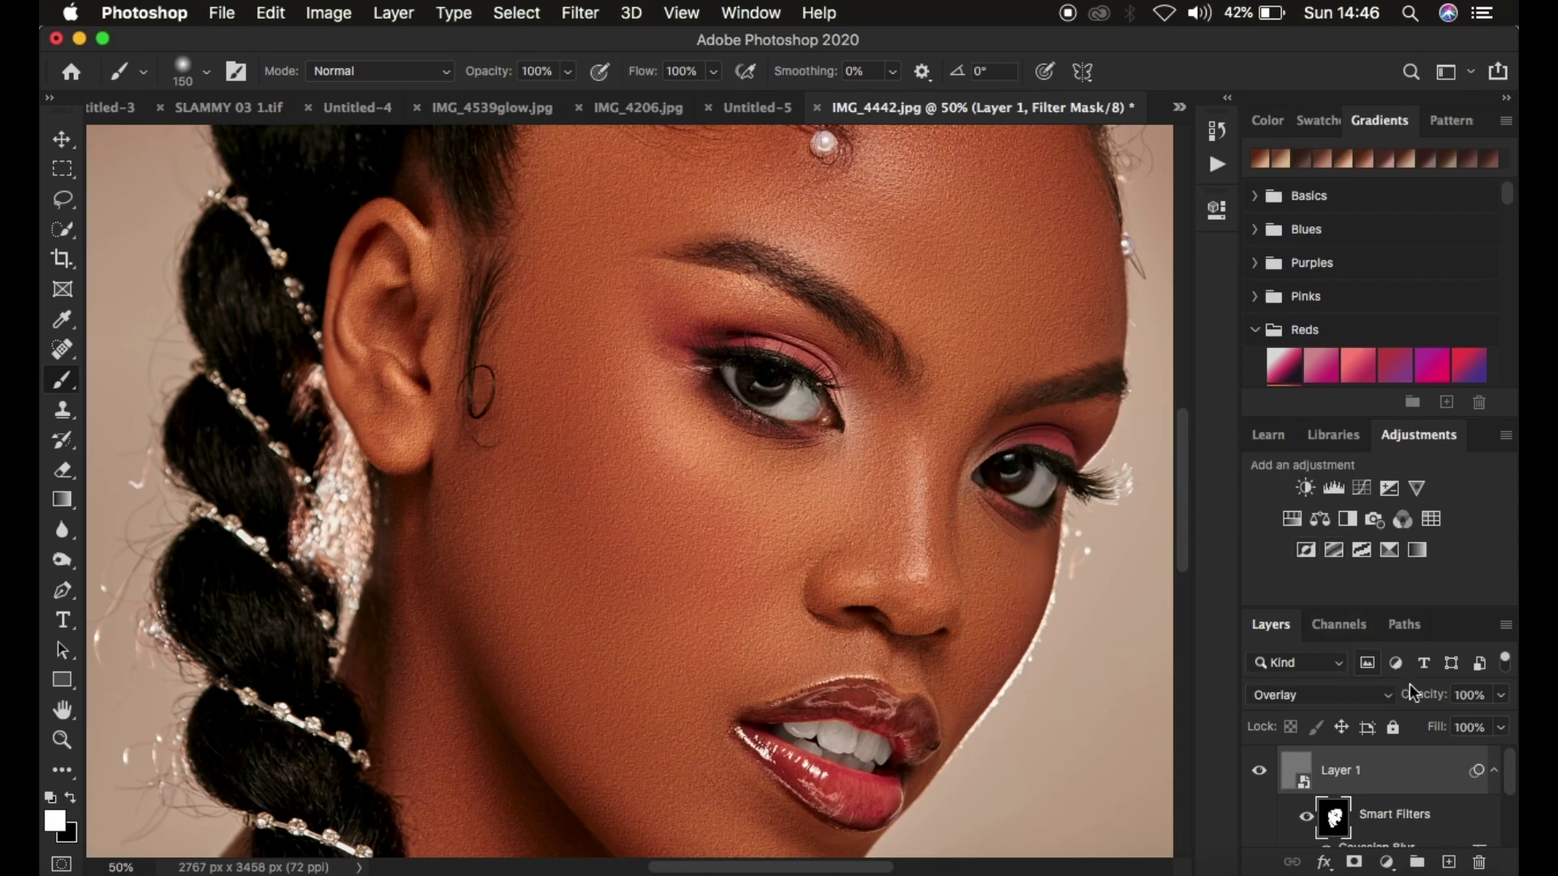
drag(1433, 706, 1426, 705)
click(1260, 777)
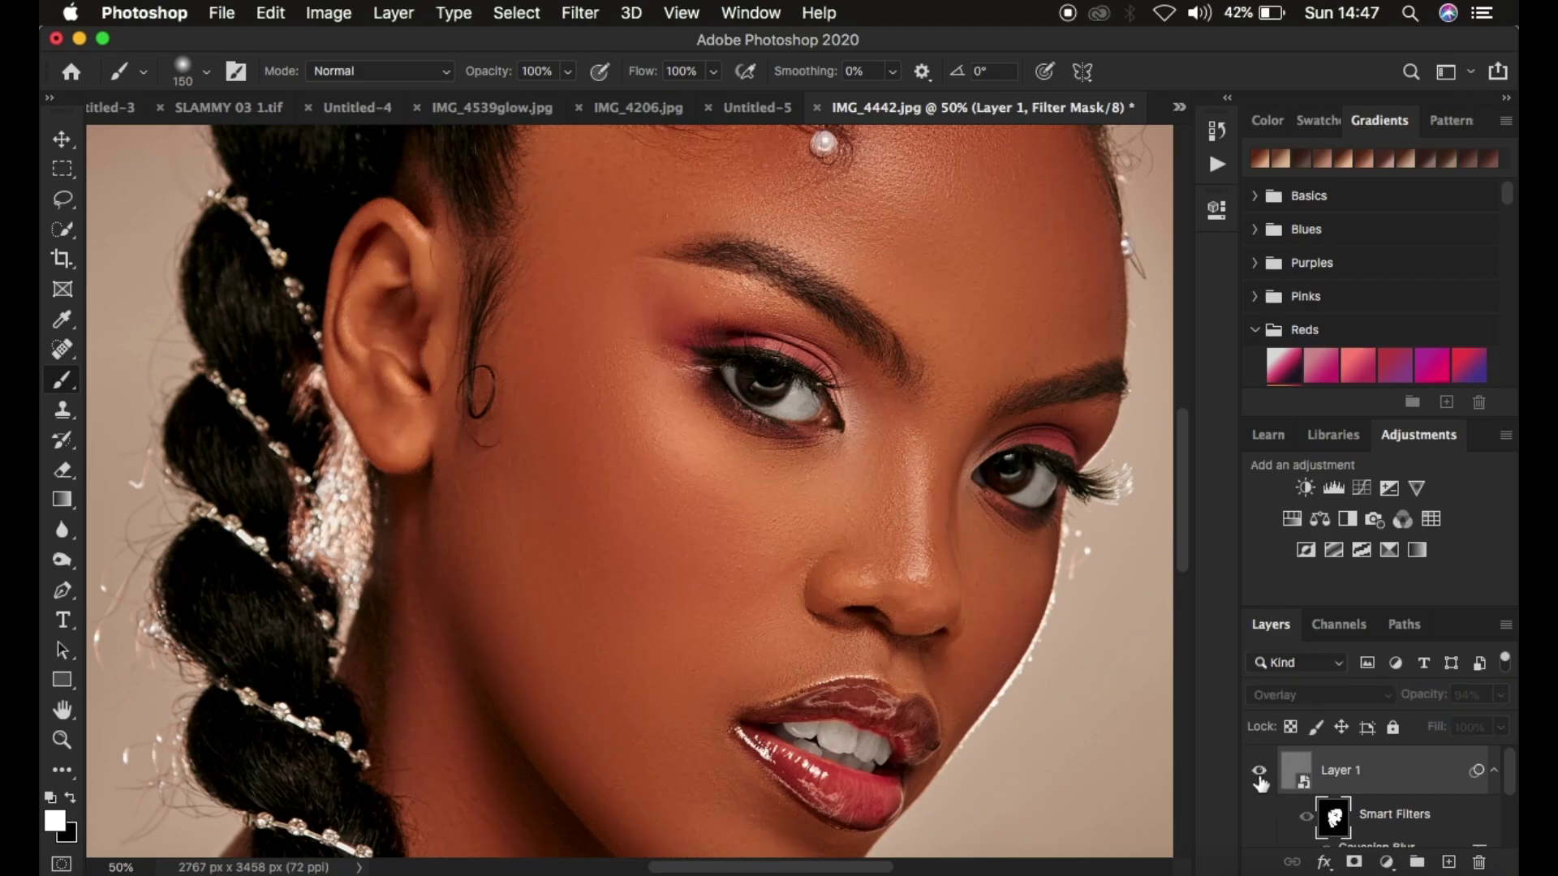
click(1261, 777)
click(1261, 777)
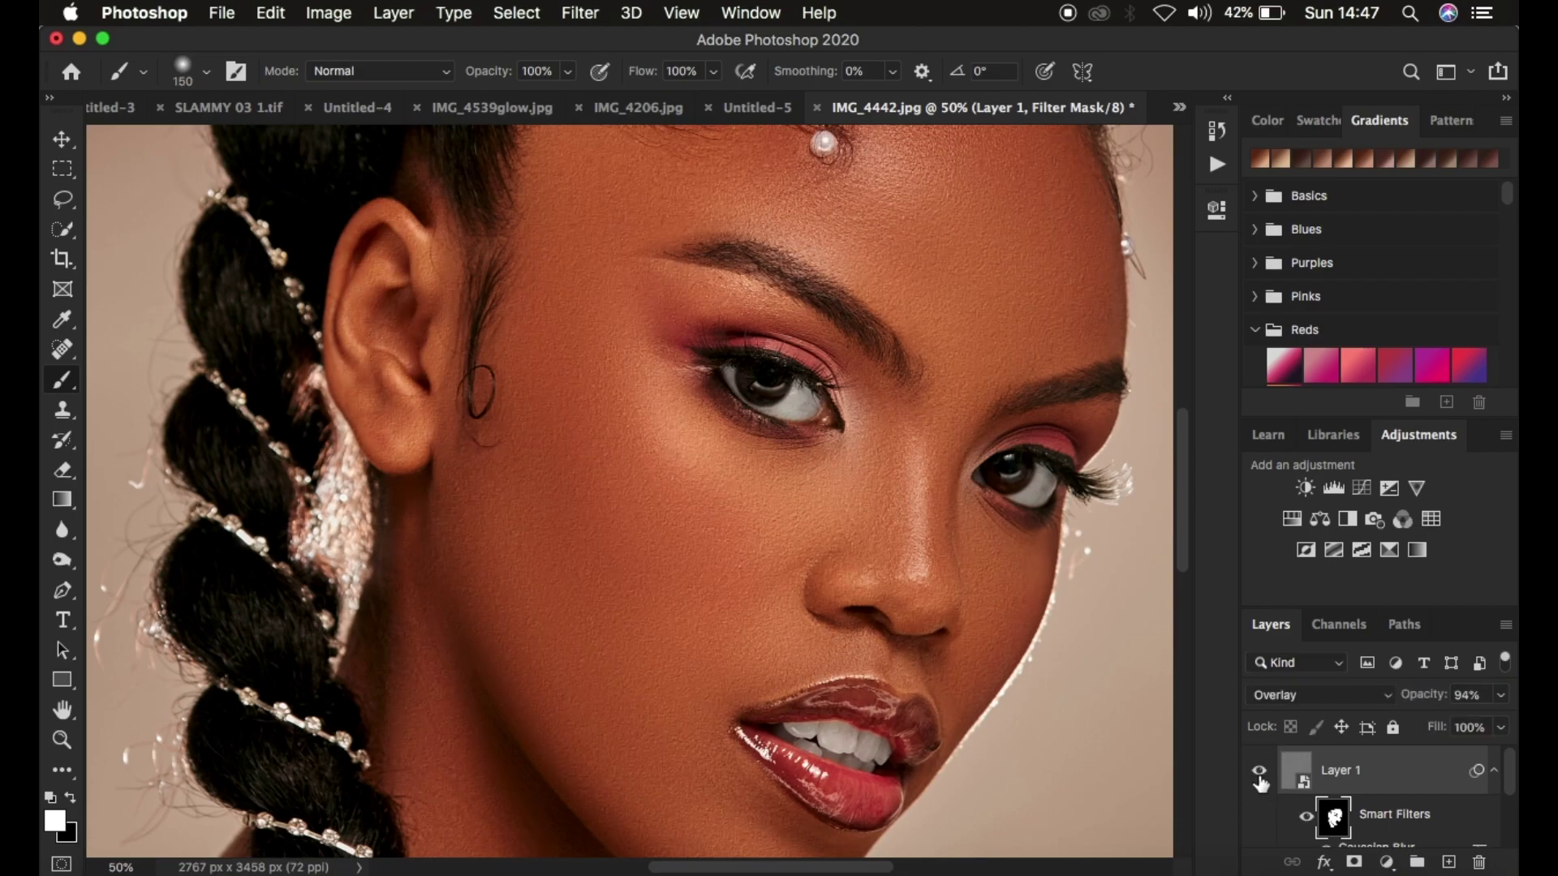